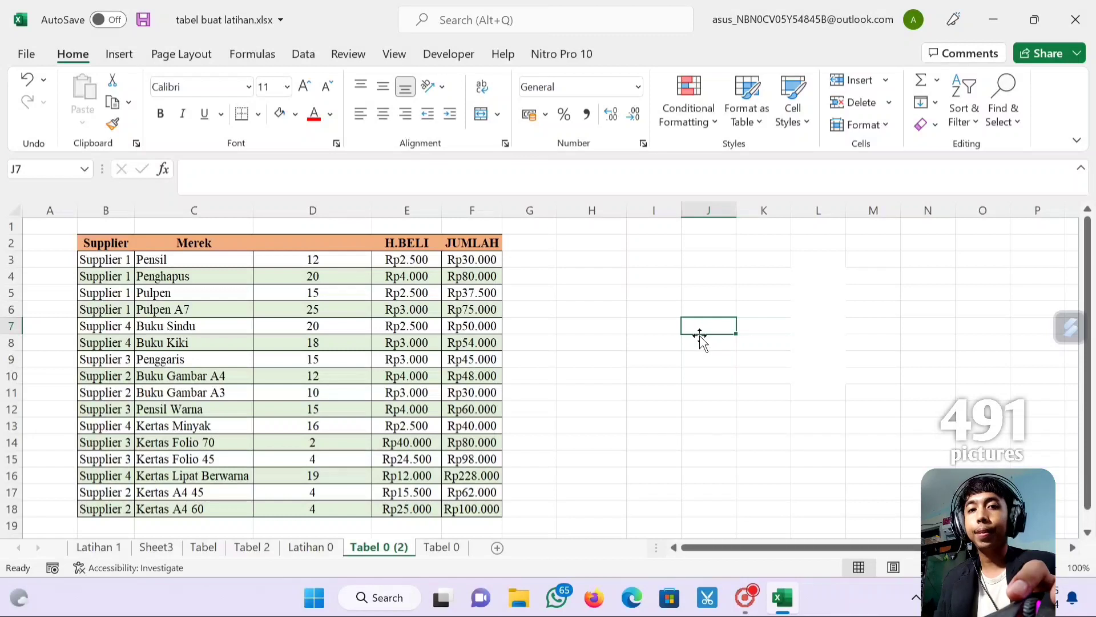
Enter QTY as the missing header in cell D2 of the supplier table
left_click_drag(701, 336, 760, 299)
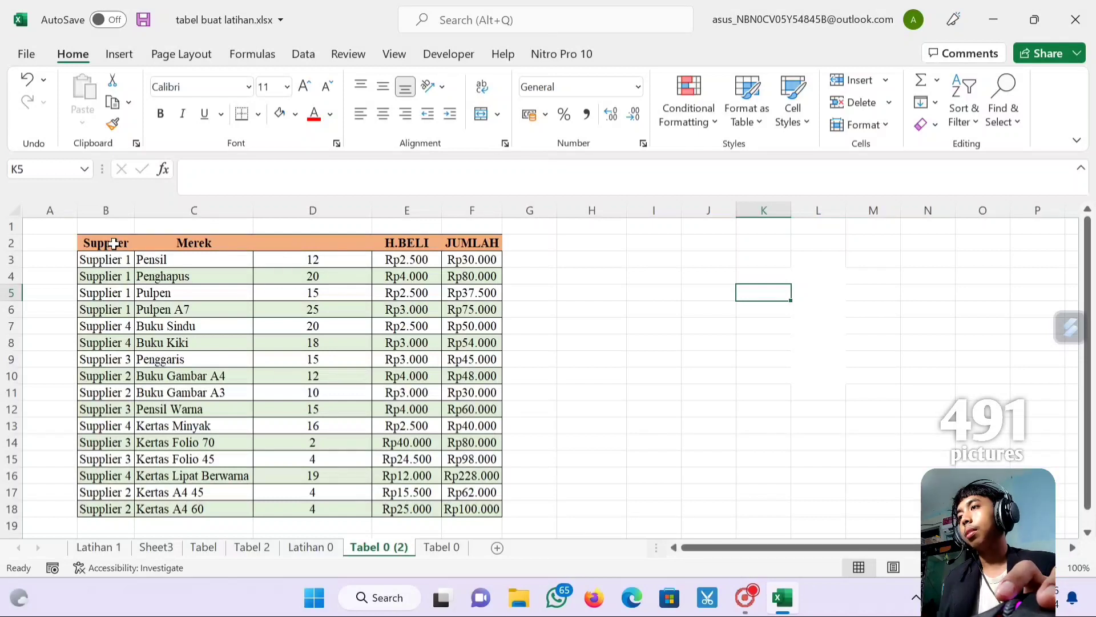
left_click(283, 242)
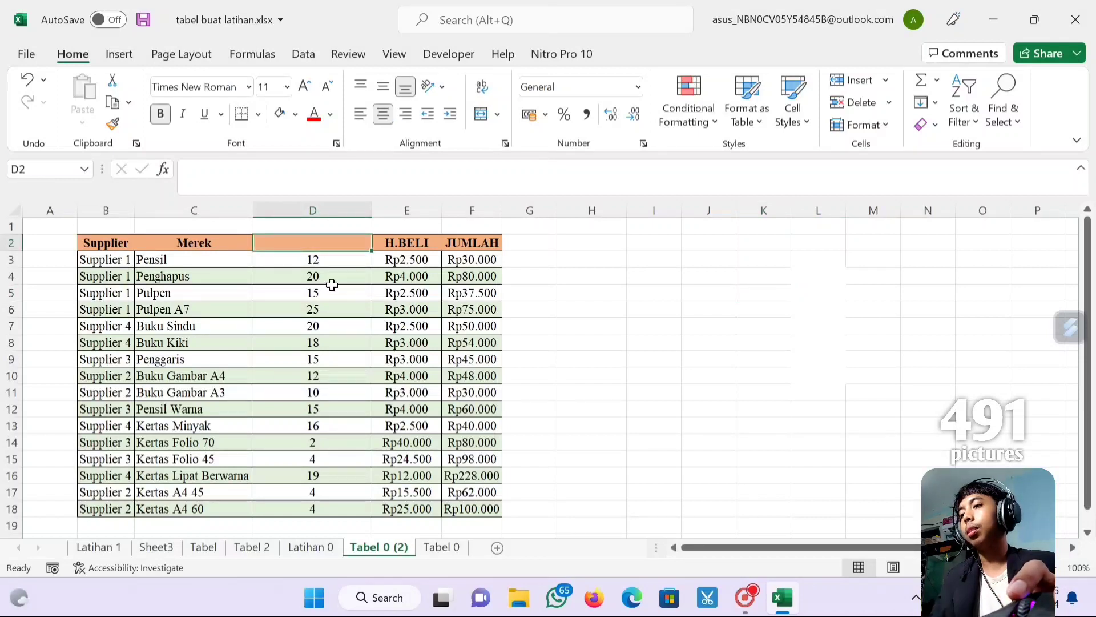
type("QTY")
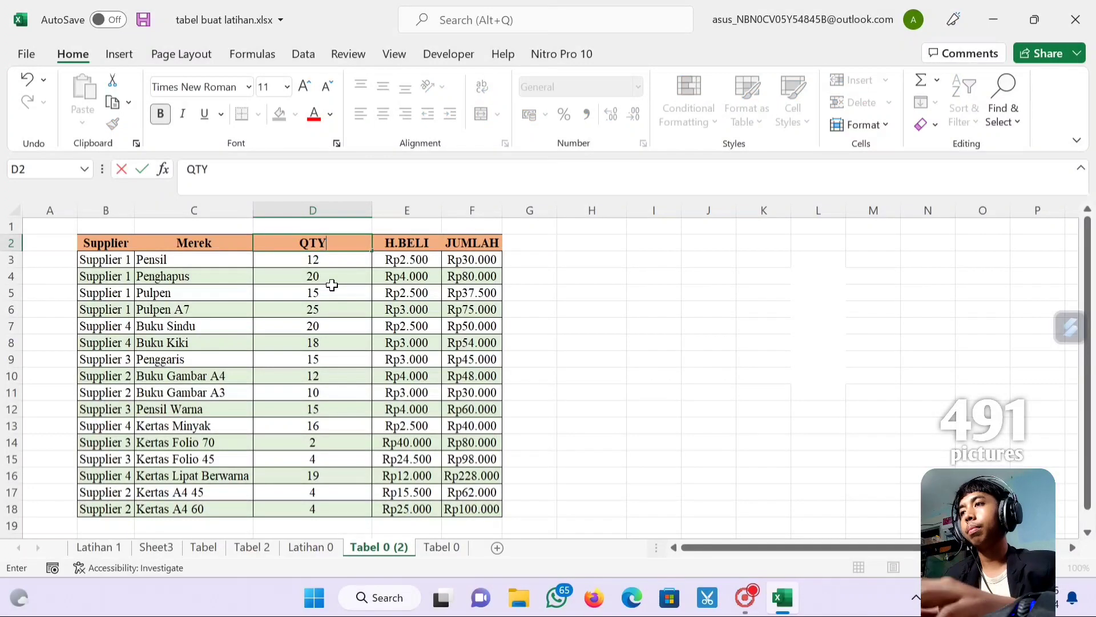
key("Tab")
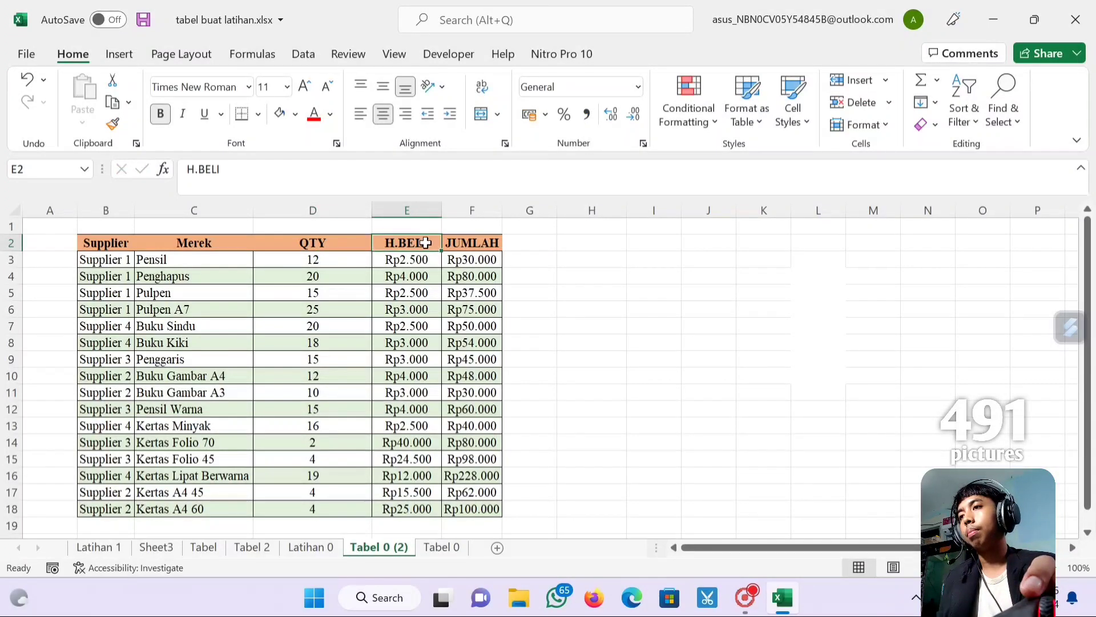
Examine the JUMLAH header and the amounts beneath it in F3:F18
left_click(469, 246)
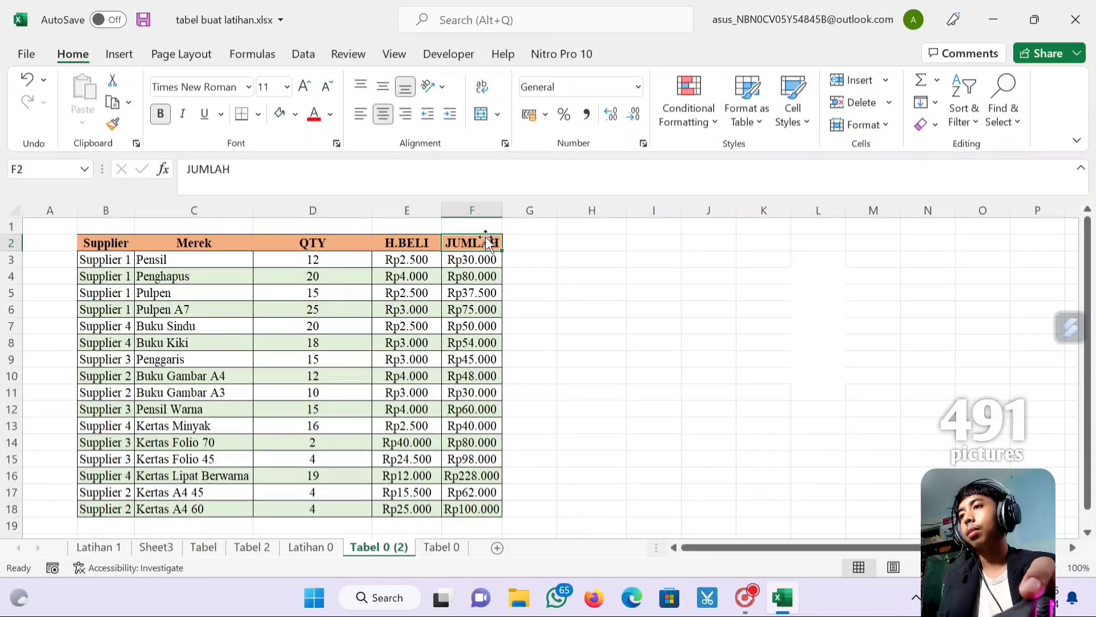
left_click(591, 292)
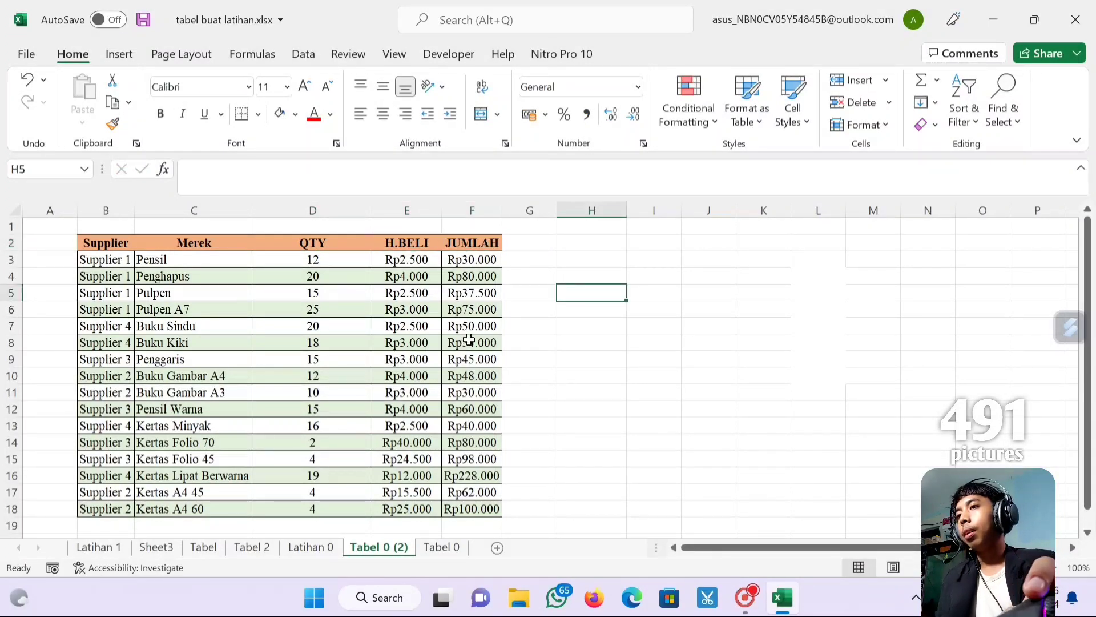
left_click(654, 300)
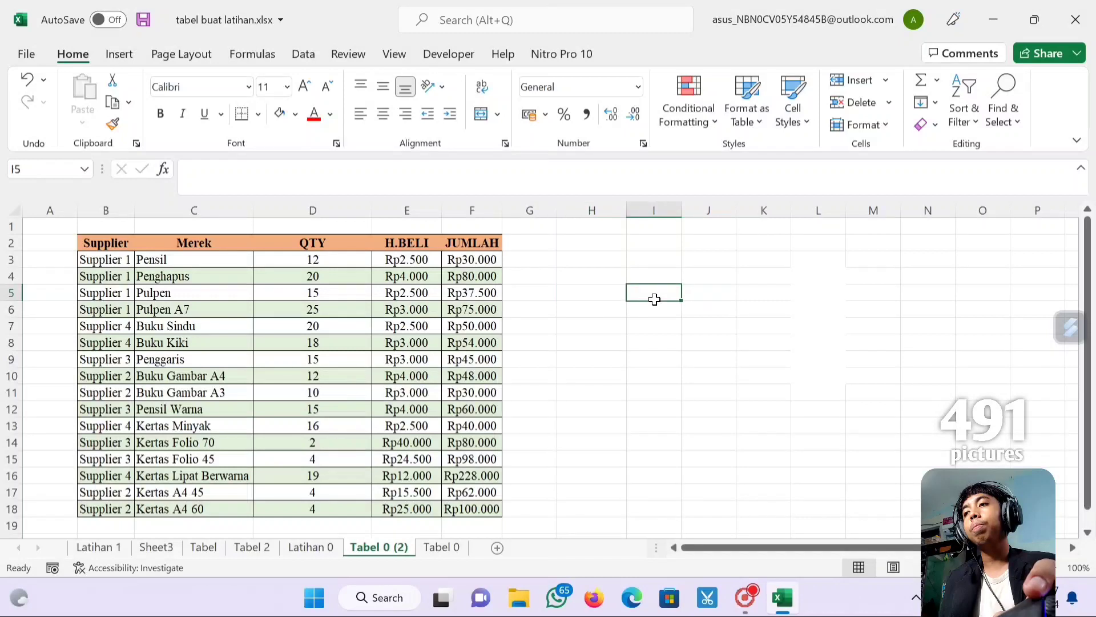
left_click(490, 266)
left_click_drag(490, 265, 493, 509)
left_click(648, 323)
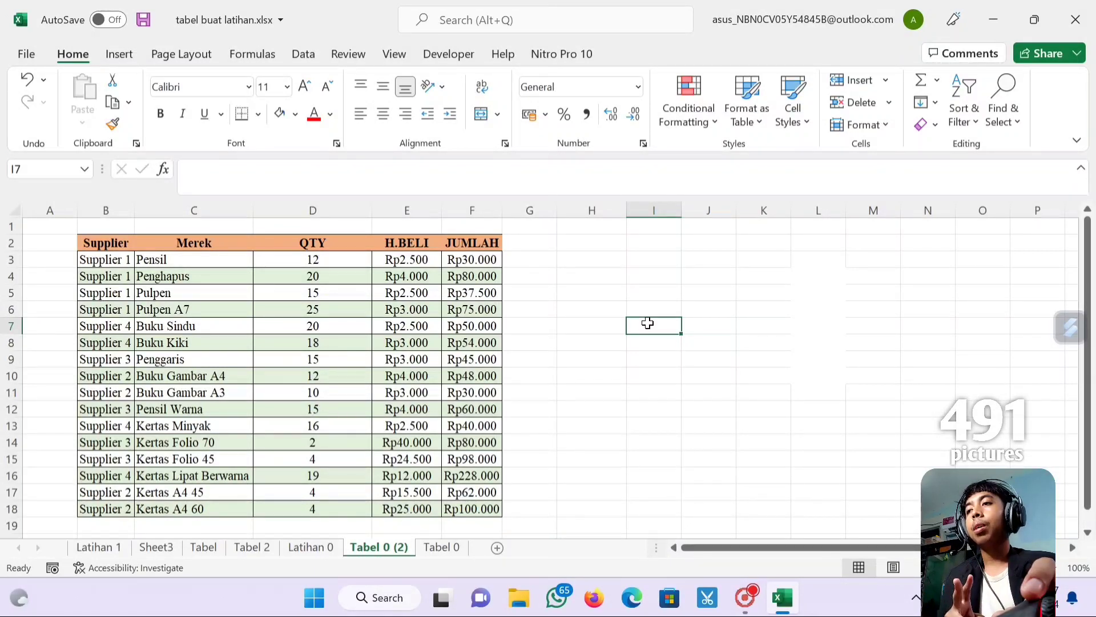
left_click_drag(486, 263, 482, 510)
left_click(639, 326)
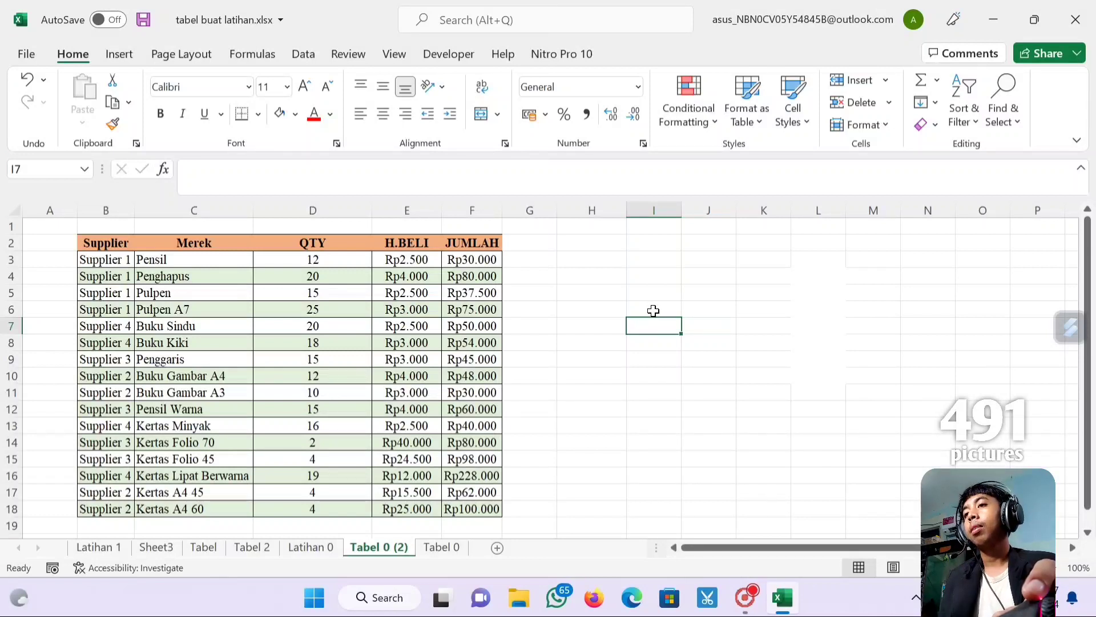
Enter =SUMIF(F3:F18;F3) in cell I5 to total the JUMLAH amounts matching F3
left_click(653, 311)
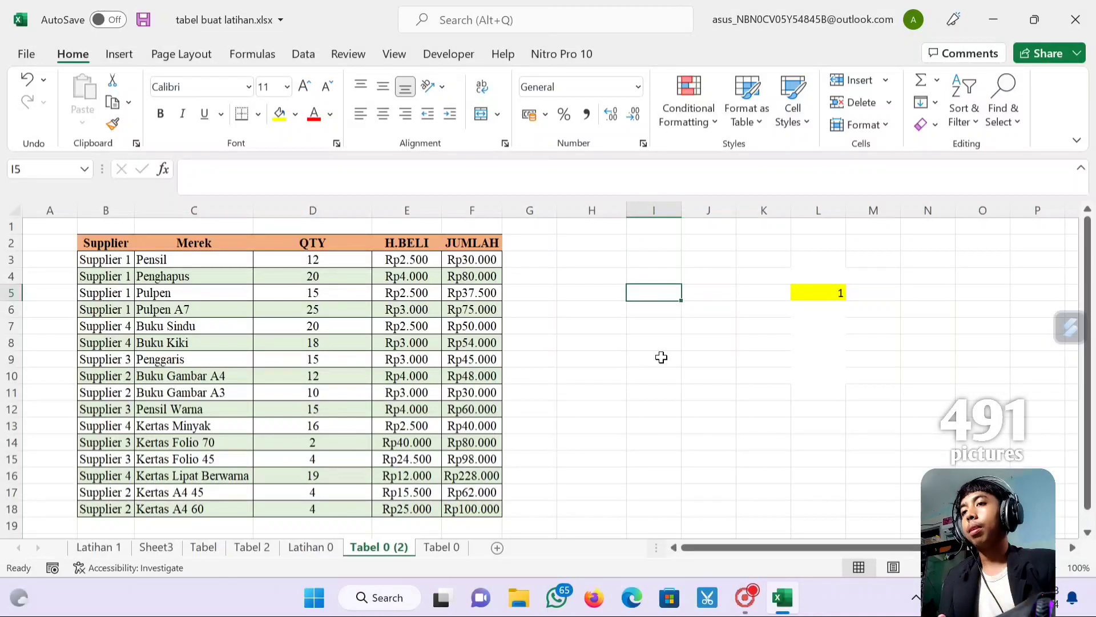
type("=")
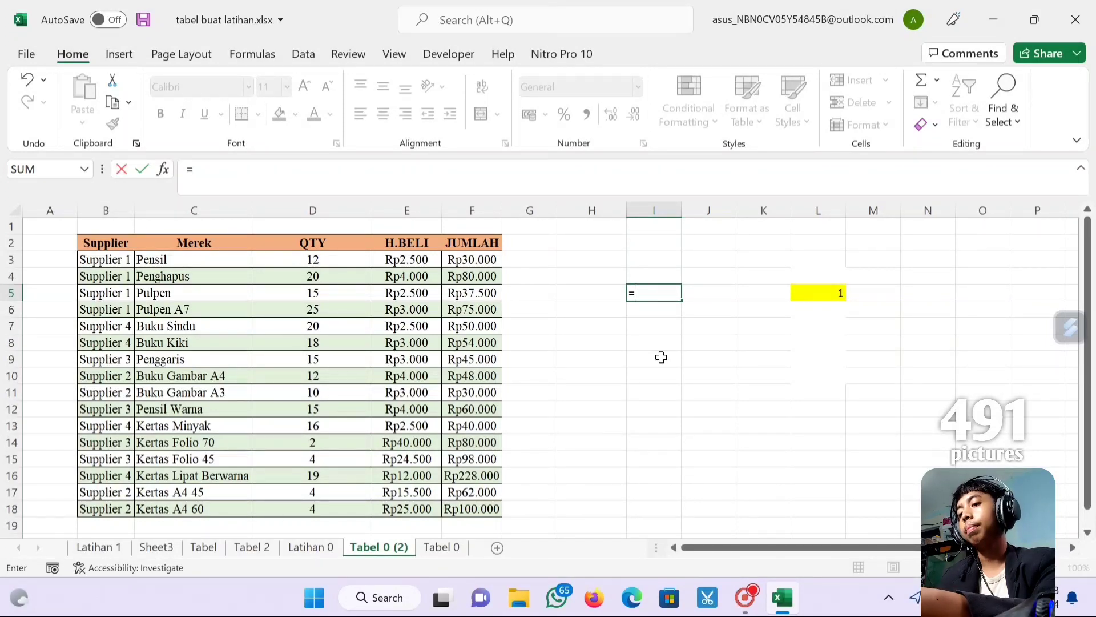
type("sumif(")
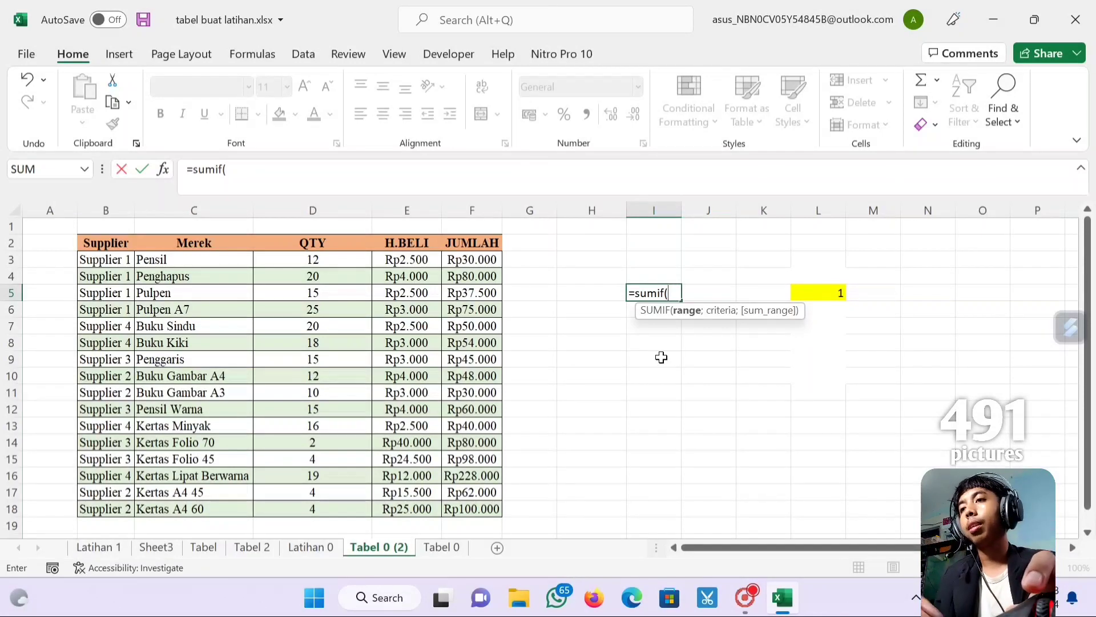
left_click_drag(494, 260, 481, 503)
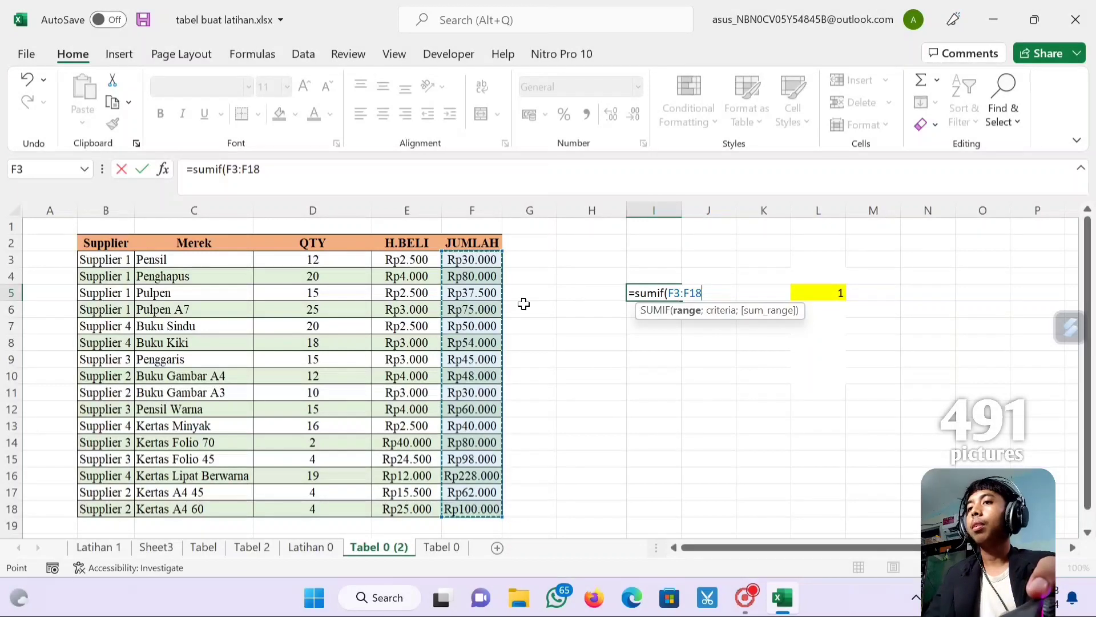
type(";")
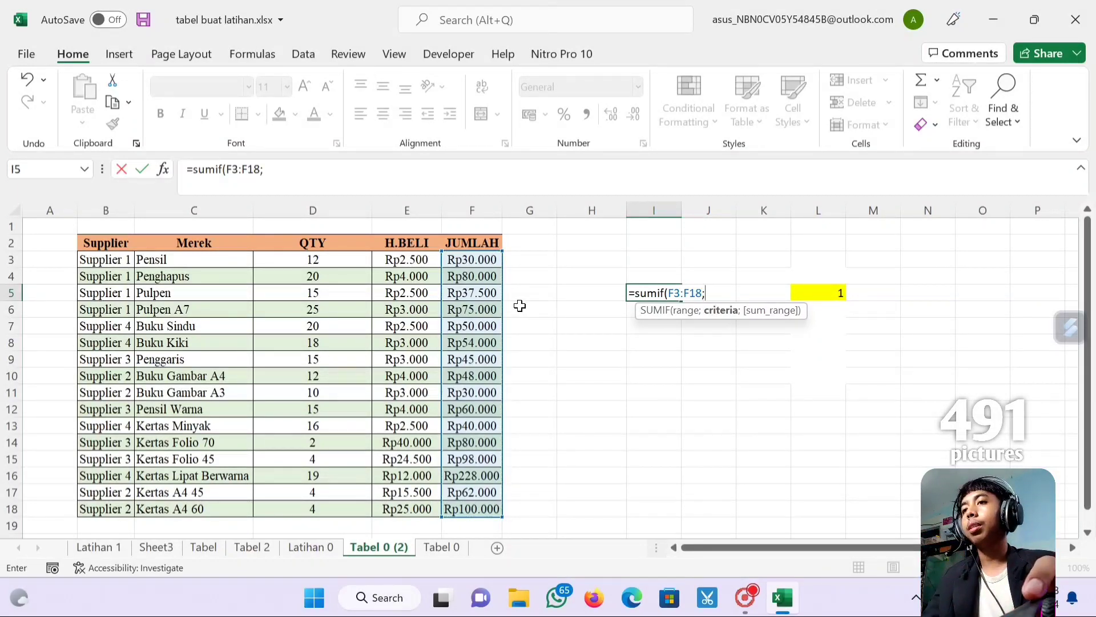
left_click(488, 261)
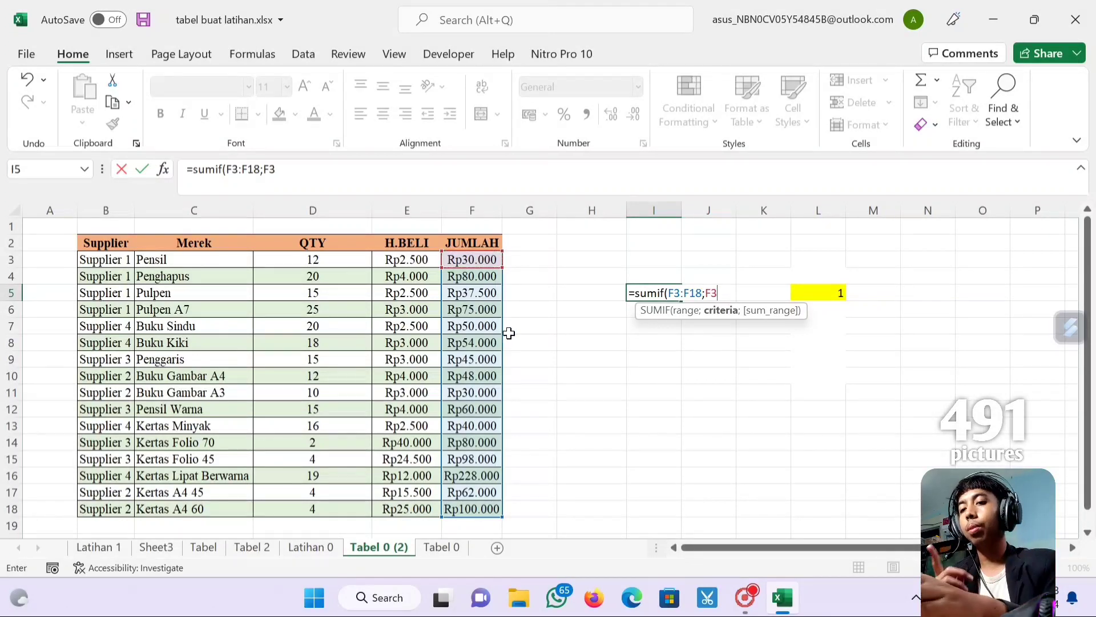
key("Return")
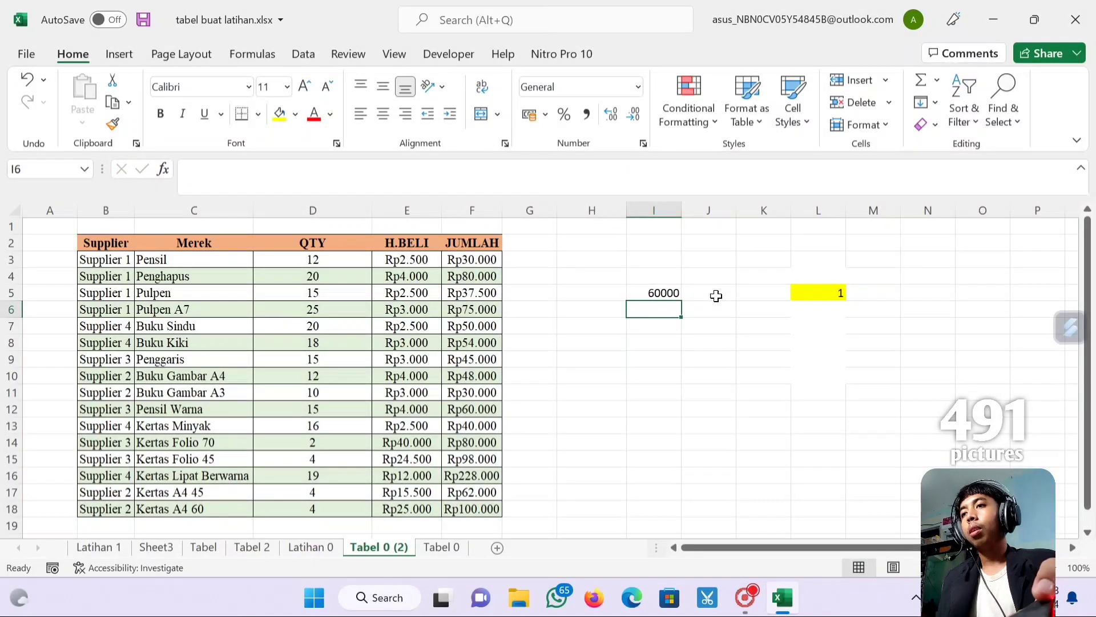
Check the SUMIF formula in I5 without changing it and format the cell as Currency
left_click(666, 293)
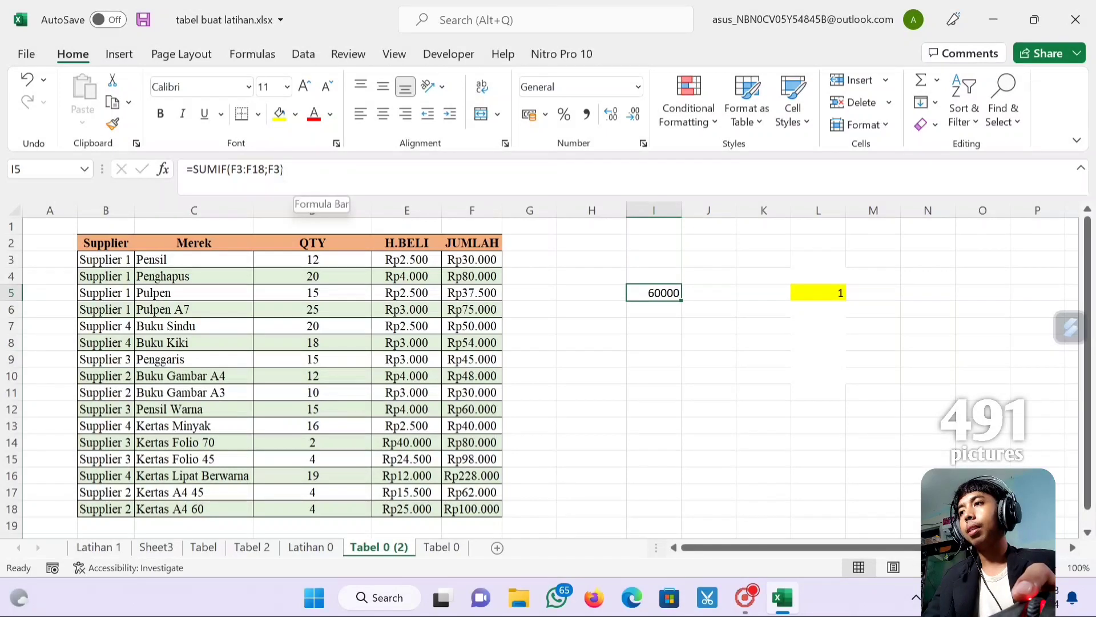
left_click(292, 189)
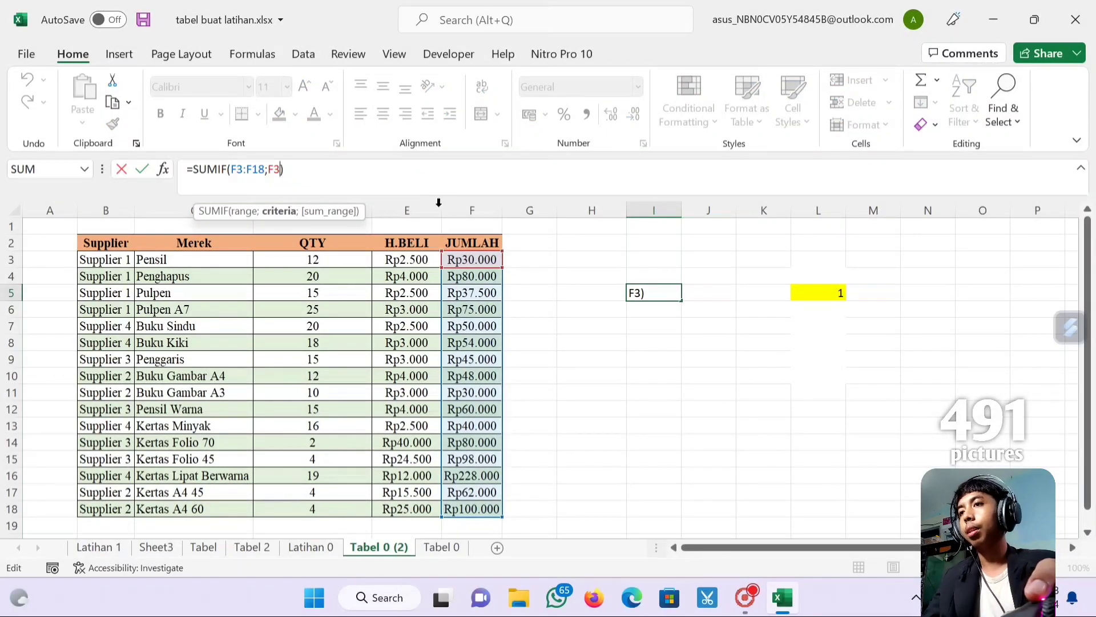
left_click(125, 176)
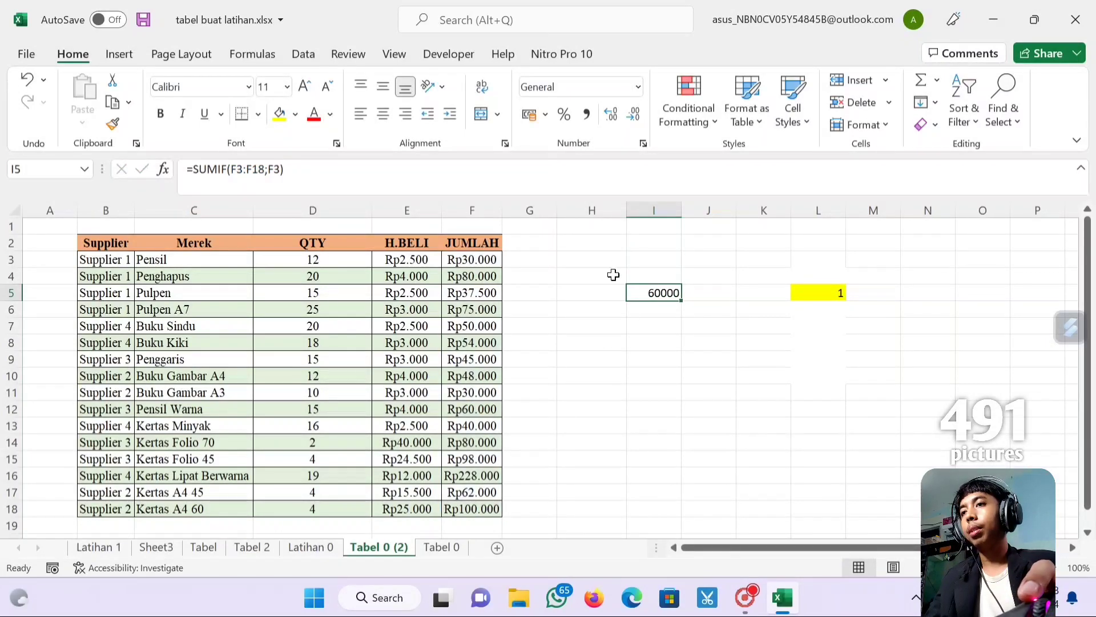
key("ctrl+shift+4")
left_click(667, 312)
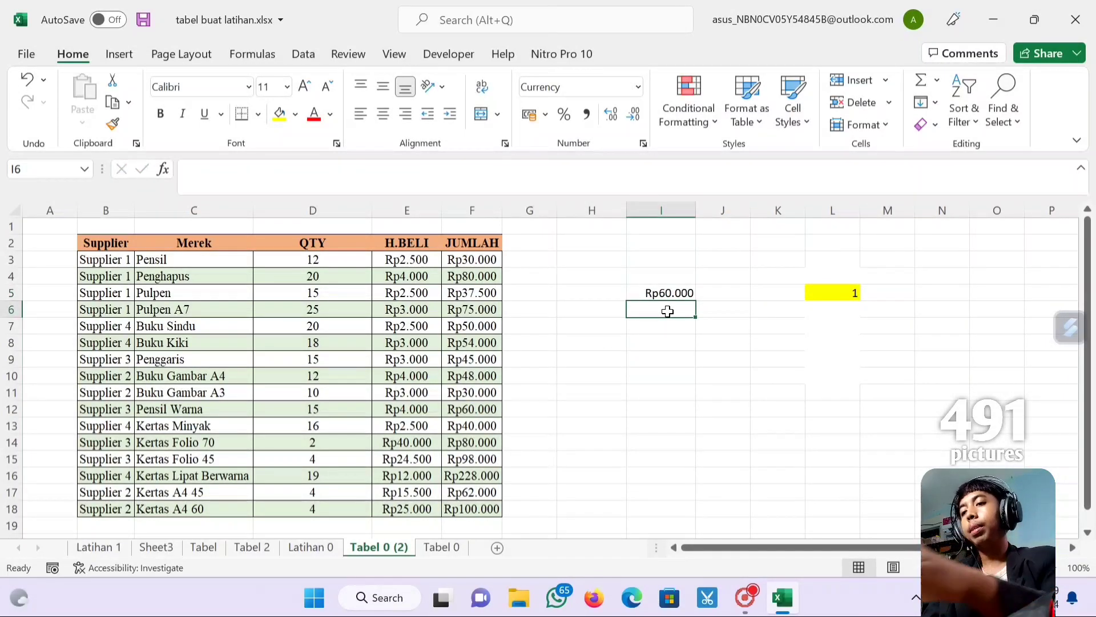
Enter =SUMIF(F3:F18;30000) in cell I6, using the amount itself as the criterion instead of a cell reference
type("=sum")
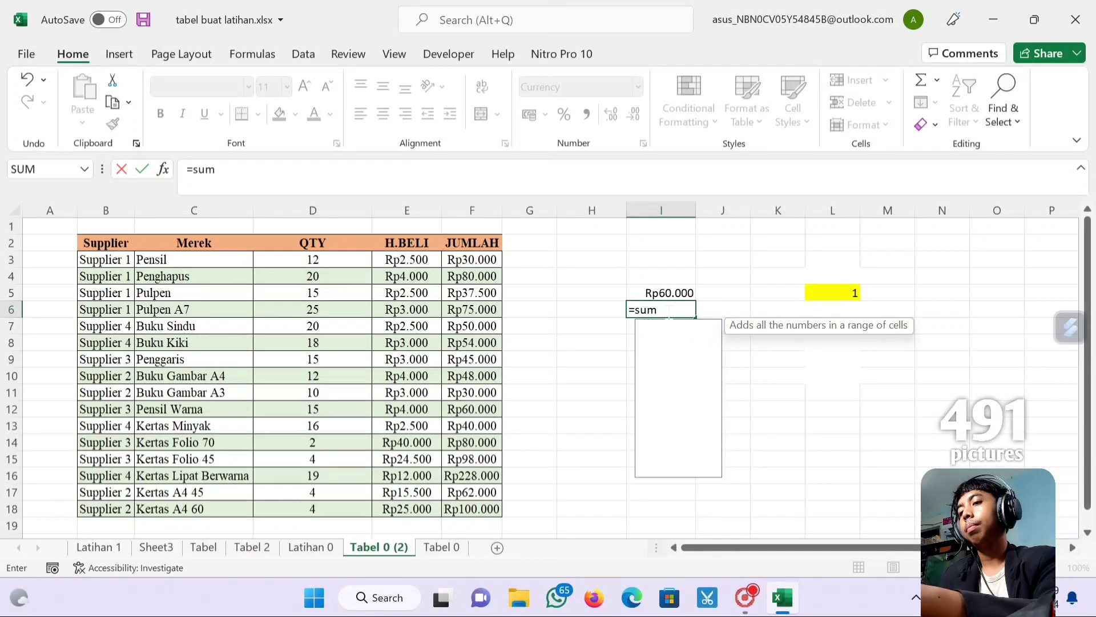
type("if(")
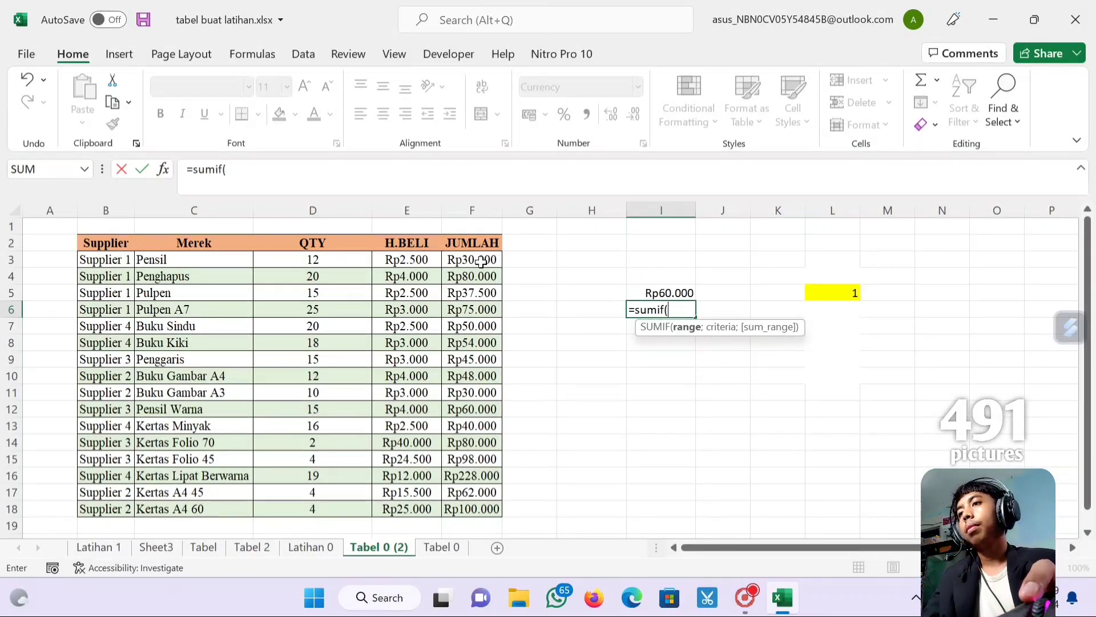
left_click_drag(479, 261, 463, 508)
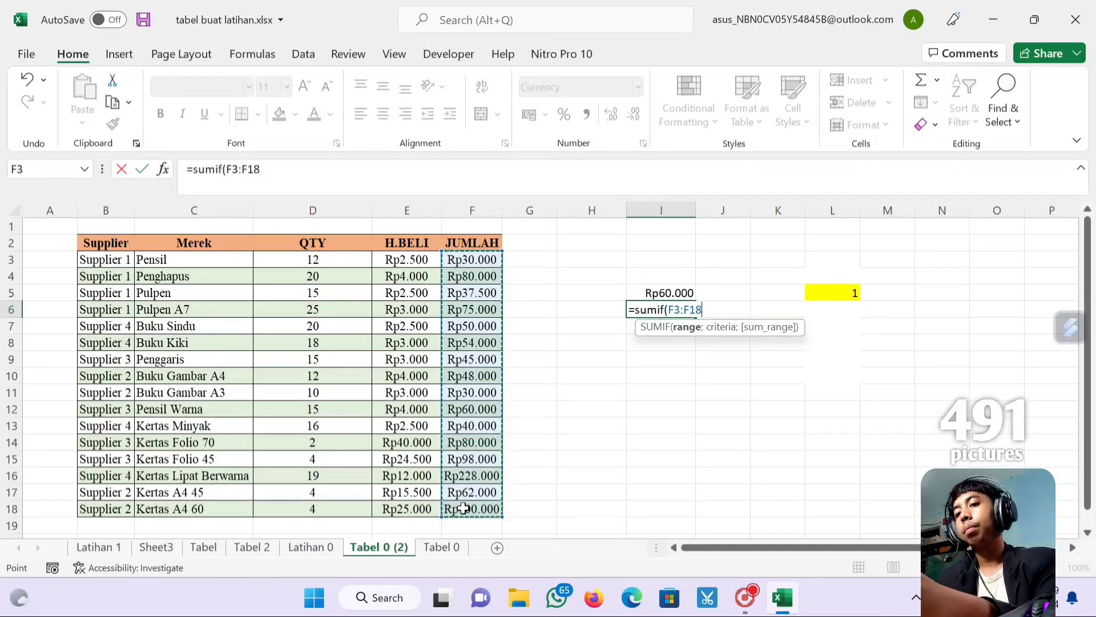
type(";\"")
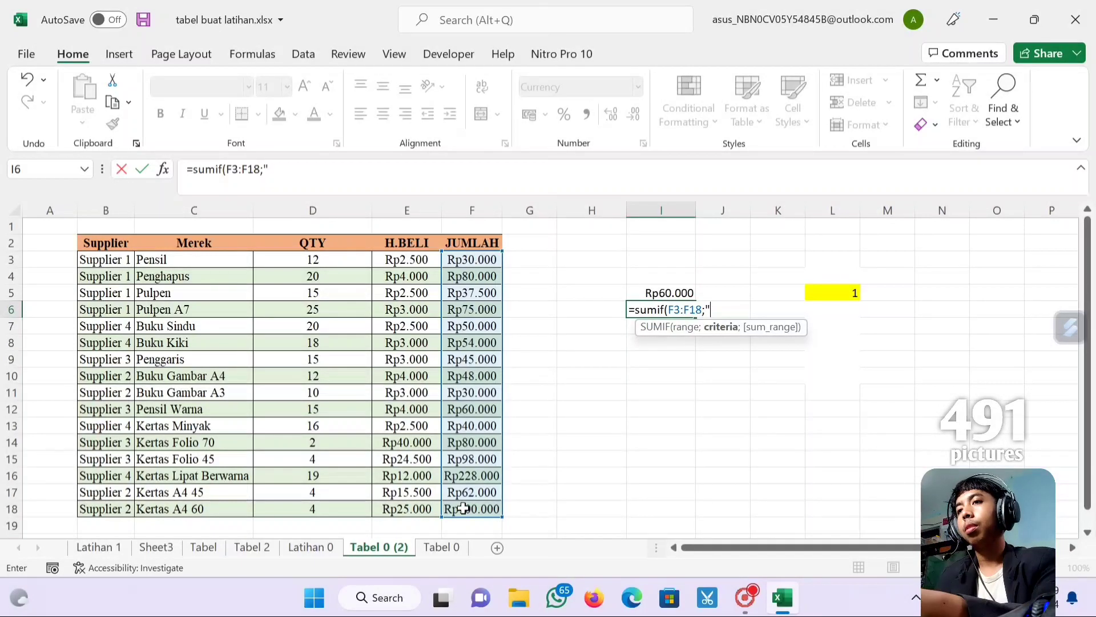
type("300")
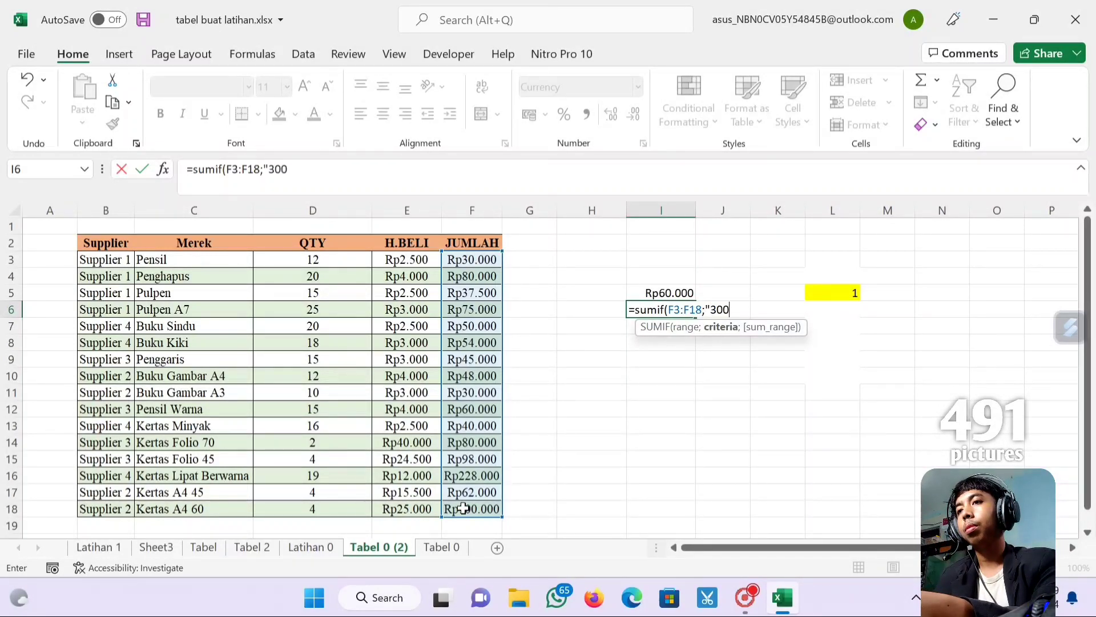
key("BackSpace")
key("BackSpace")
key("BackSpace")
key("BackSpace")
type("30")
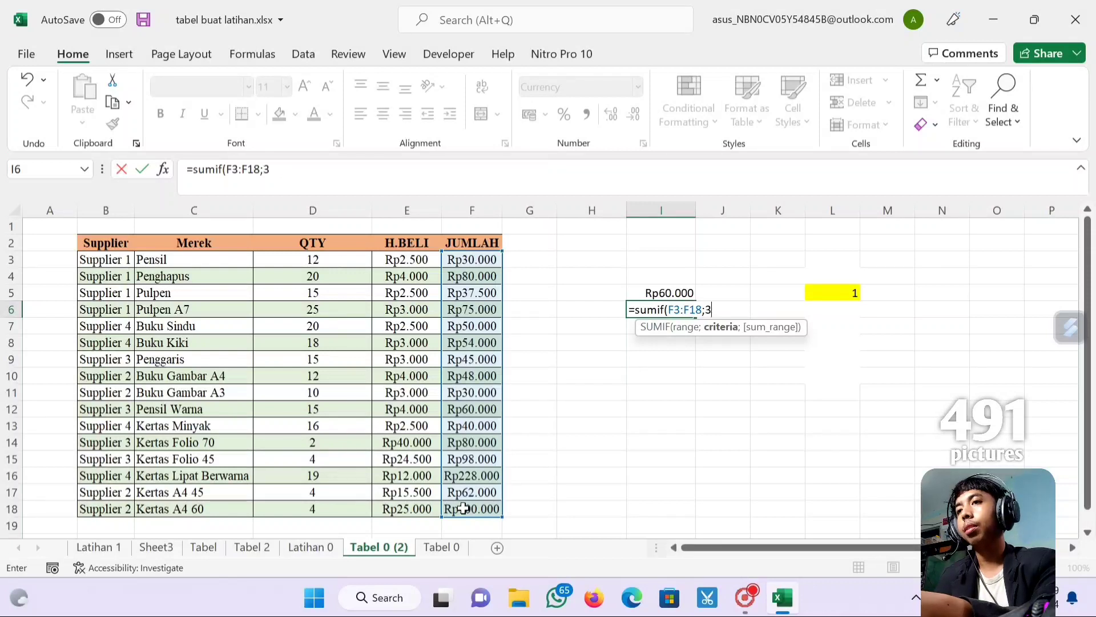
key("BackSpace")
key("BackSpace")
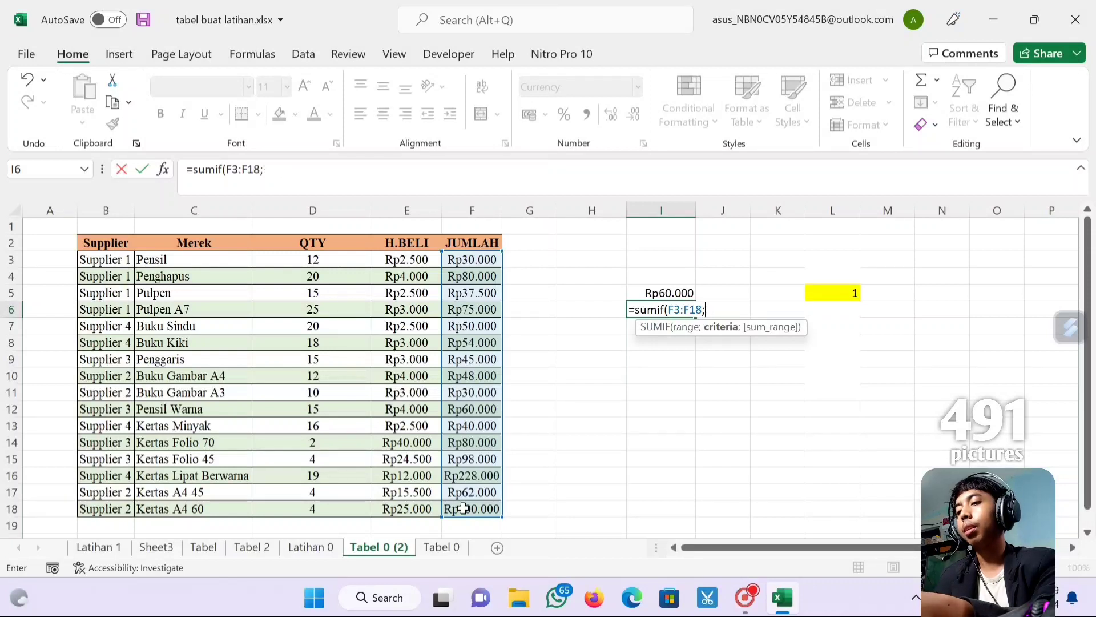
type("300")
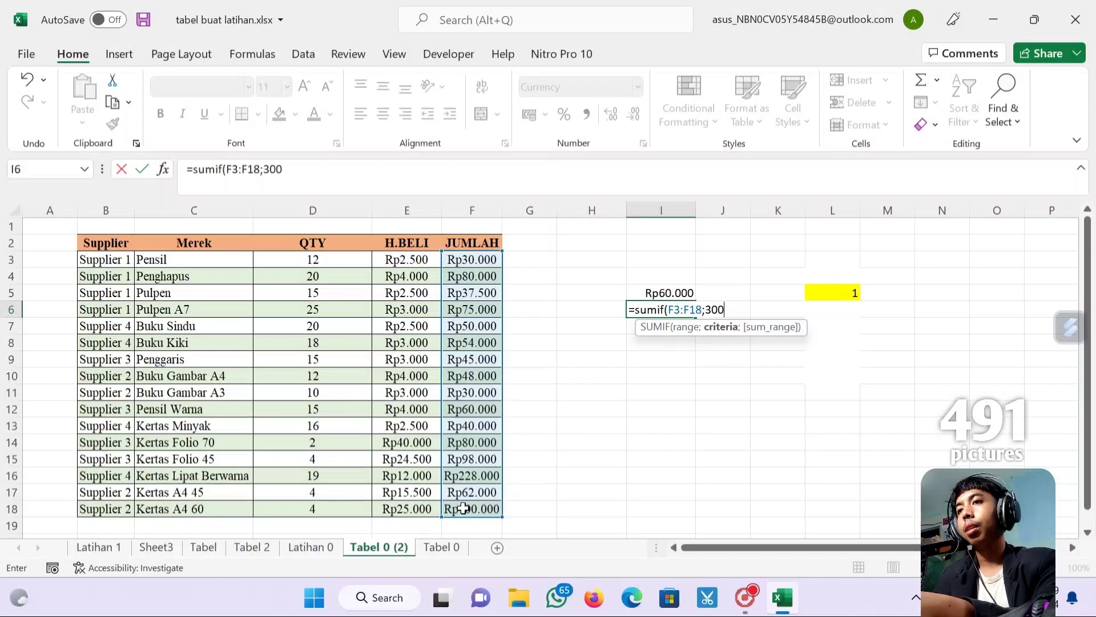
type("00")
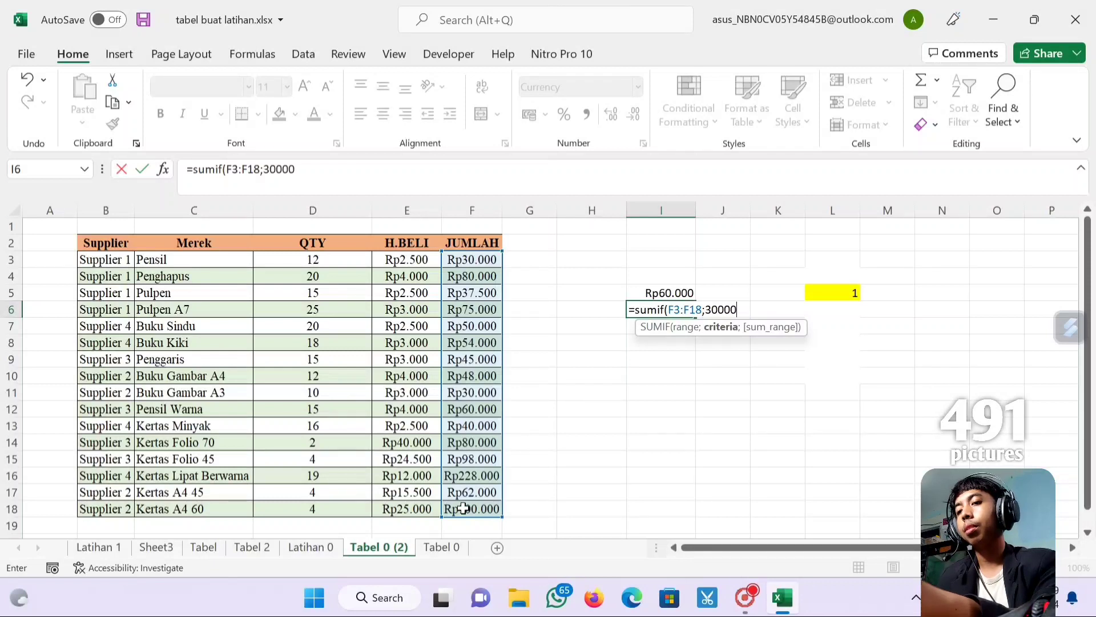
key("Return")
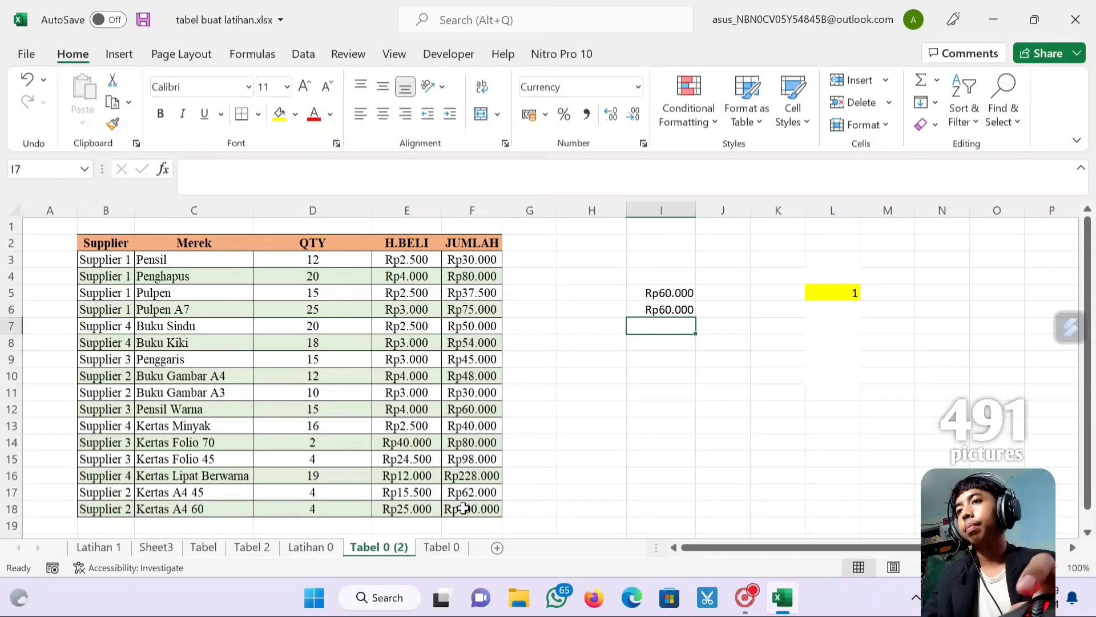
Replace the formula in I6 with =SUMIF(F3:F18;">"&F4) to total the JUMLAH amounts greater than F4
left_click(657, 311)
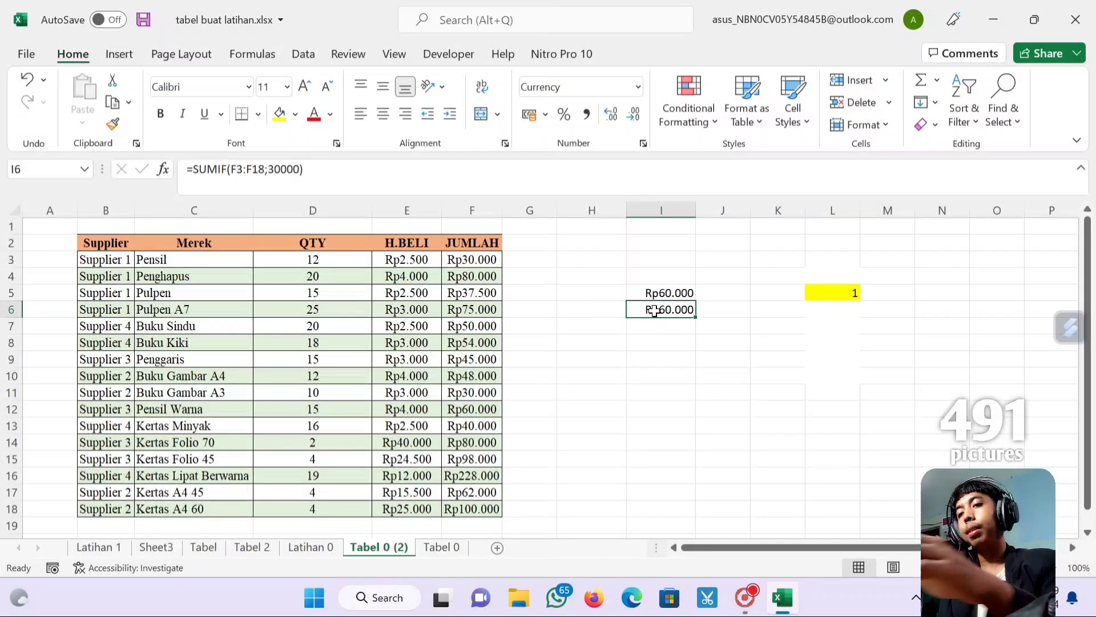
type("=")
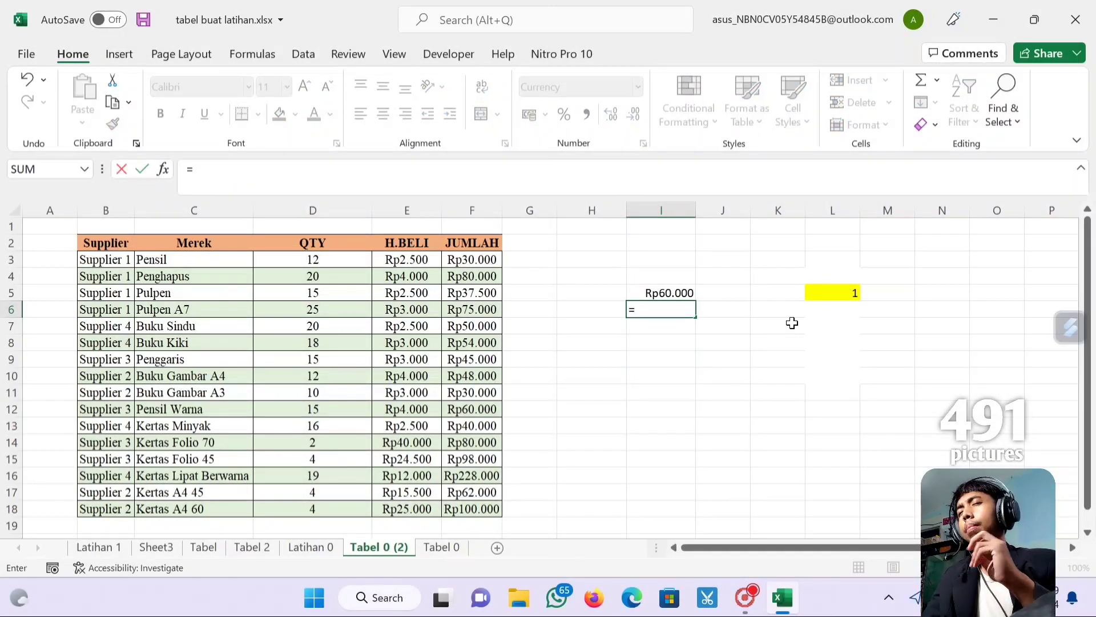
type("sumif(")
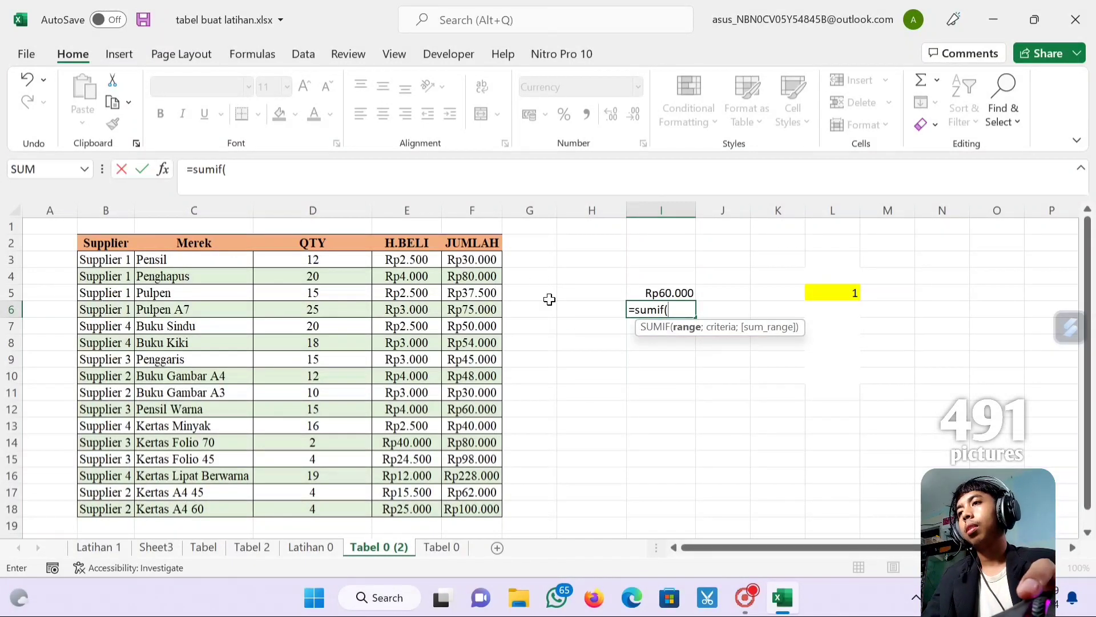
left_click_drag(485, 261, 472, 510)
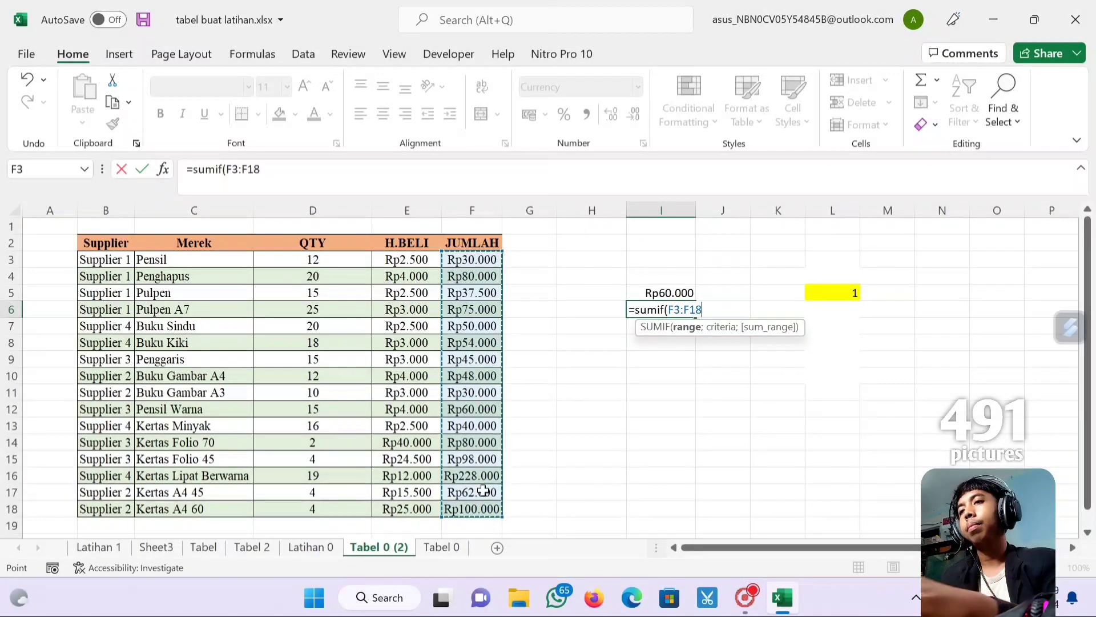
type(";\"")
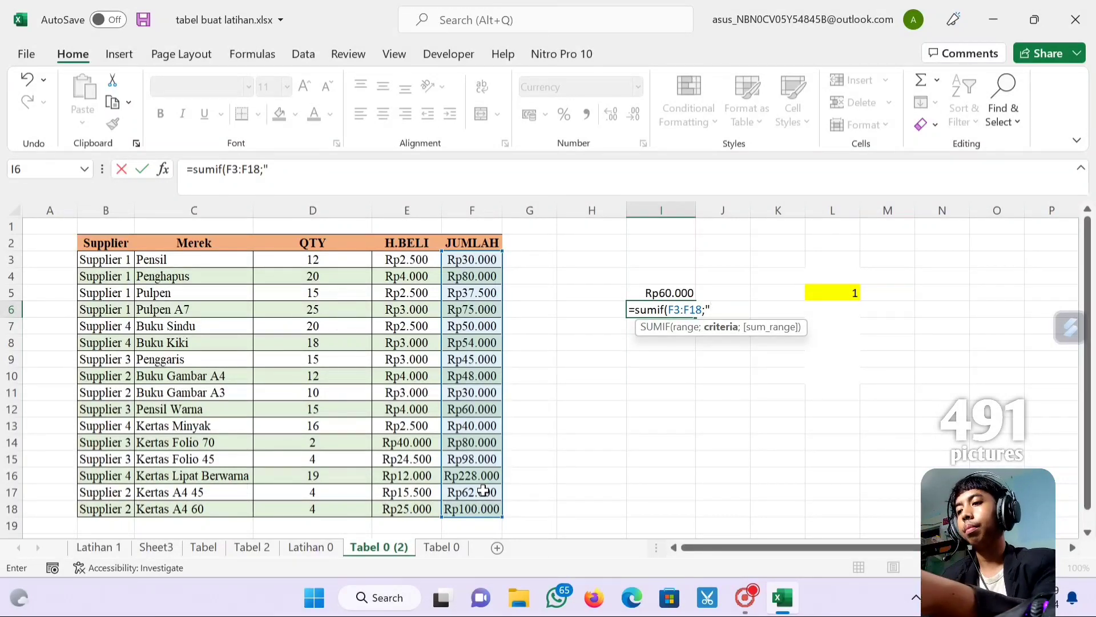
type(">")
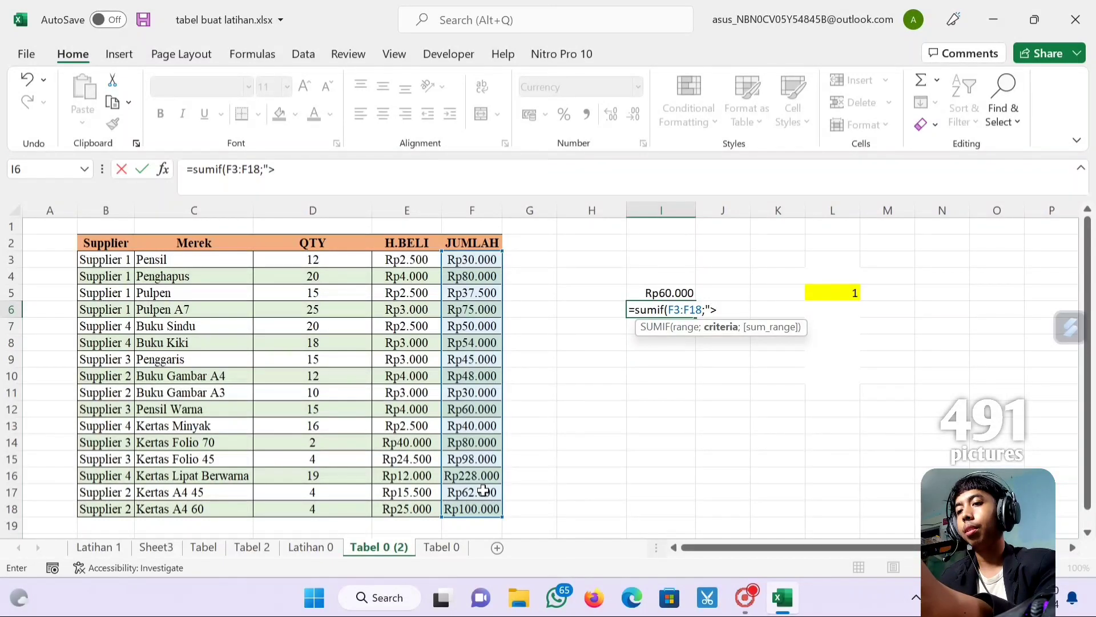
type("\"")
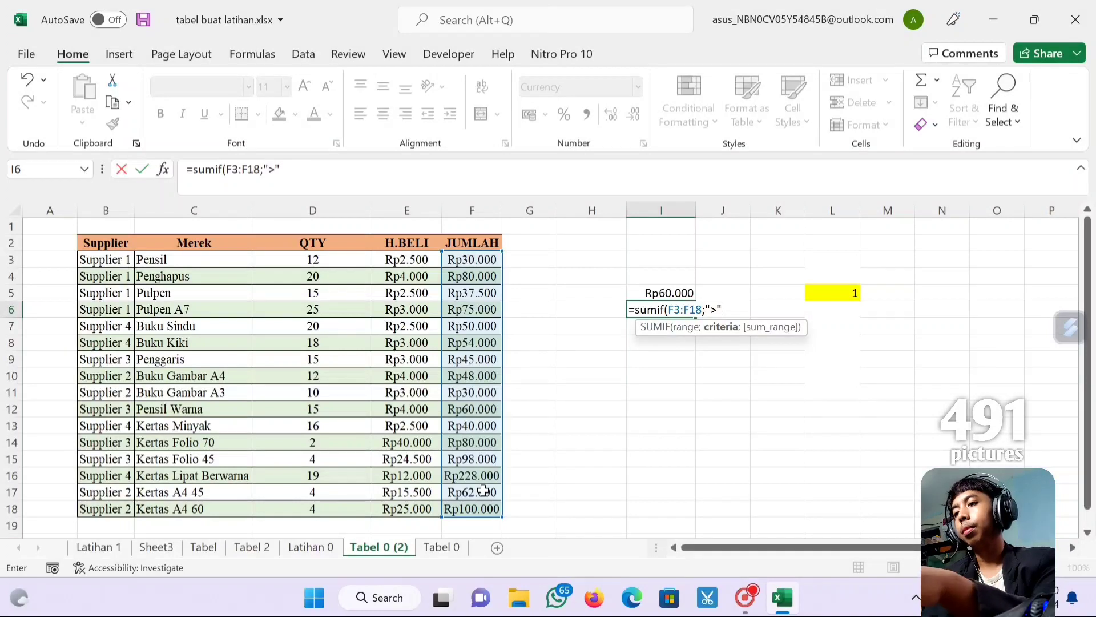
type("&")
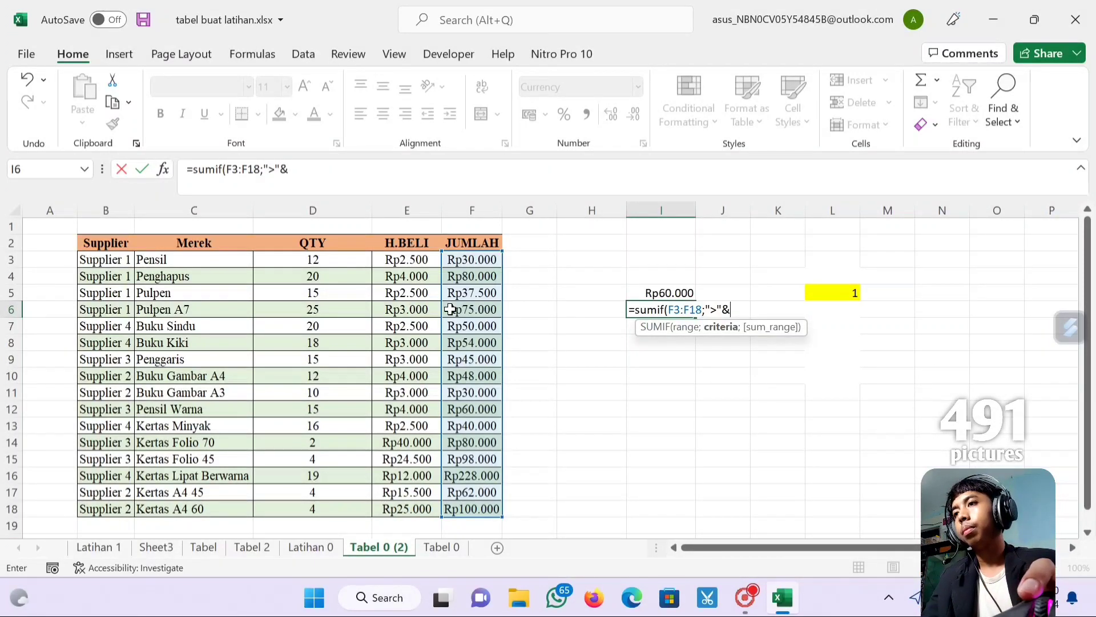
left_click(479, 276)
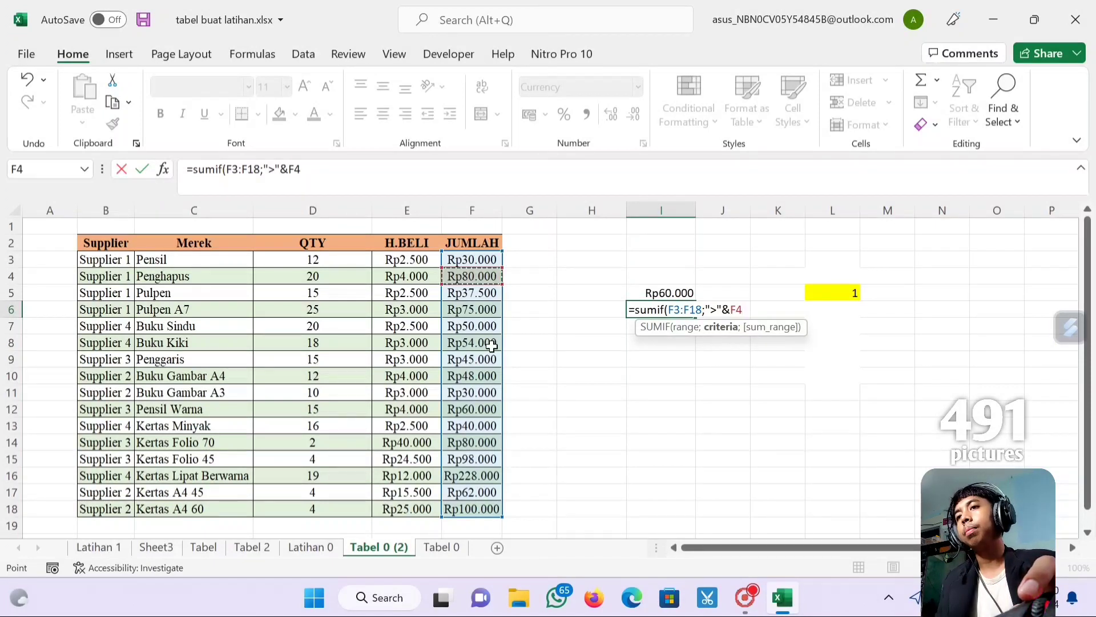
key("Return")
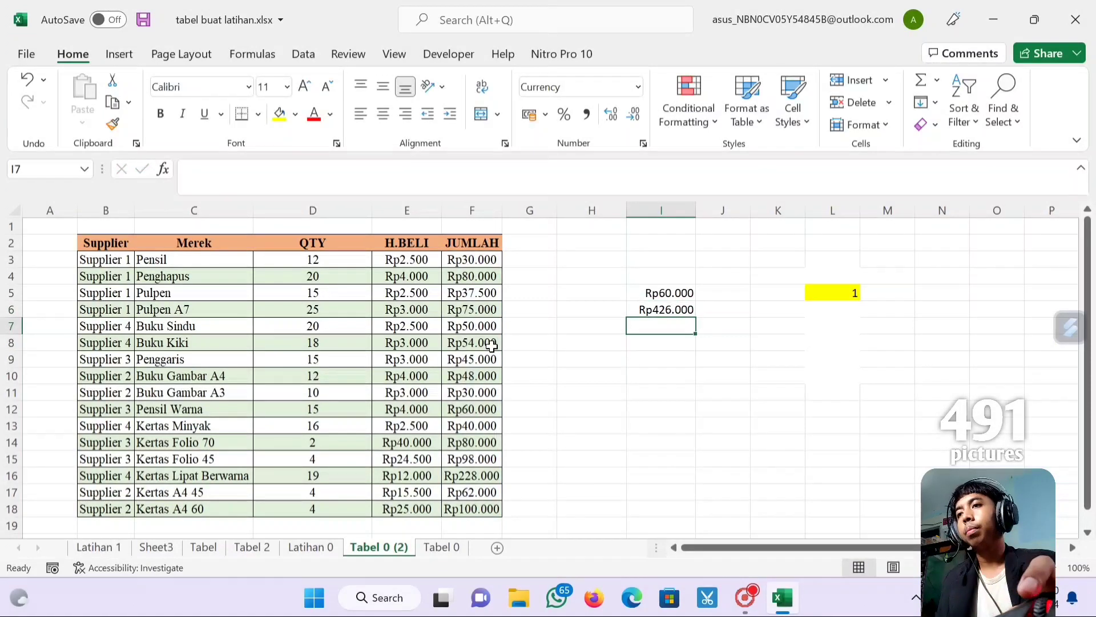
Try the SUMIF formula in I6 without the & before F4, and put the & back
left_click(683, 314)
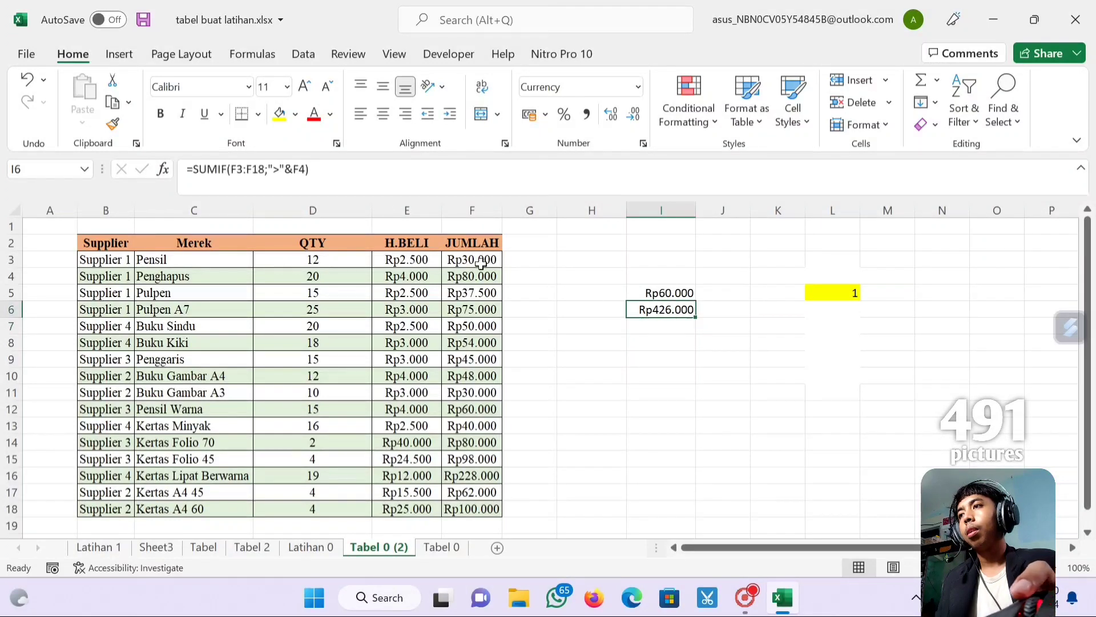
left_click(295, 171)
key("BackSpace")
key("Return")
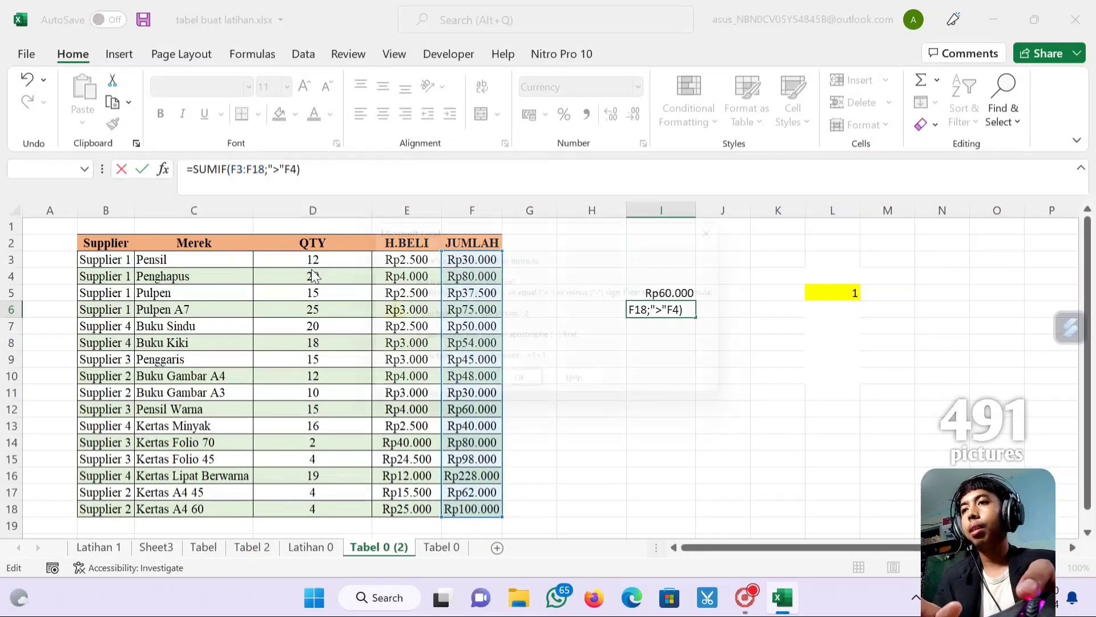
left_click(737, 226)
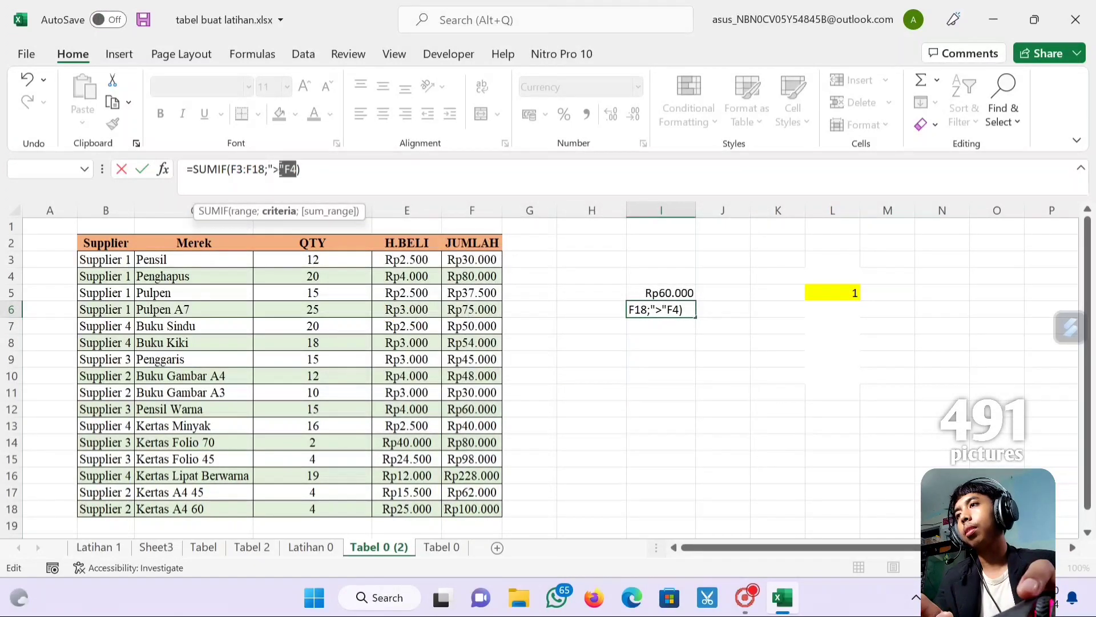
left_click(285, 169)
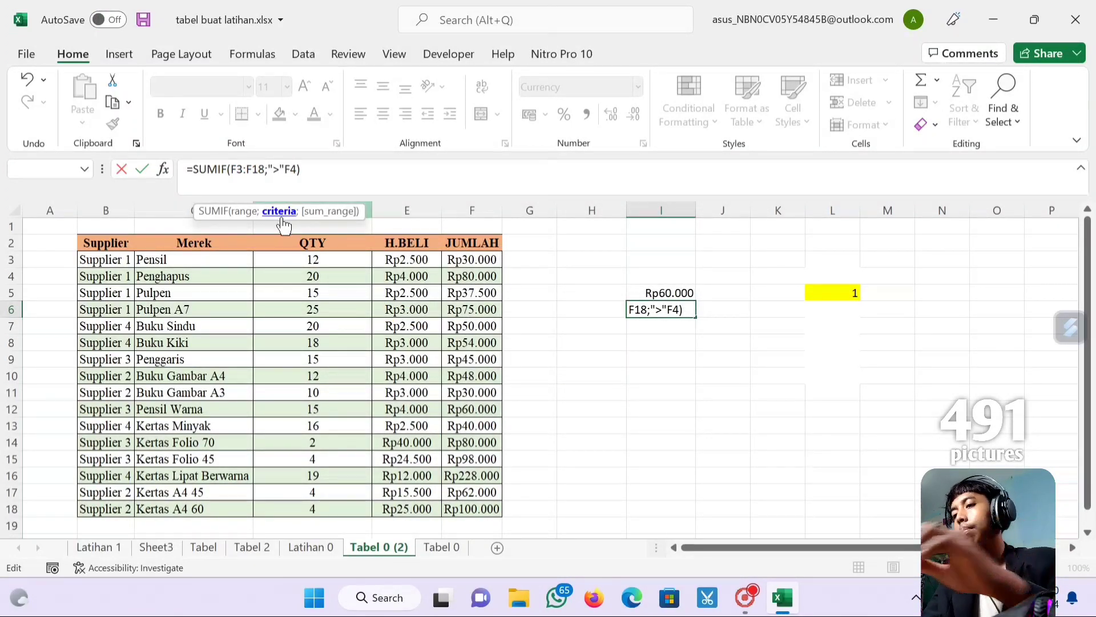
type("&")
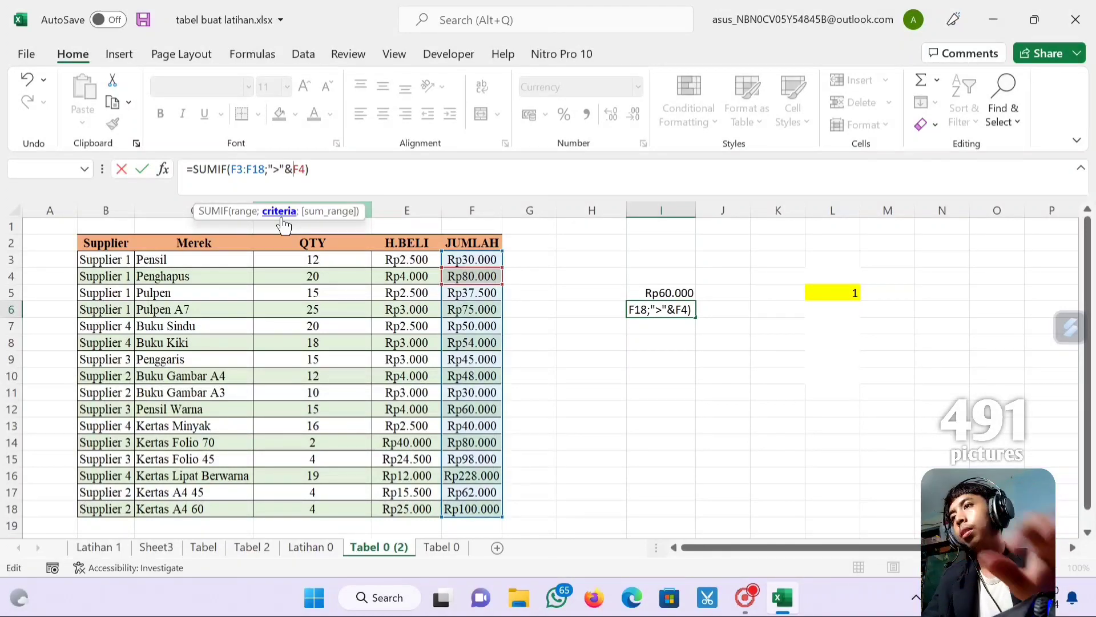
key("Return")
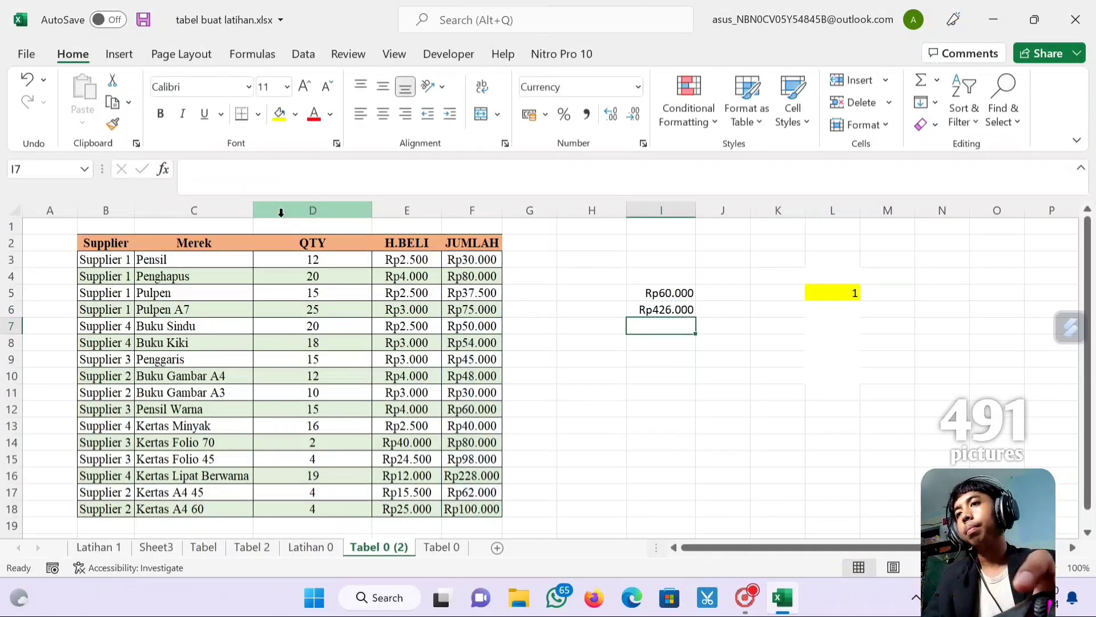
left_click(687, 309)
Enter =SUMIF(F3:F18;">="&F4) in cell I7 to total the JUMLAH amounts greater than or equal to F4
left_click(683, 326)
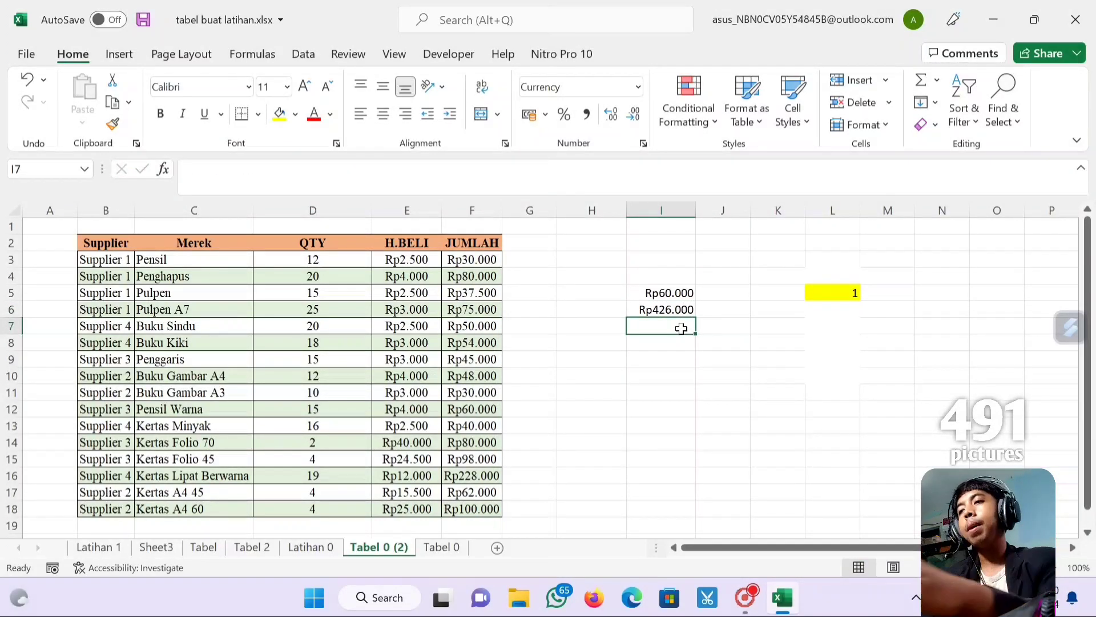
type("=")
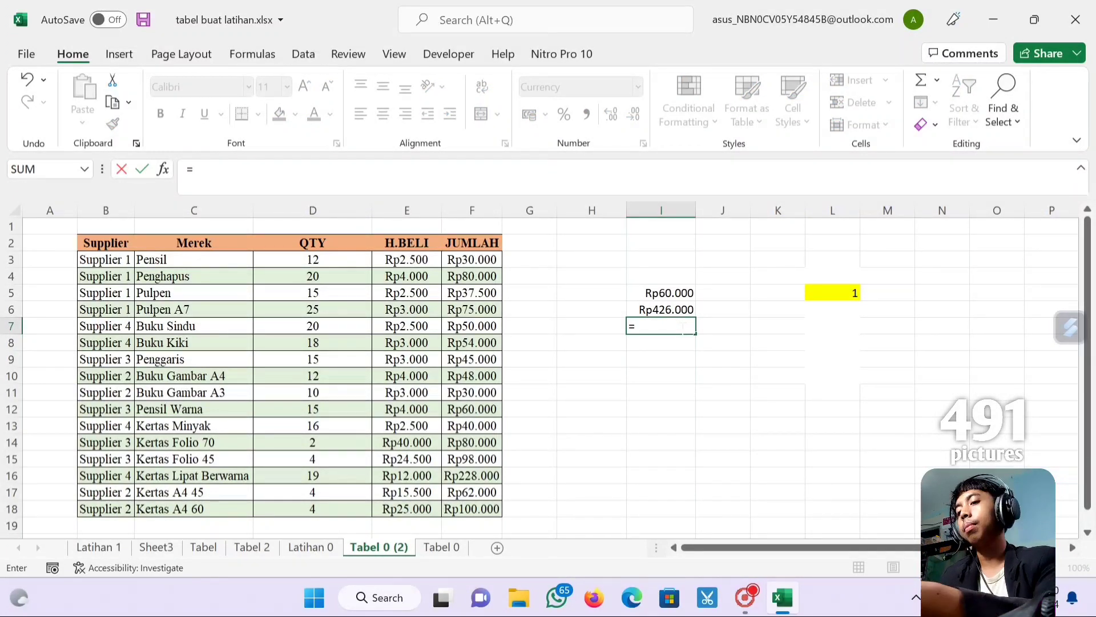
type("sumif(")
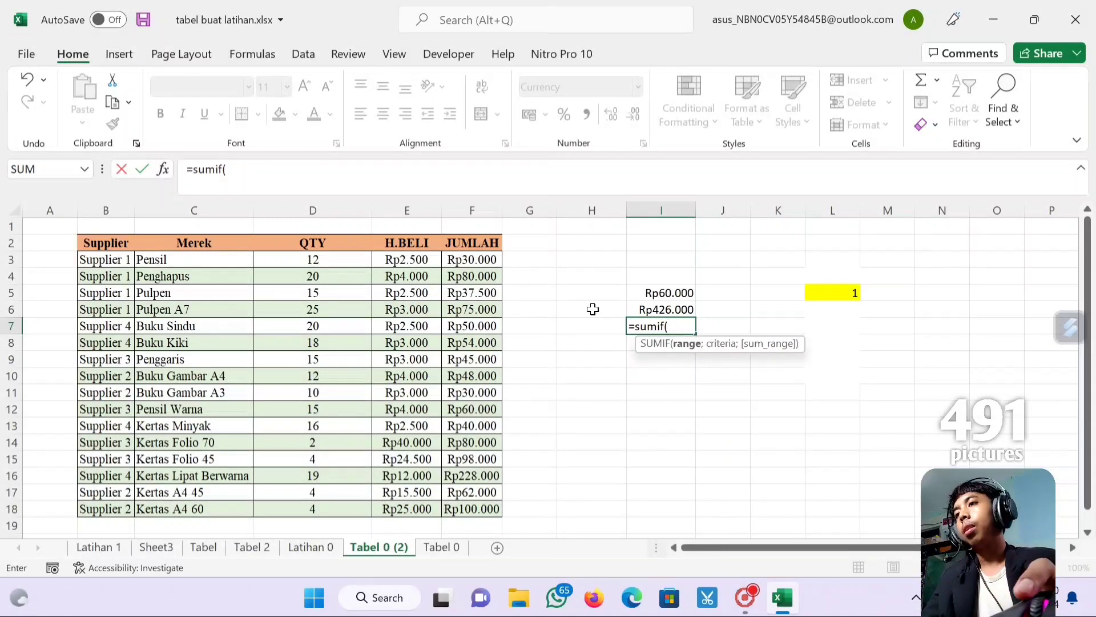
left_click_drag(489, 262, 474, 510)
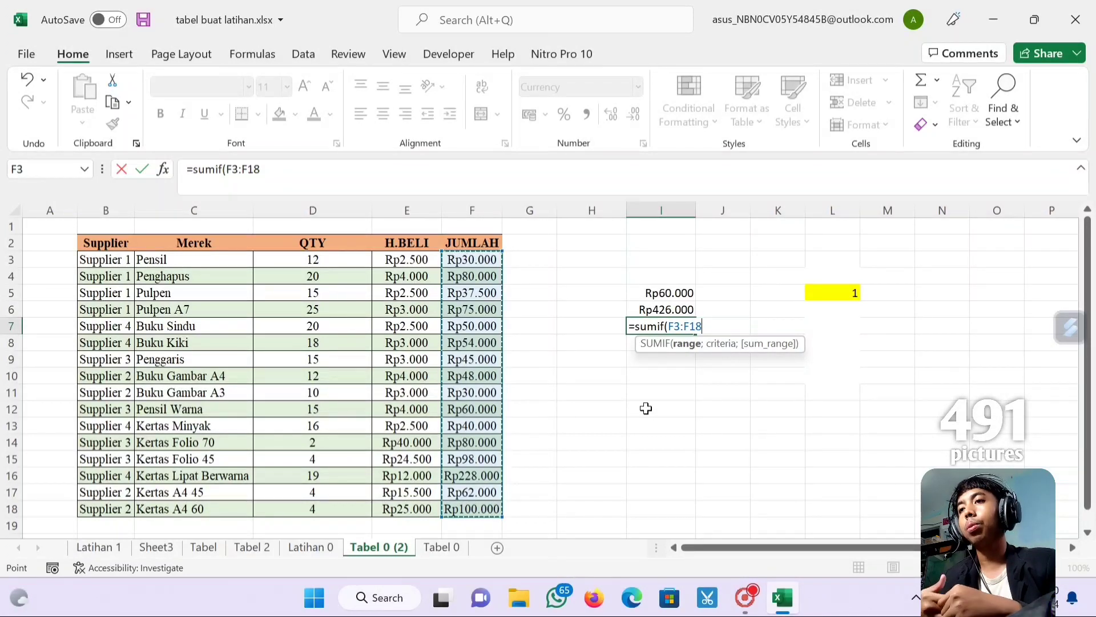
type(";\">=")
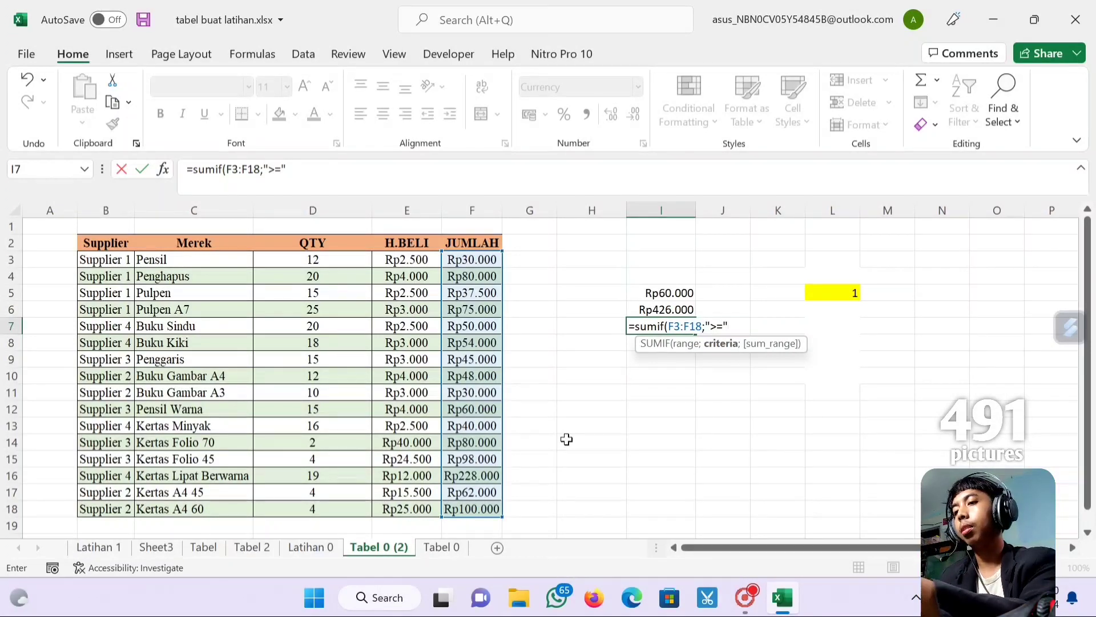
type("&")
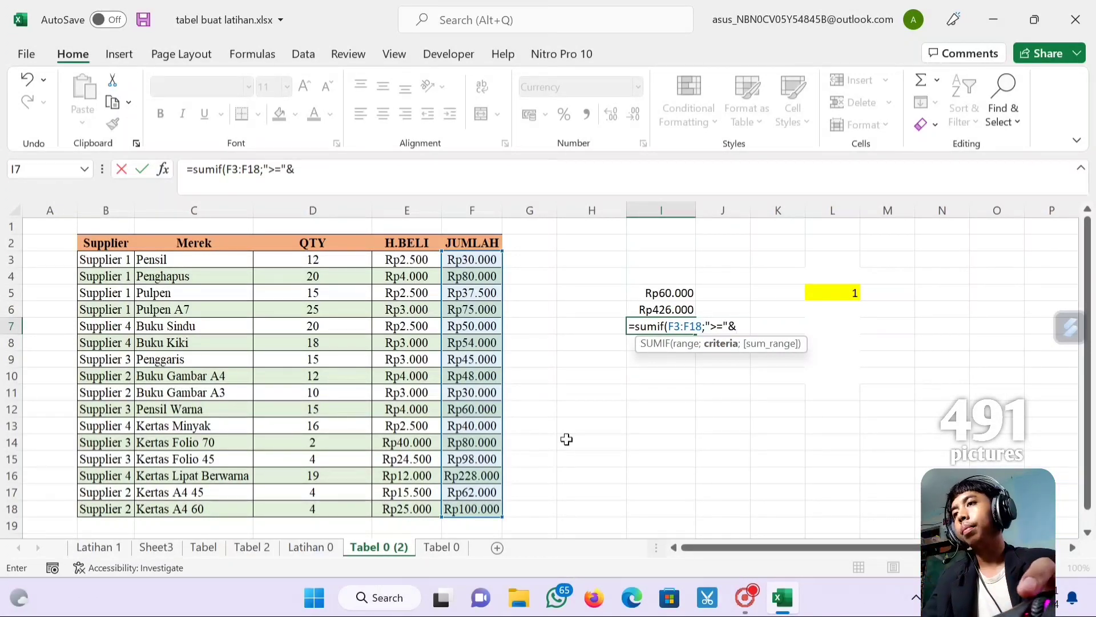
left_click(491, 277)
key("Return")
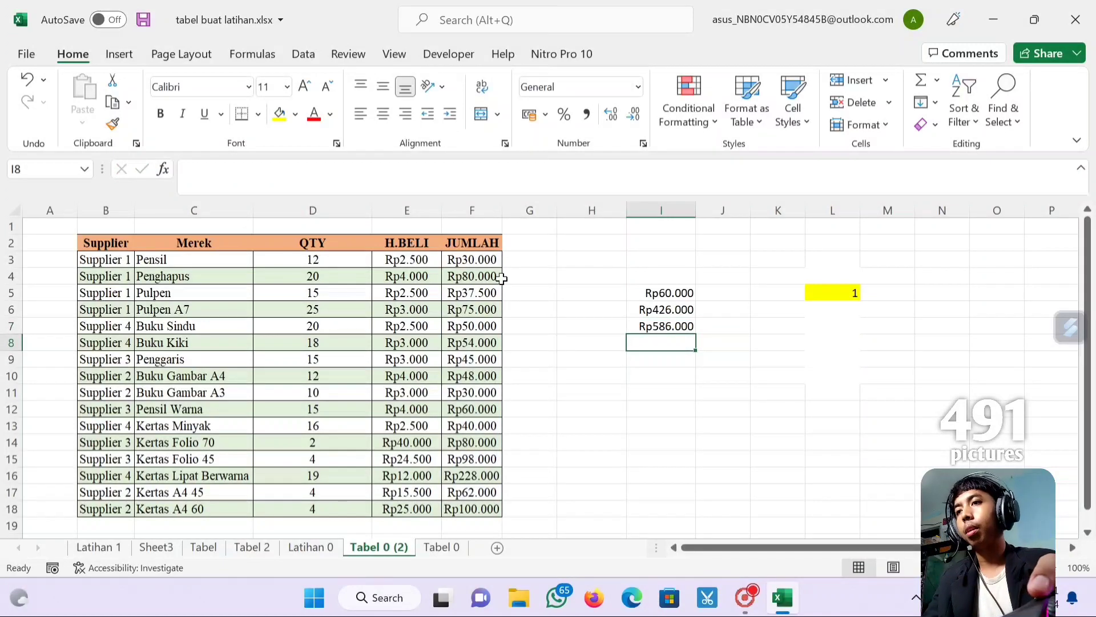
Mark cell L8 with the number 2 on a yellow fill, and examine the JUMLAH amounts and Supplier entries
left_click(820, 348)
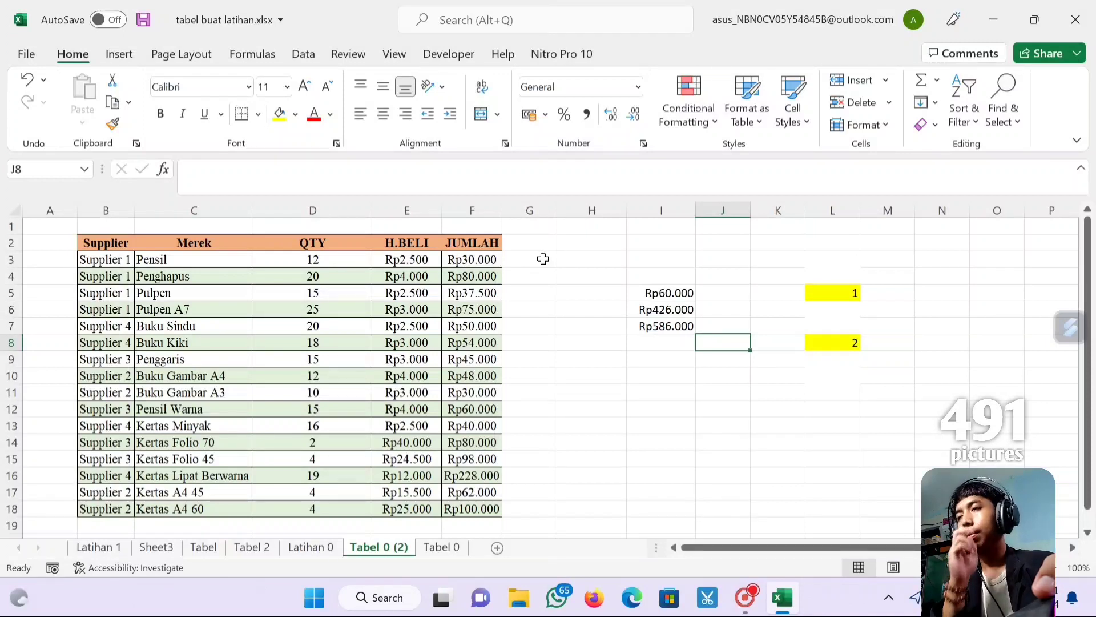
left_click_drag(474, 259, 471, 508)
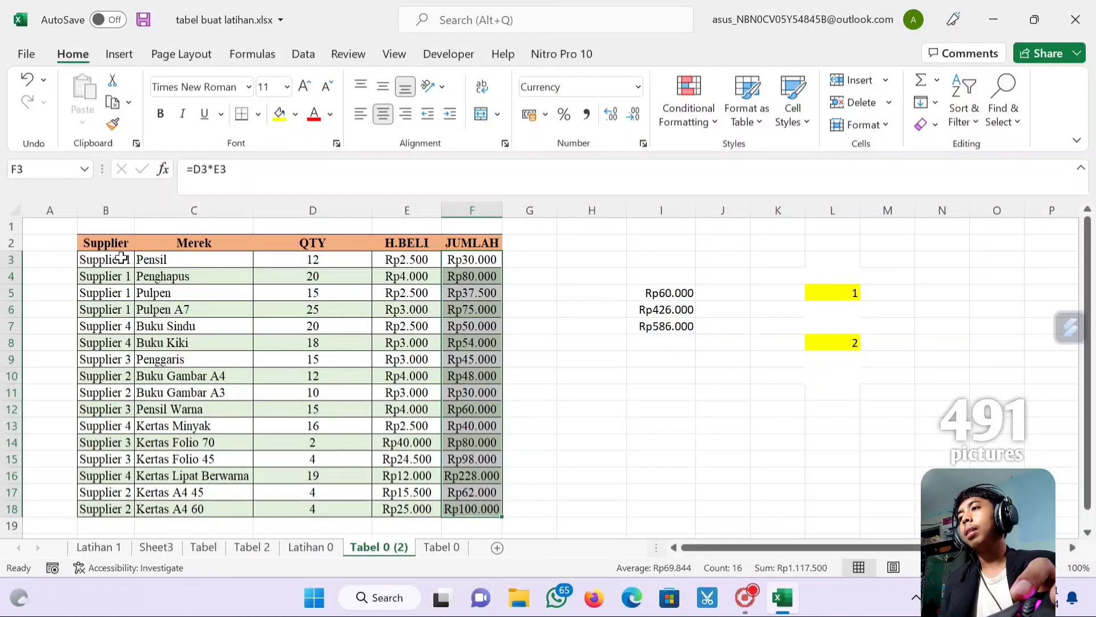
left_click_drag(122, 259, 106, 492)
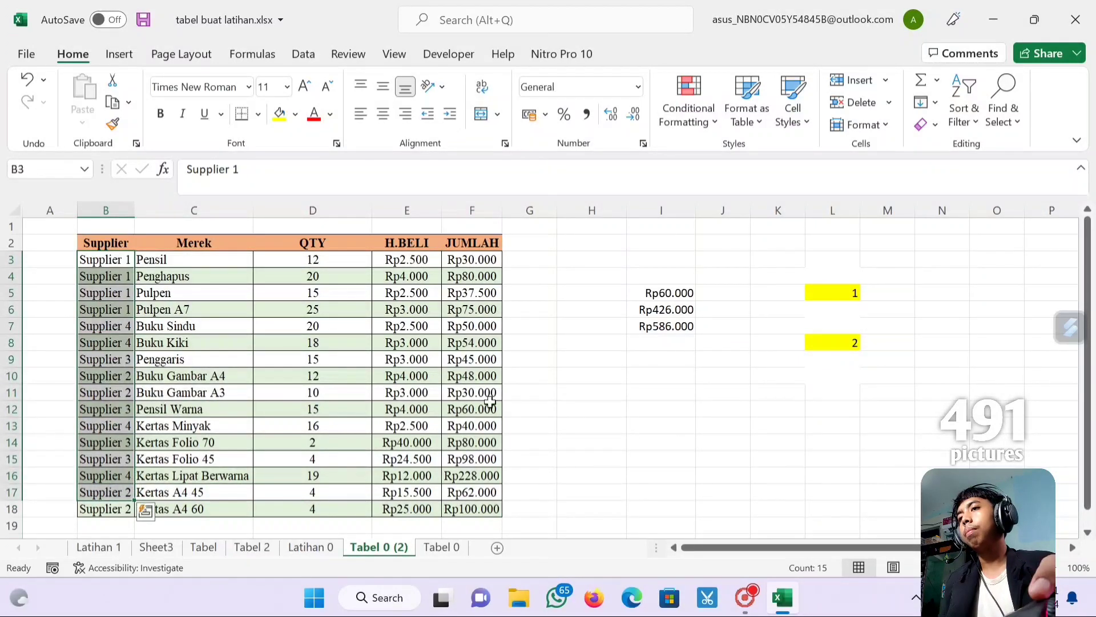
Enter =SUMIF(B3:B18;B10;F3:F18) in cell J8 to total the JUMLAH amounts for Supplier 2
left_click(736, 348)
type("=")
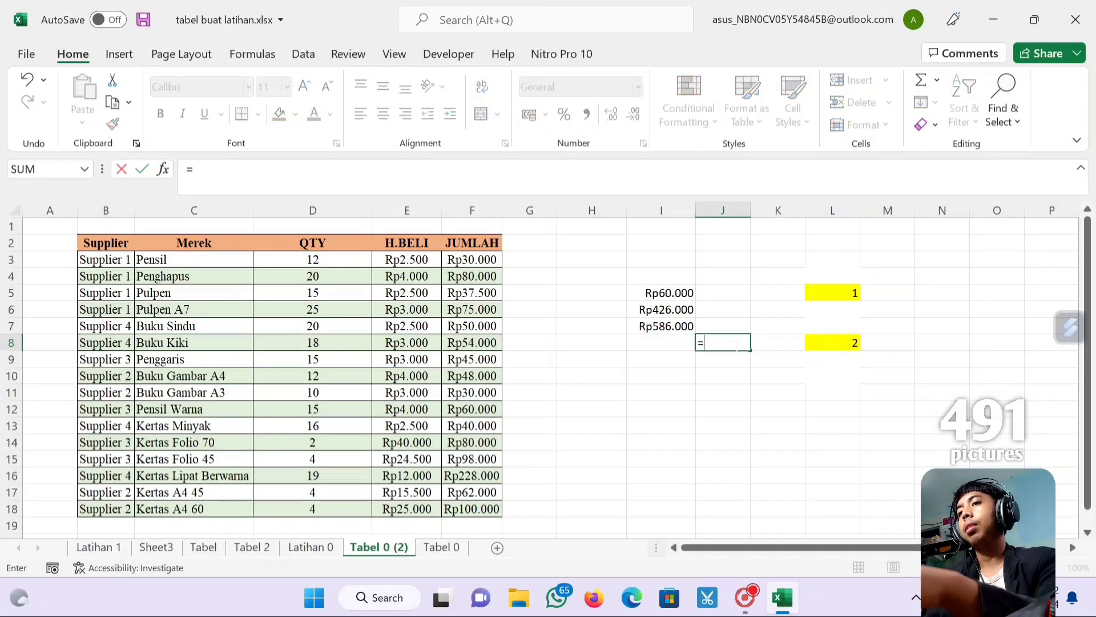
type("sum")
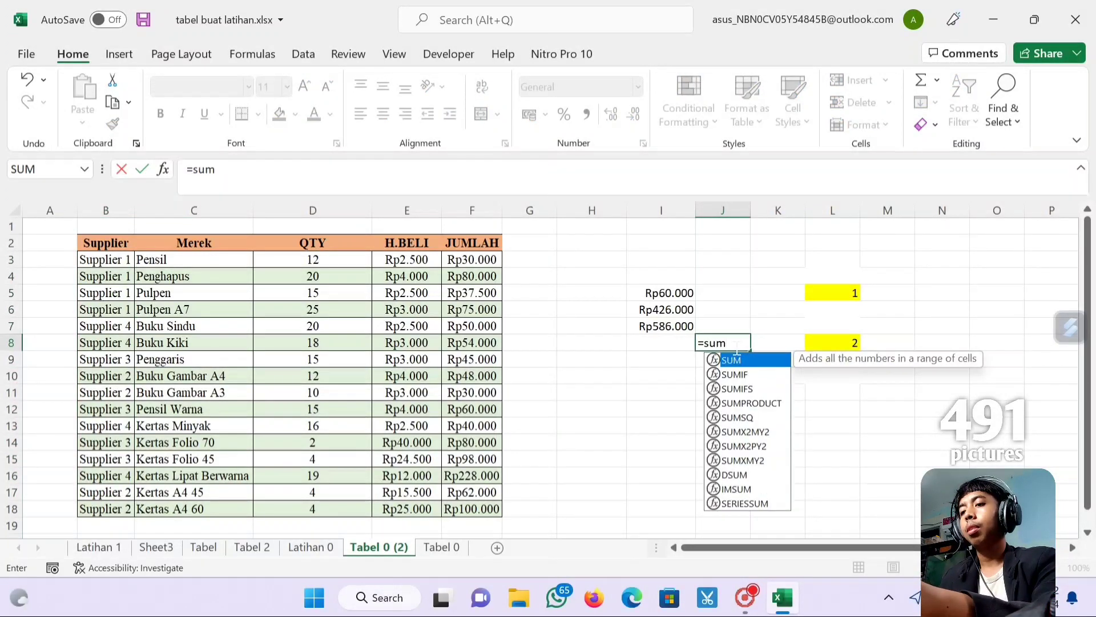
type("i")
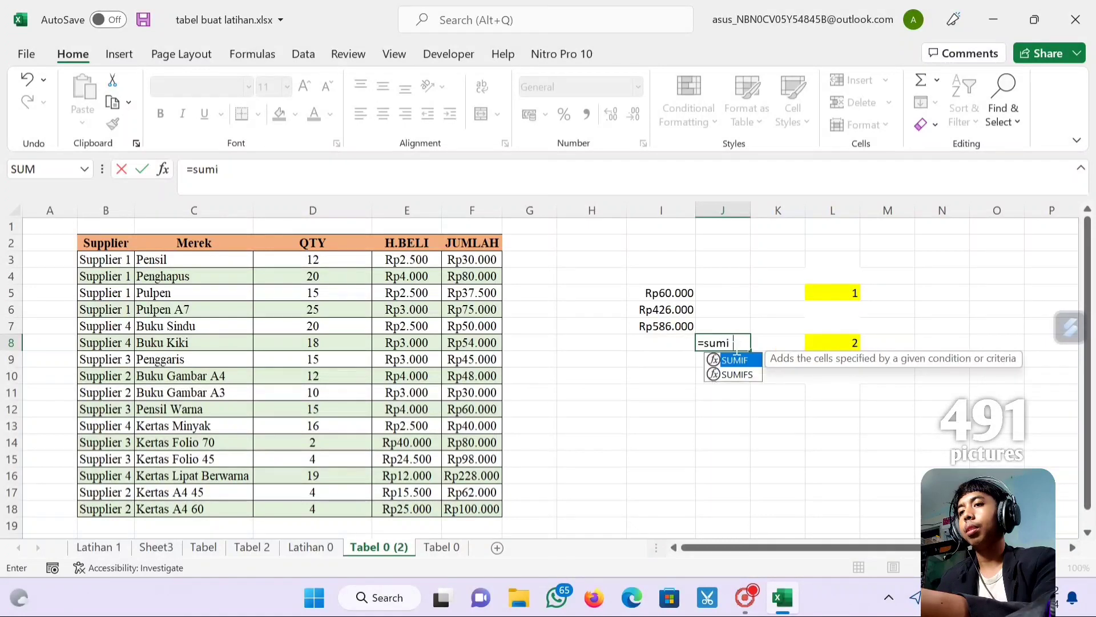
type("f(")
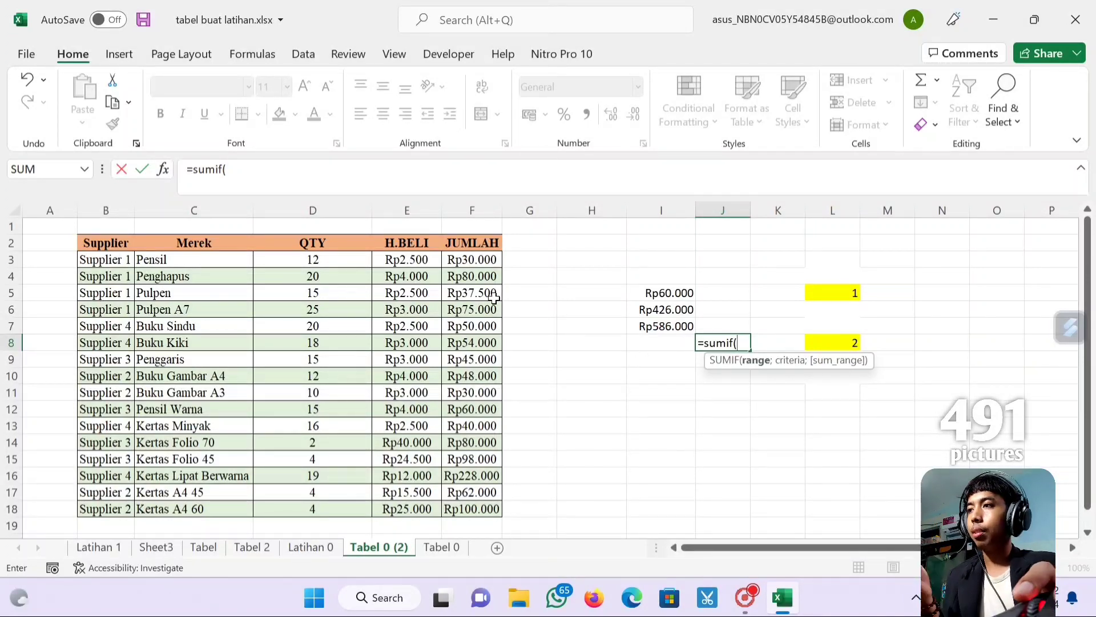
left_click_drag(109, 260, 119, 502)
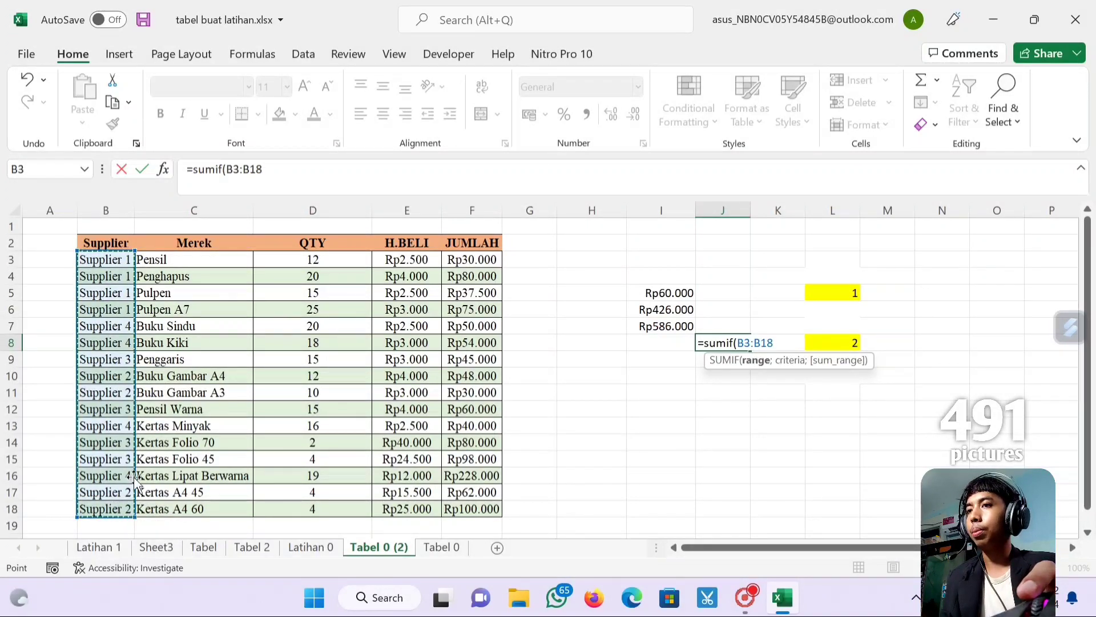
type(";")
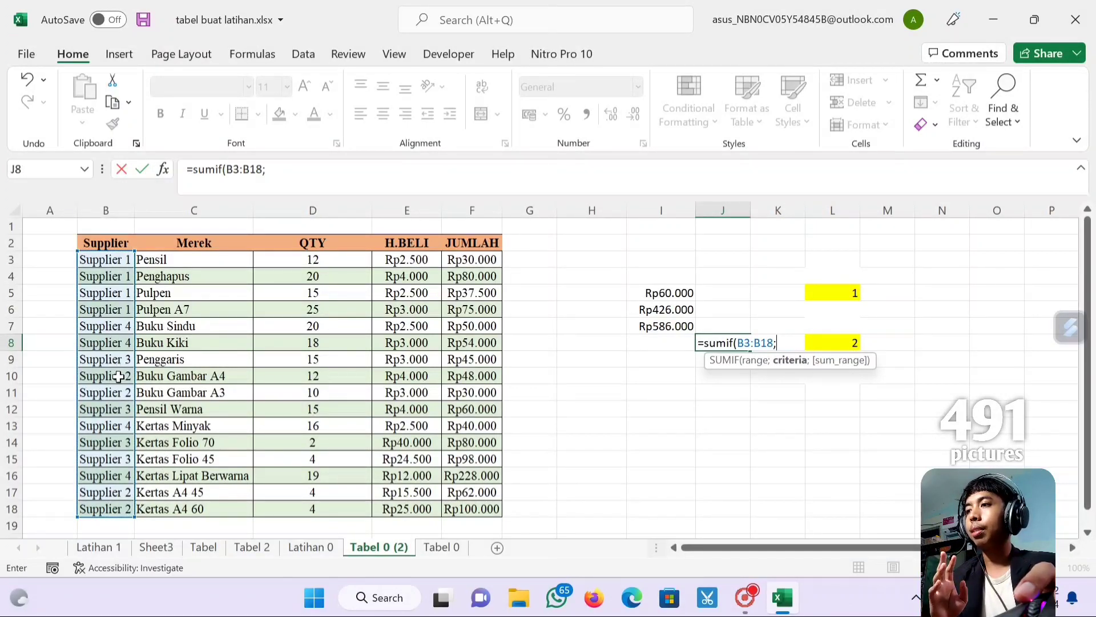
left_click(118, 377)
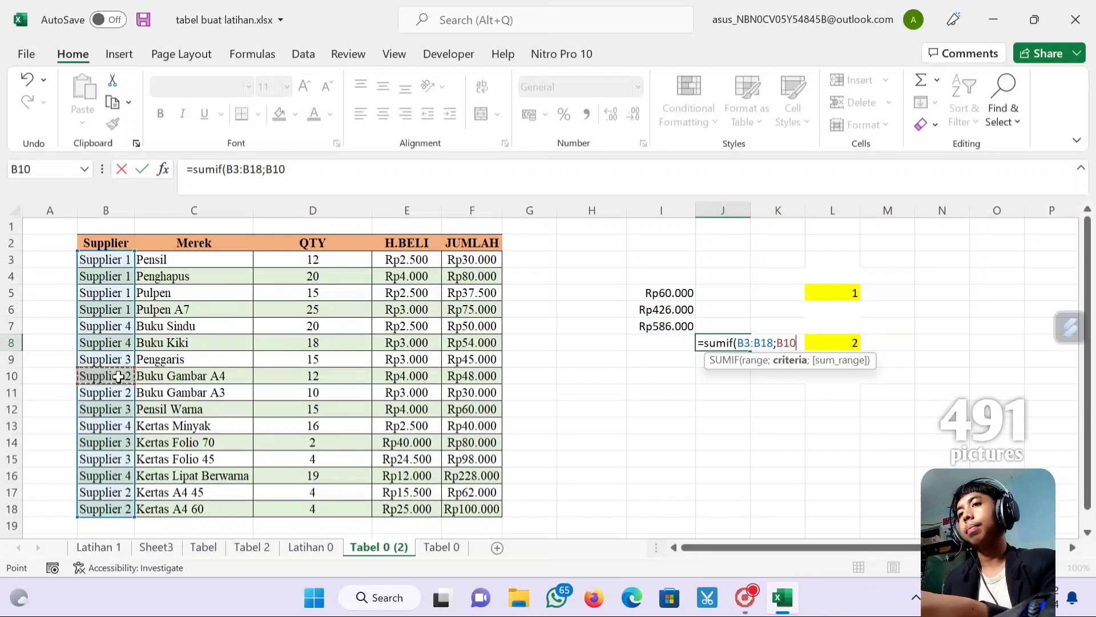
type(";")
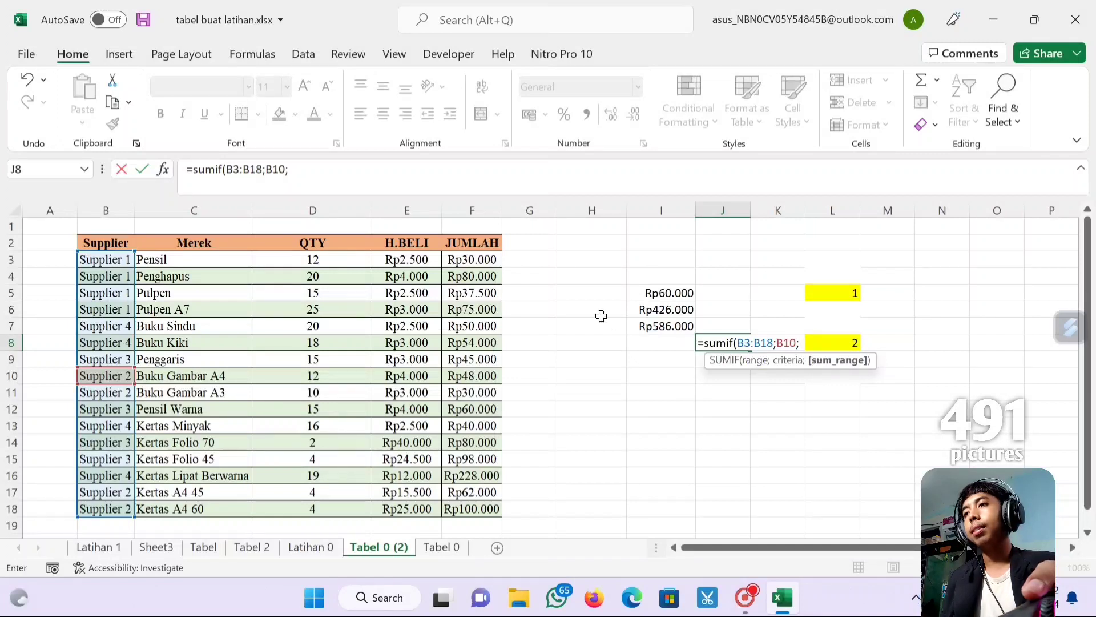
left_click_drag(483, 258, 481, 511)
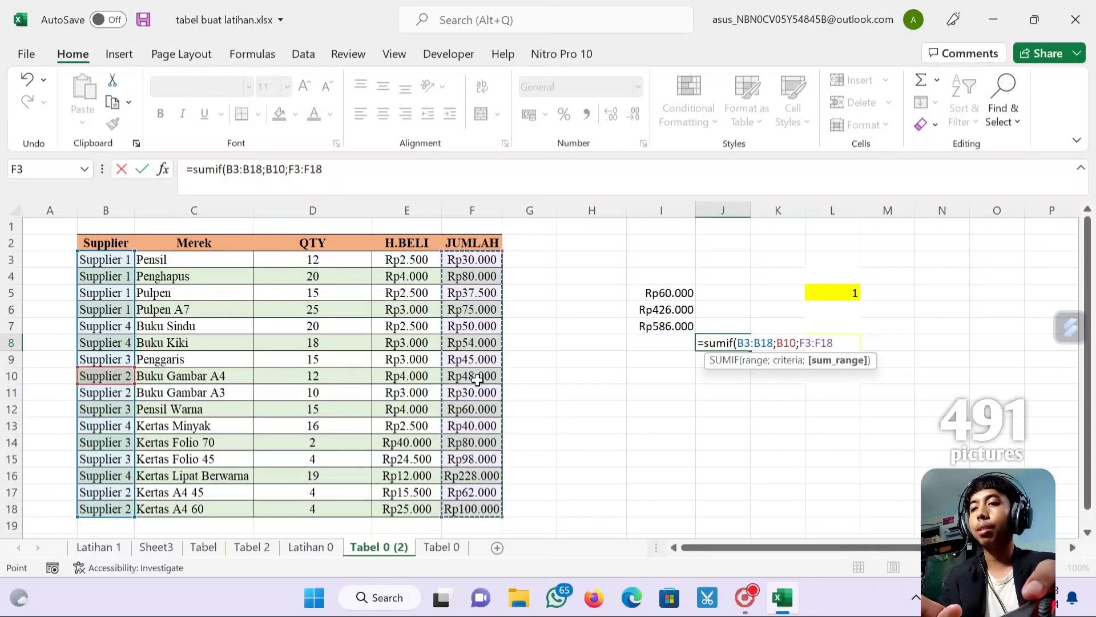
key("Return")
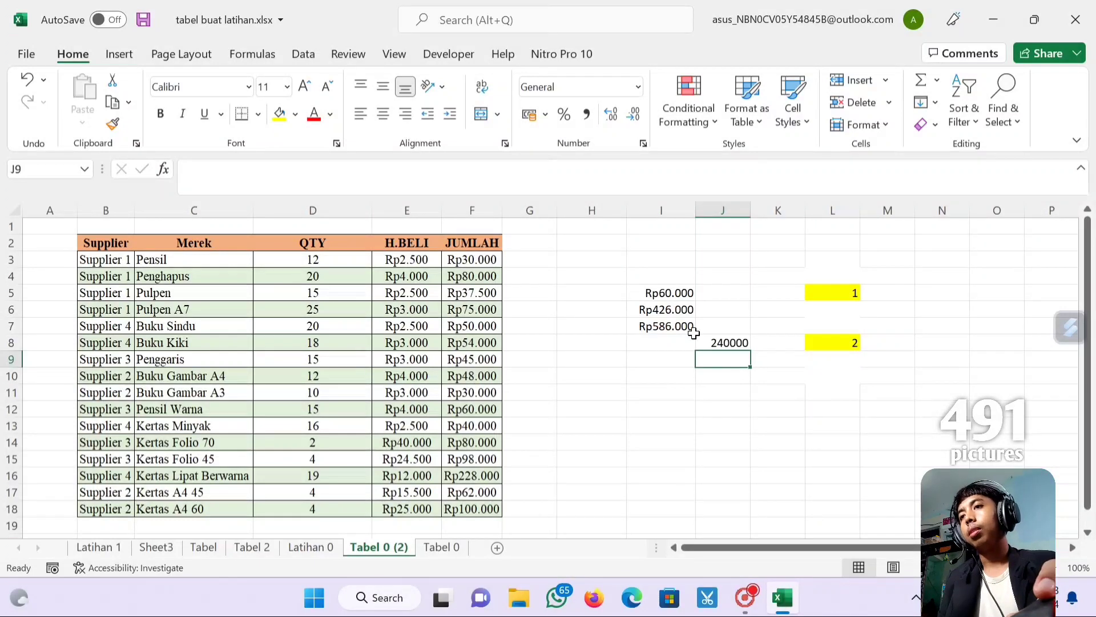
Copy the currency format from I5 to J8:J10 and autofit the width of column J
left_click(656, 293)
left_click(113, 124)
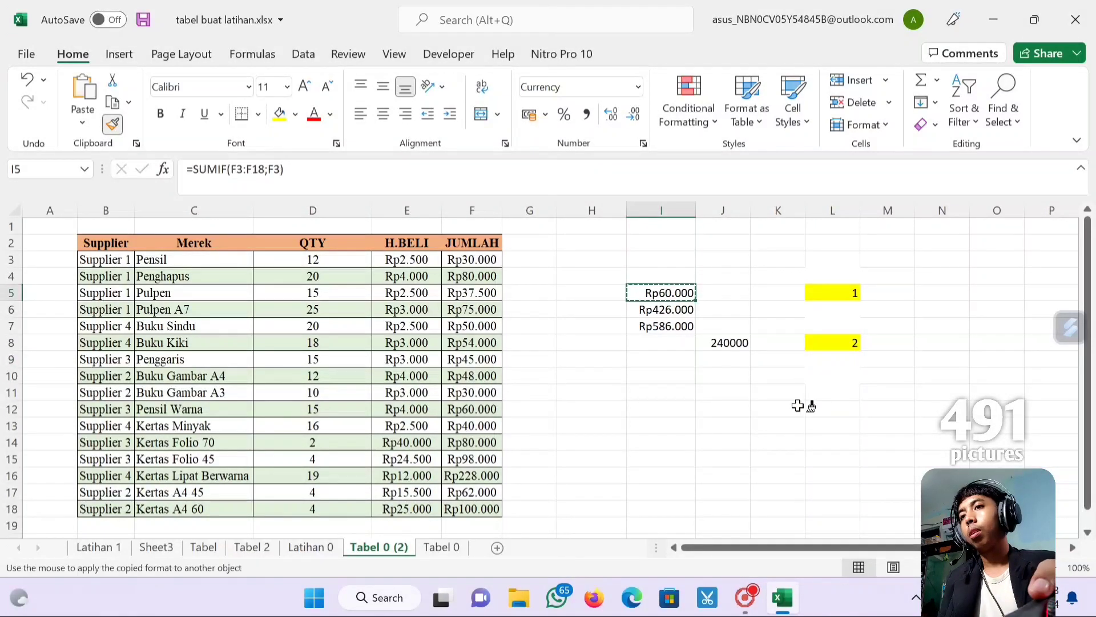
left_click_drag(722, 343, 717, 376)
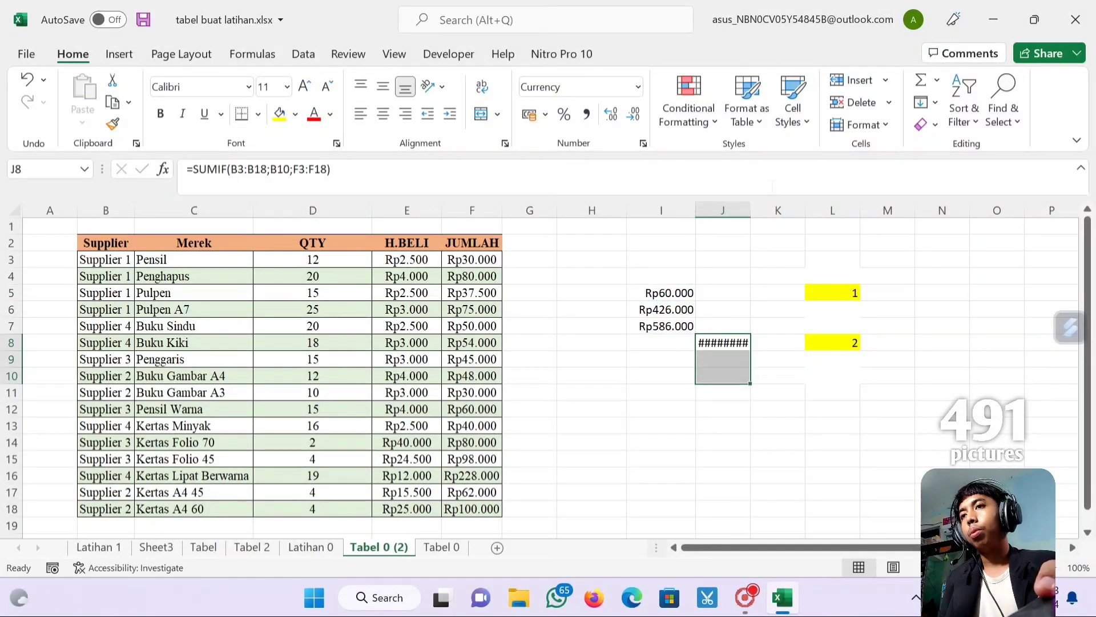
double_click(751, 210)
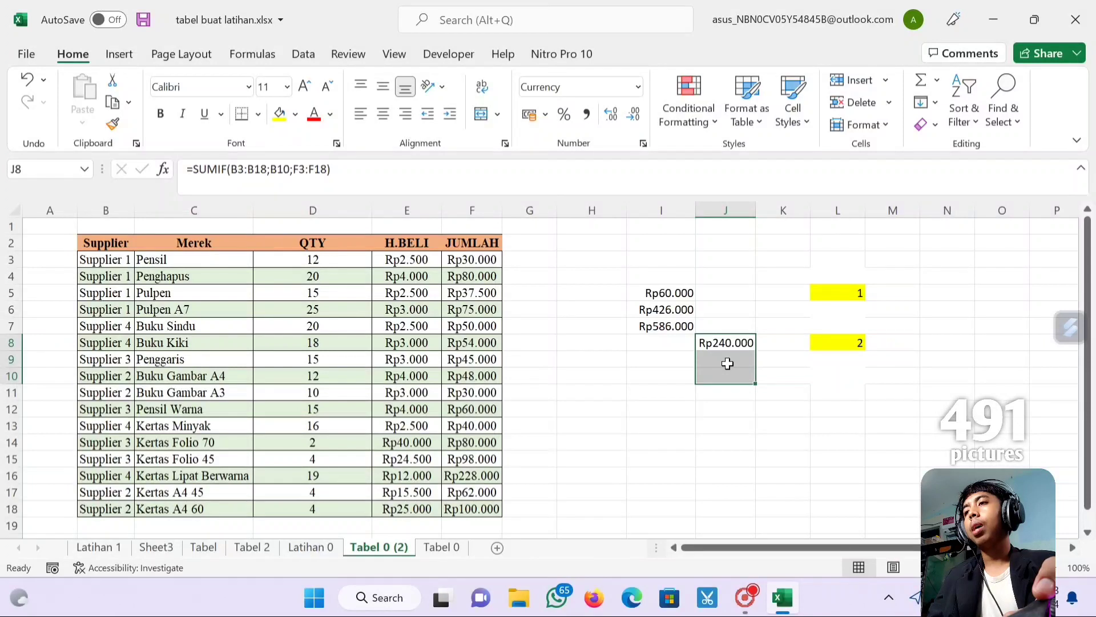
Enter =SUMIF(B3:B18;B7;E3:E18) in cell J9 to total the H.BELI prices for Supplier 4
left_click_drag(427, 268, 438, 510)
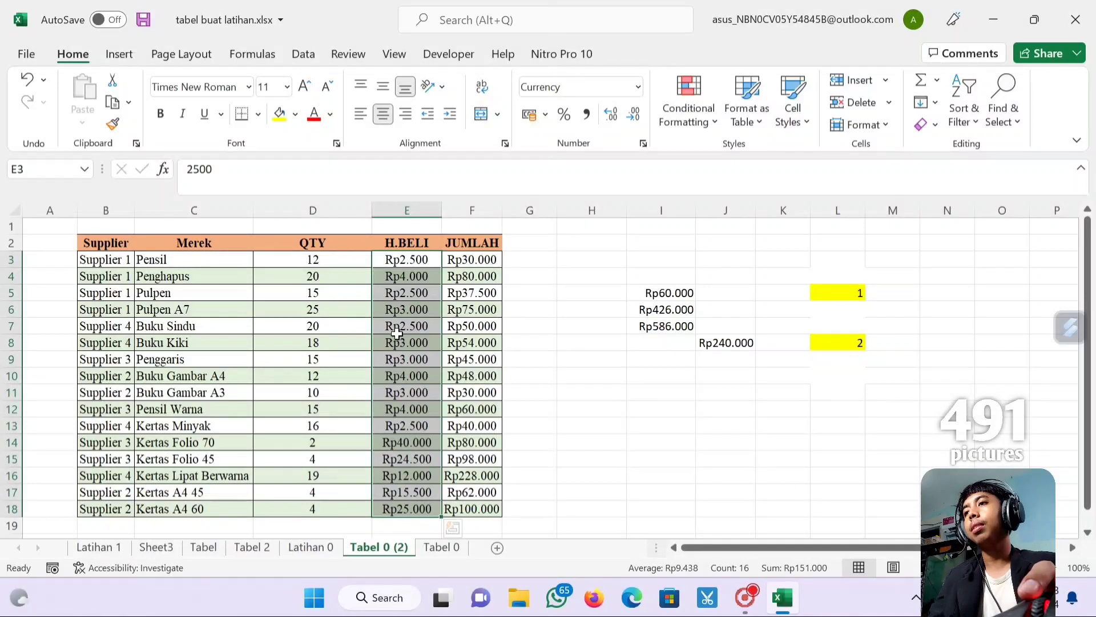
left_click_drag(422, 260, 406, 506)
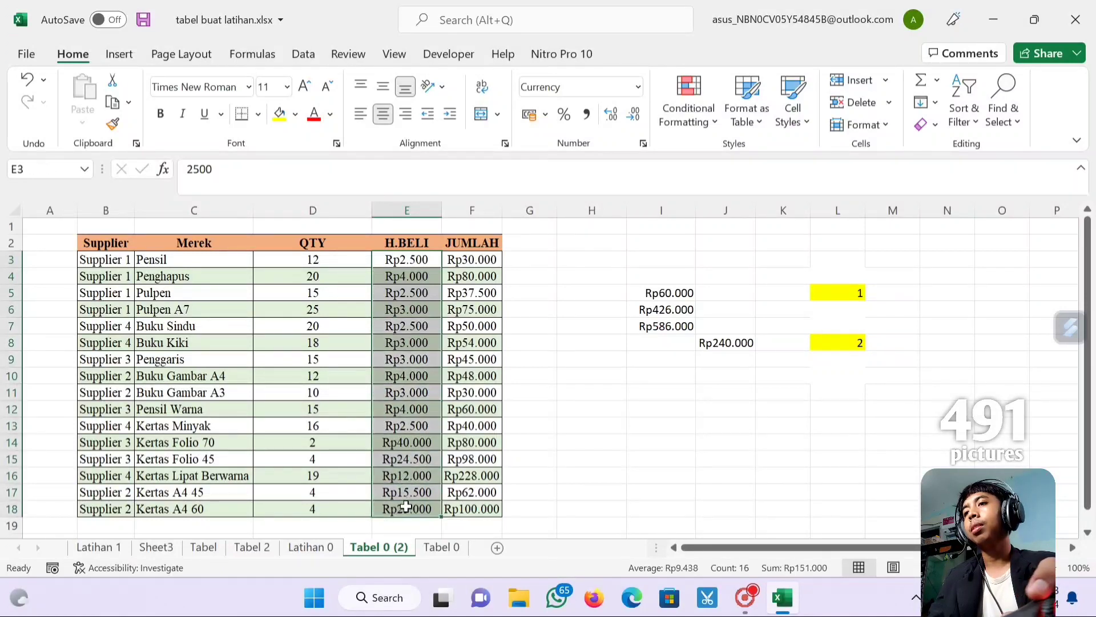
left_click(718, 361)
type("=sumif(")
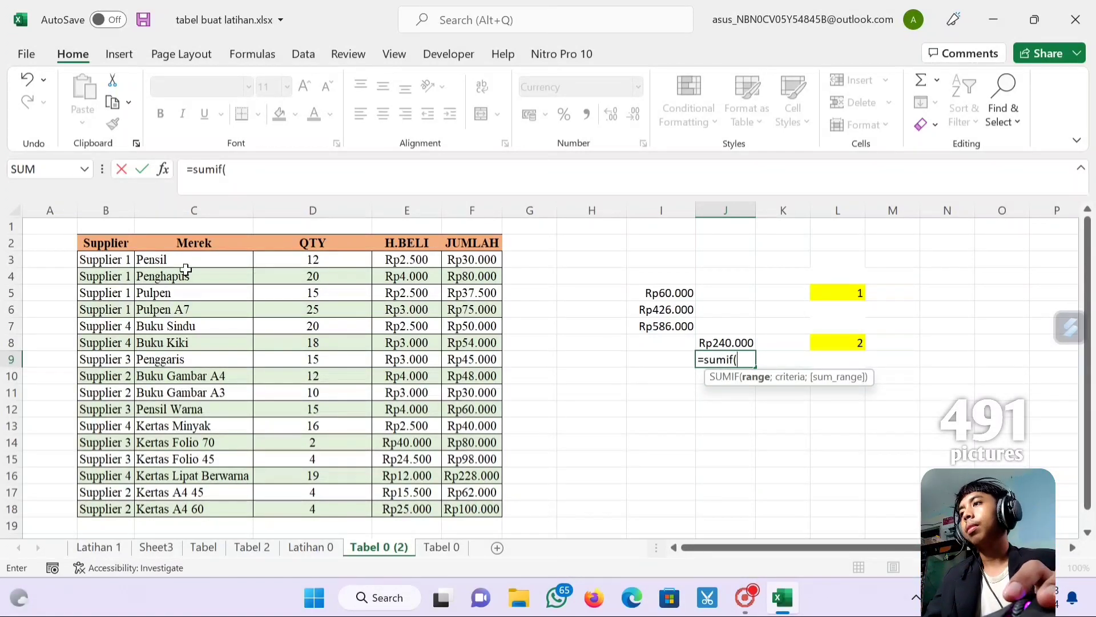
left_click_drag(103, 263, 114, 507)
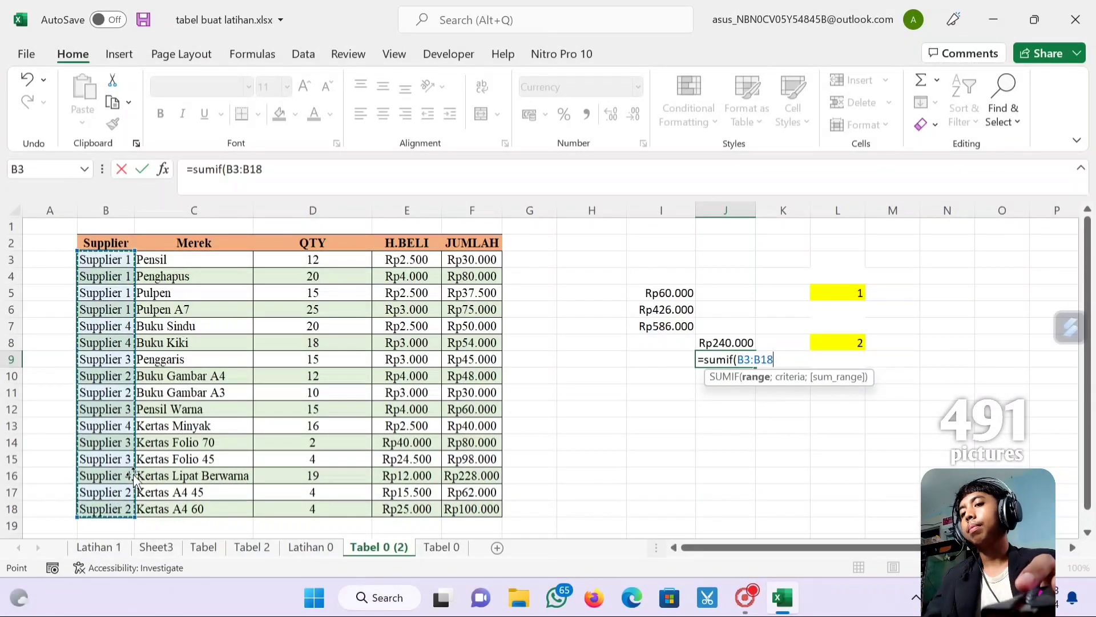
type(";")
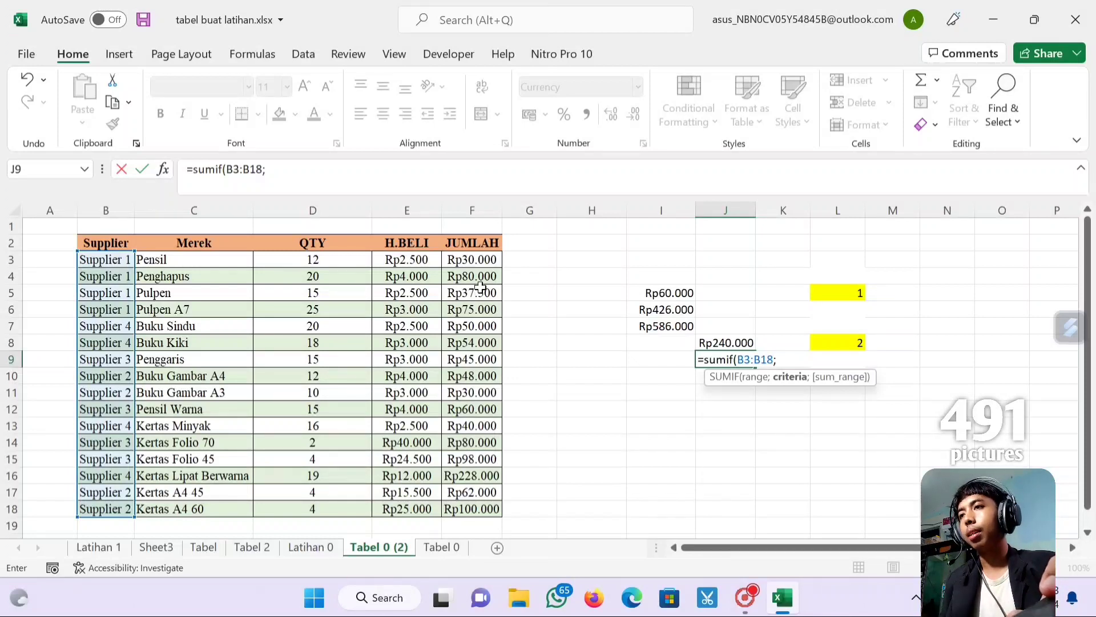
left_click(111, 325)
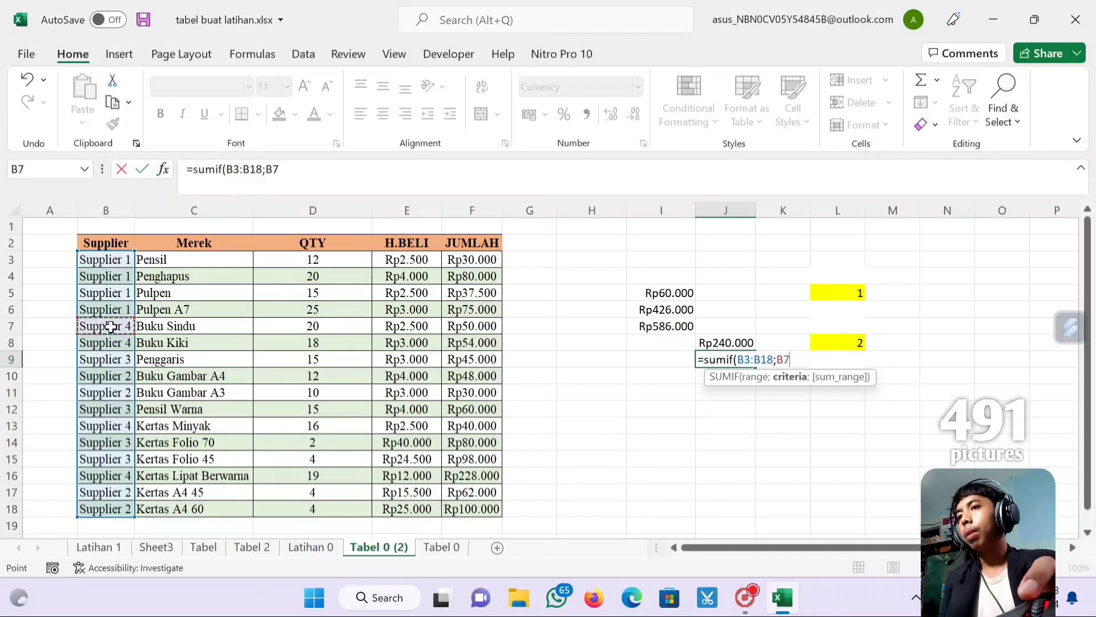
type(";")
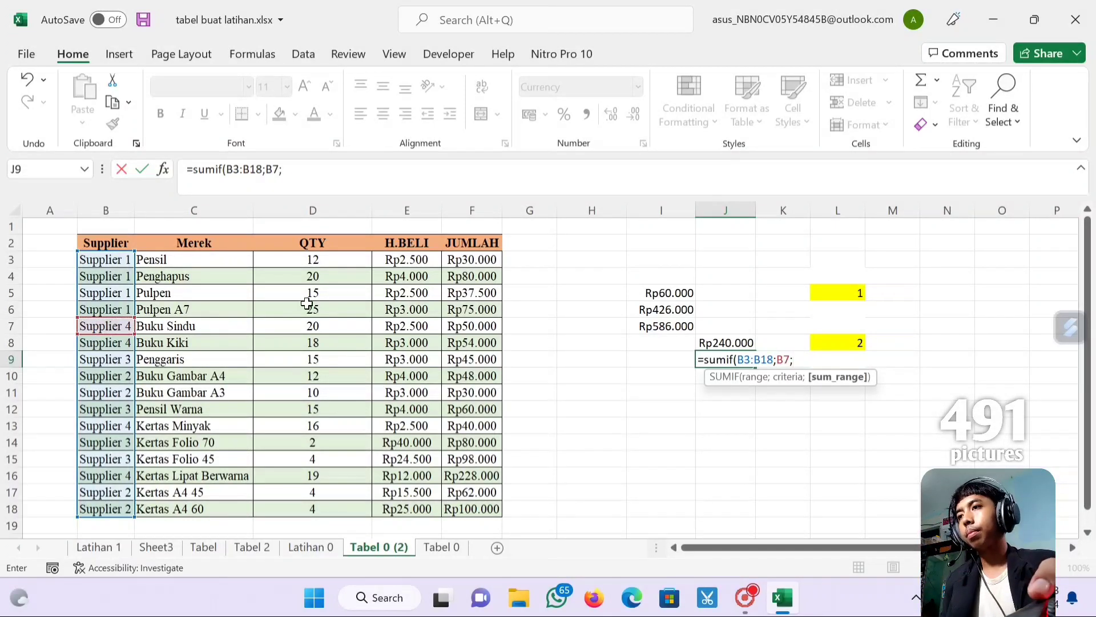
left_click_drag(421, 261, 403, 509)
key("Return")
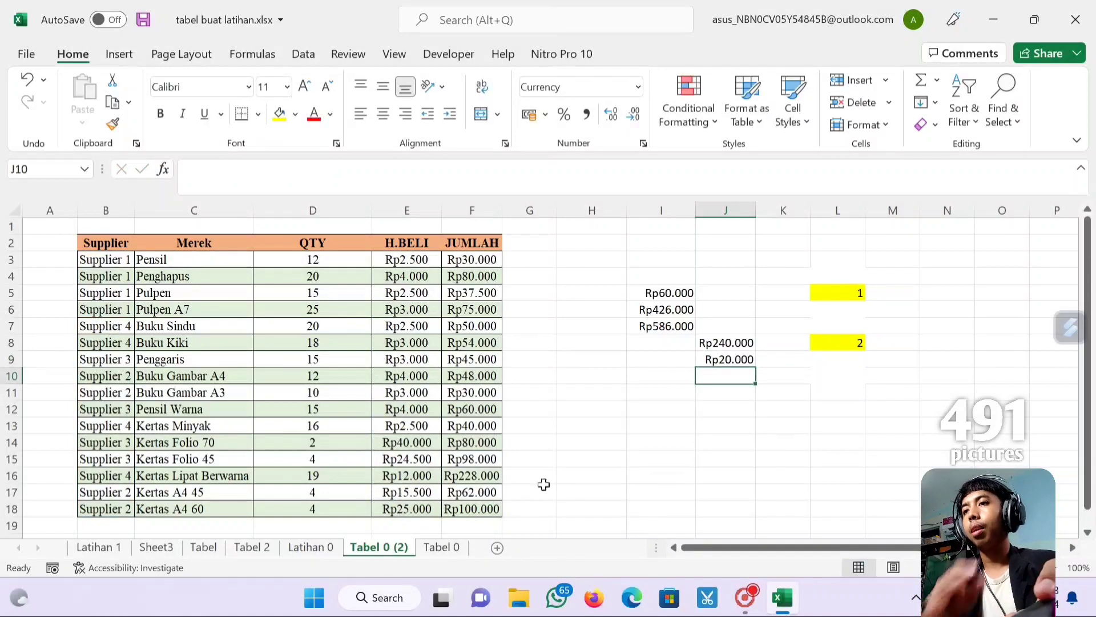
Replace the formula in J9 with =SUMIF(B3:B18;"Supplier 3";F3:F18) to total the JUMLAH amounts using a text criterion
left_click(742, 360)
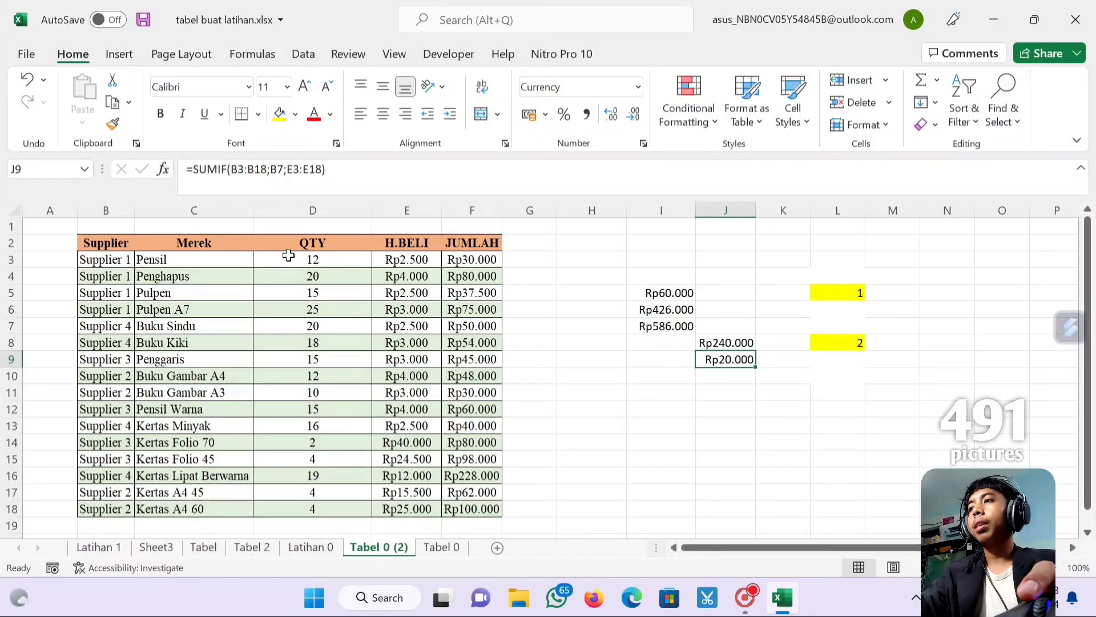
key("Delete")
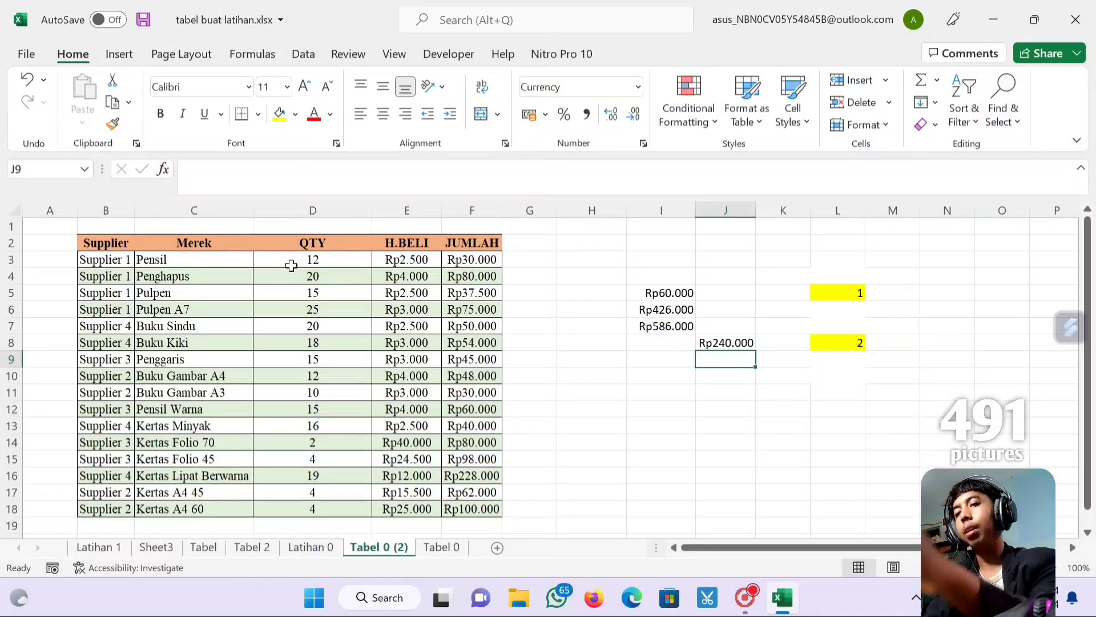
type("=")
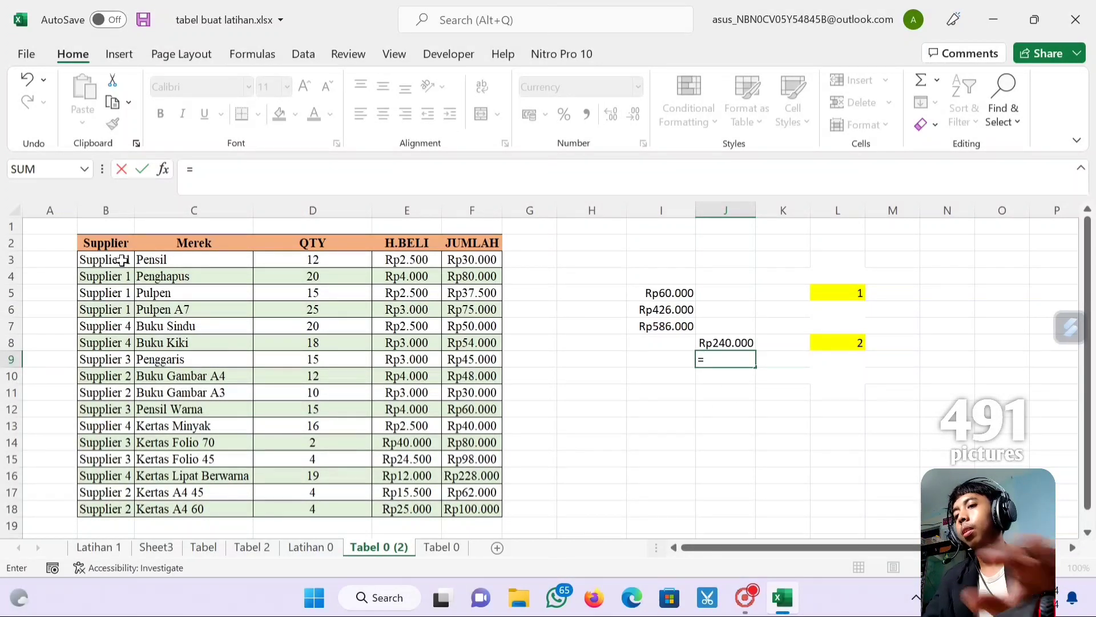
type("sumif(")
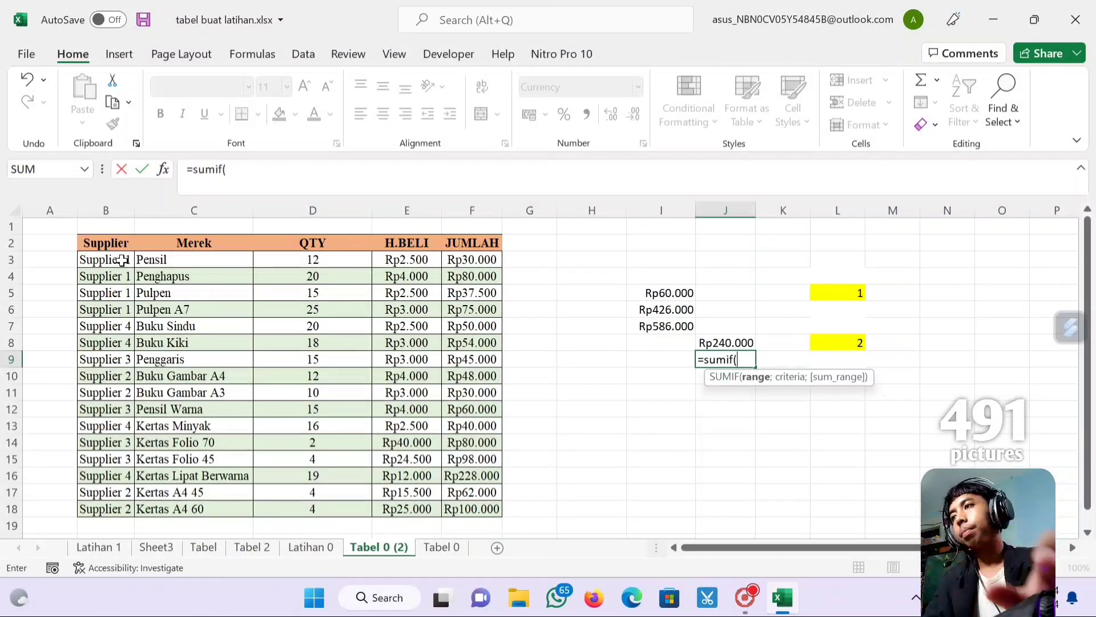
left_click_drag(124, 262, 95, 510)
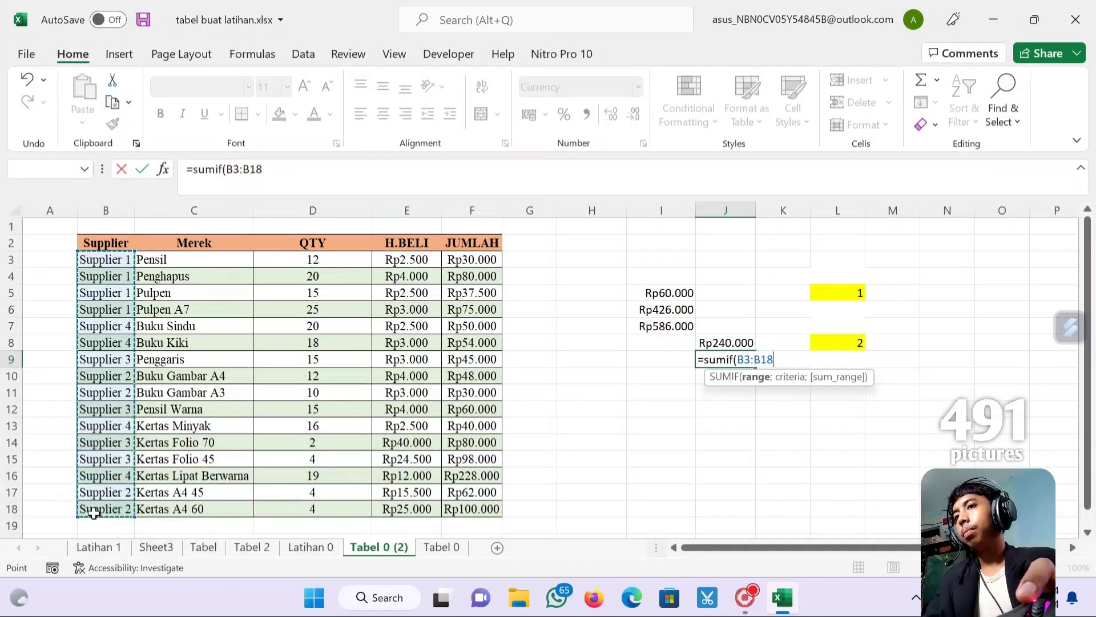
type(";")
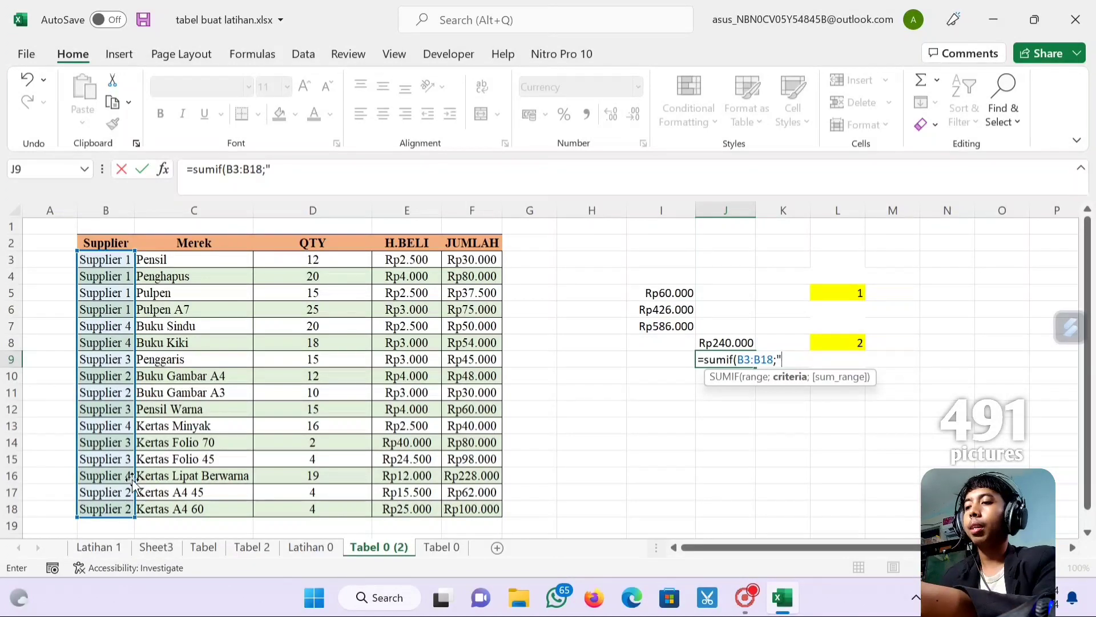
type("\"Sup")
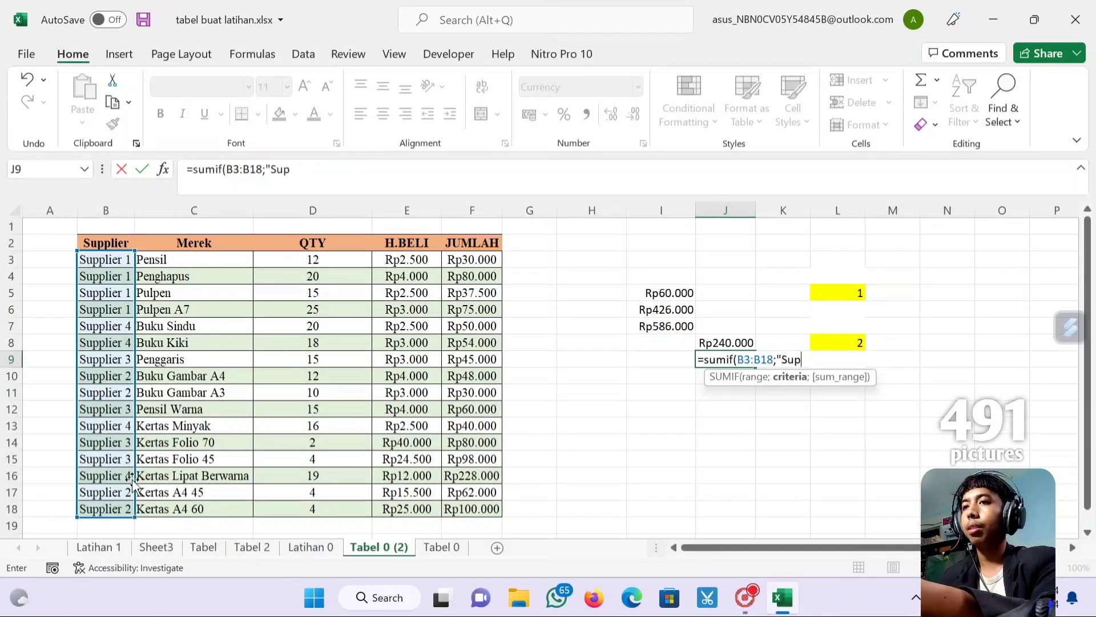
type("plier ")
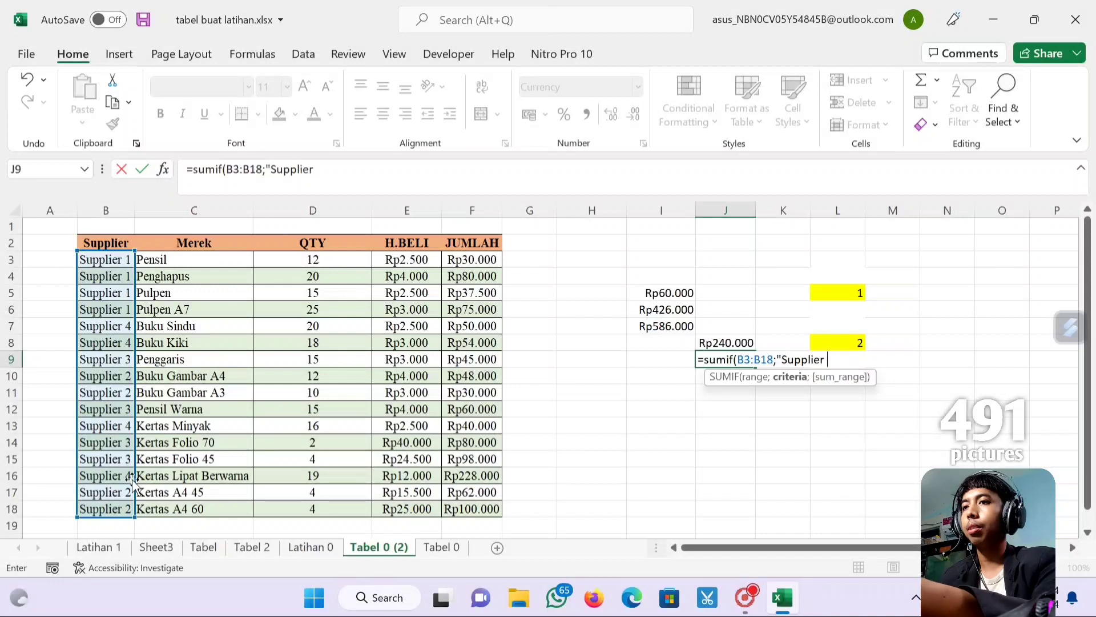
type("3\"")
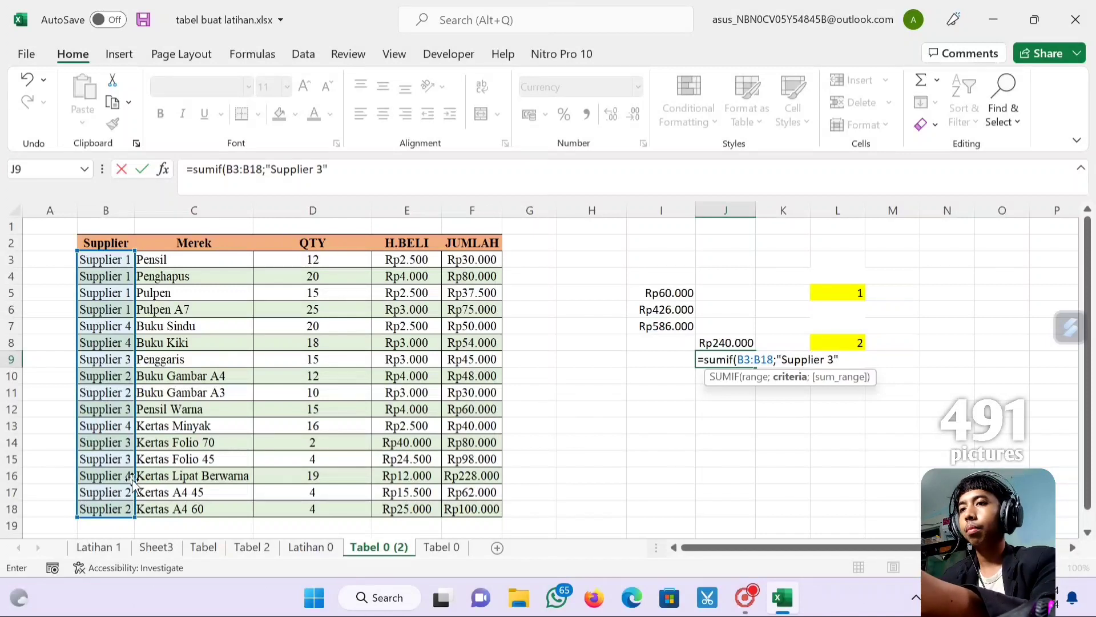
type(";")
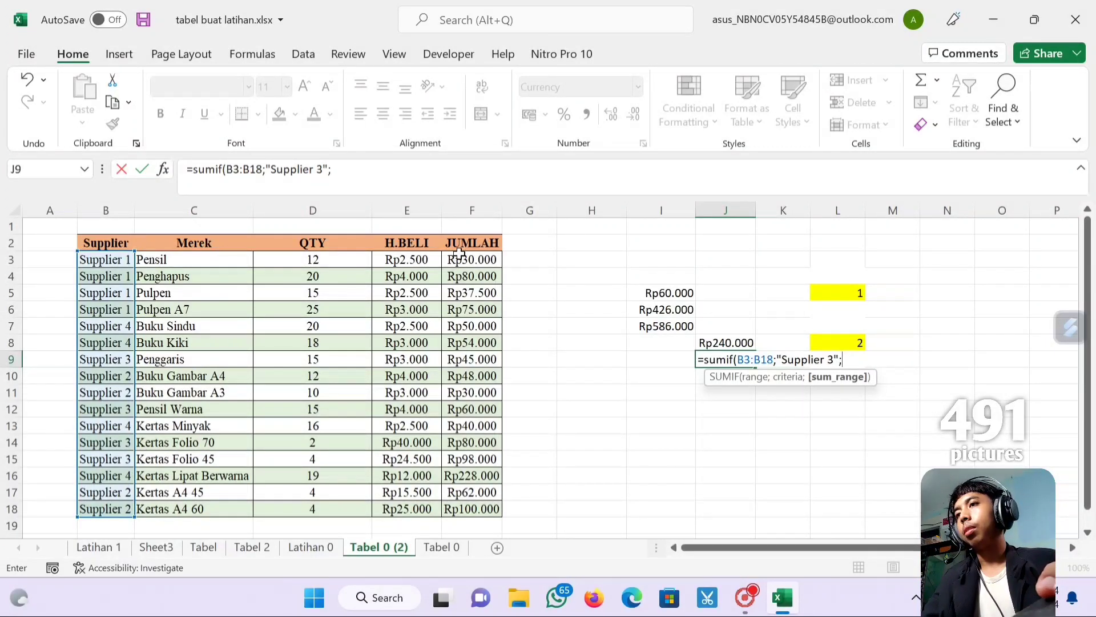
left_click_drag(459, 255, 457, 514)
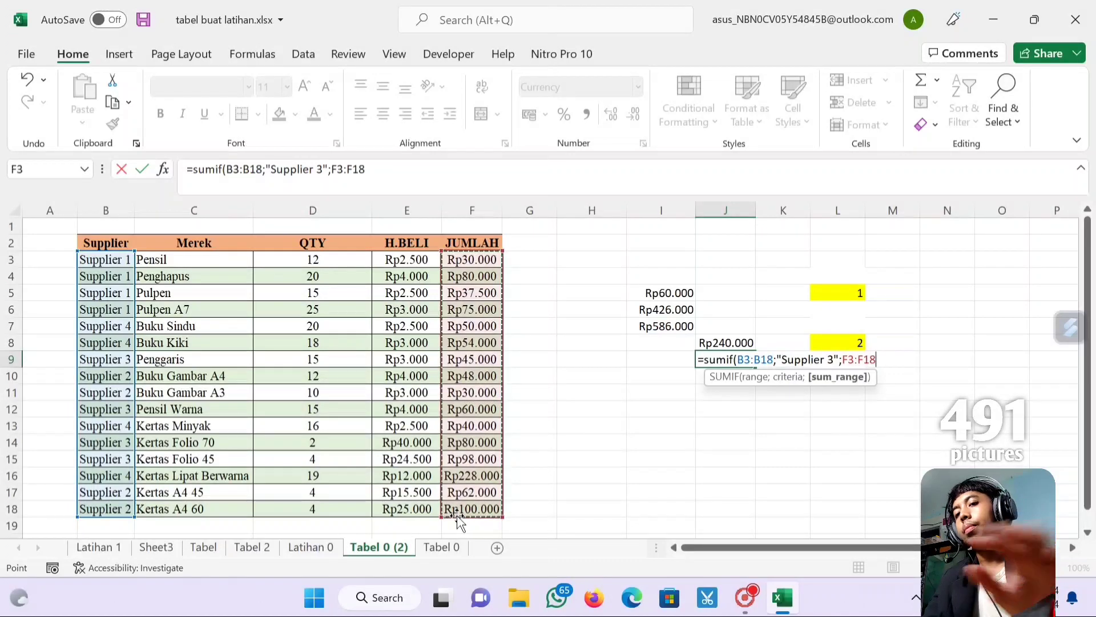
key("Return")
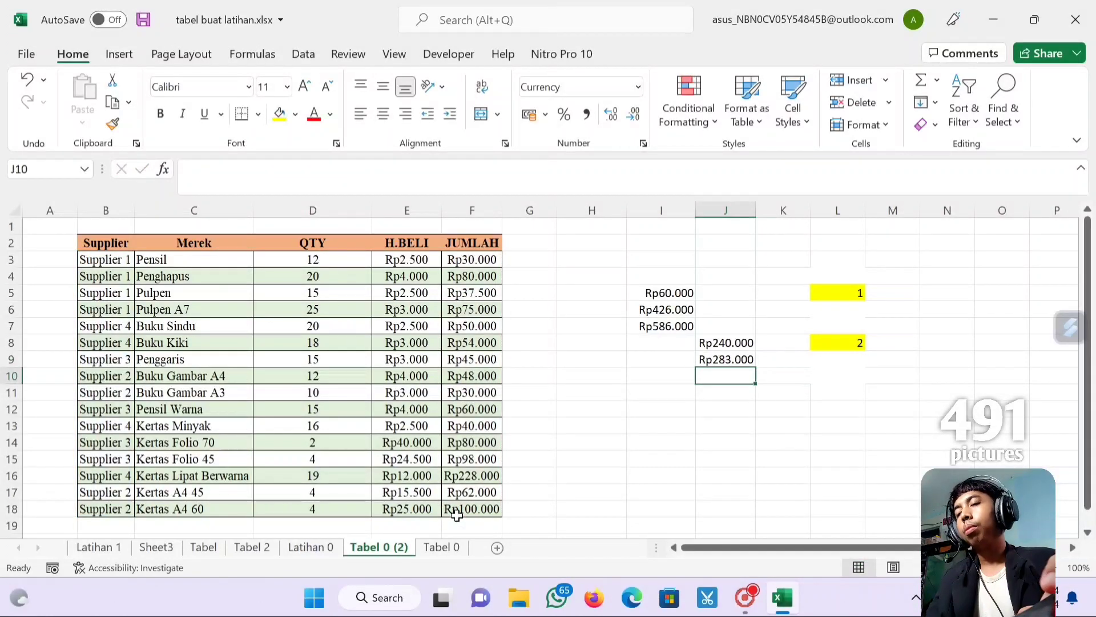
Mark cell L10 with the number 3 on a yellow fill
left_click(718, 361)
left_click(837, 376)
type("3")
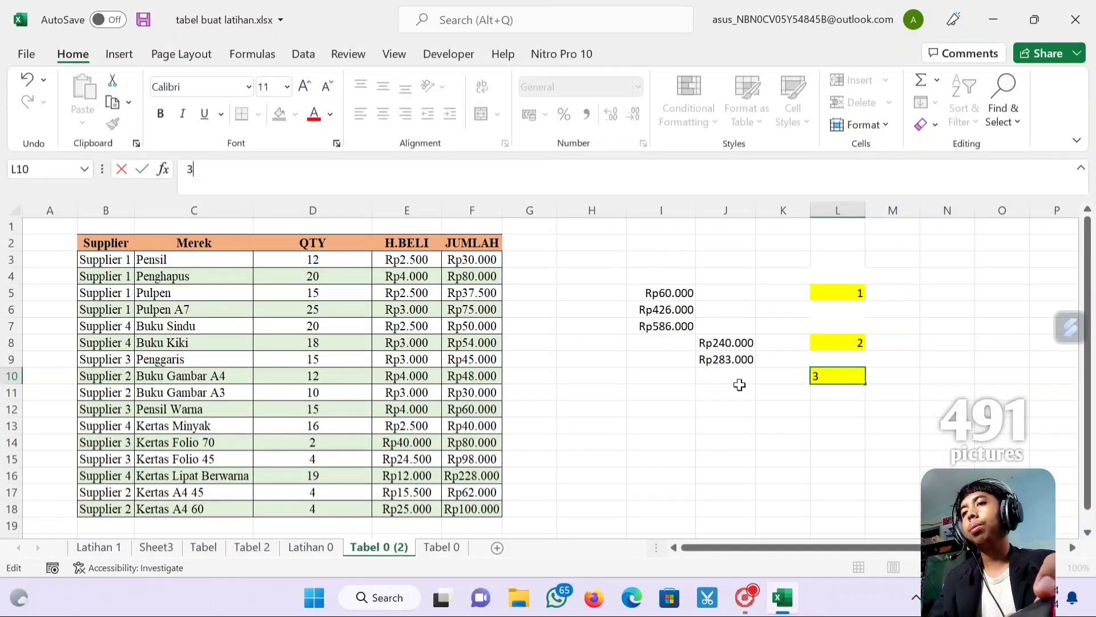
left_click(763, 376)
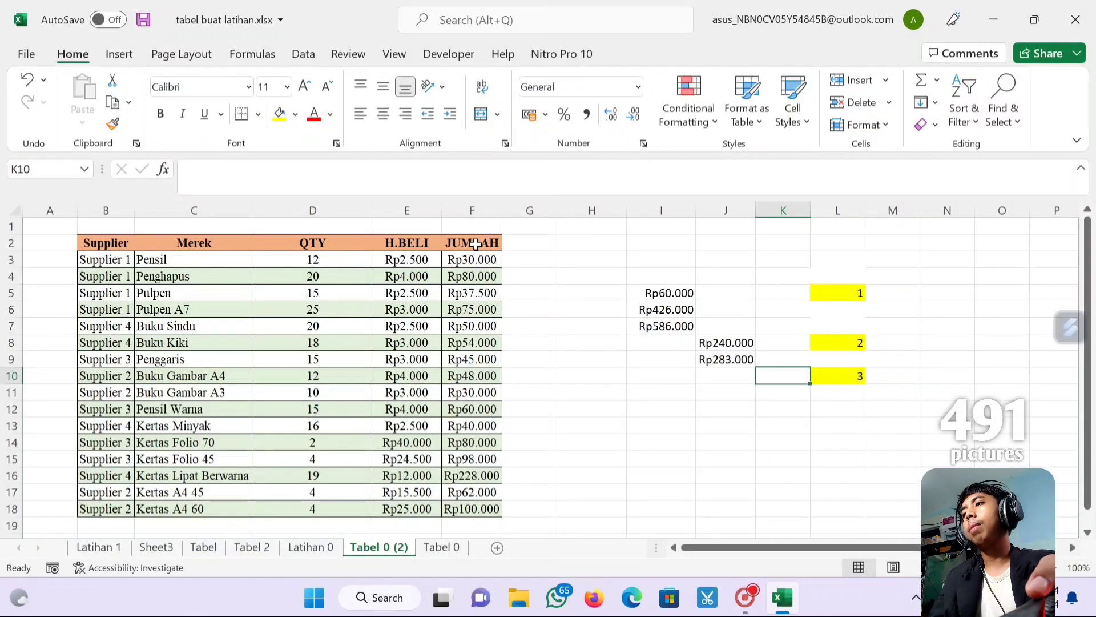
Enter =SUMIF(C3:C18;"Buku*";F3:F18) in cell K10 to total the JUMLAH amounts of items whose Merek starts with Buku
left_click_drag(482, 261, 481, 509)
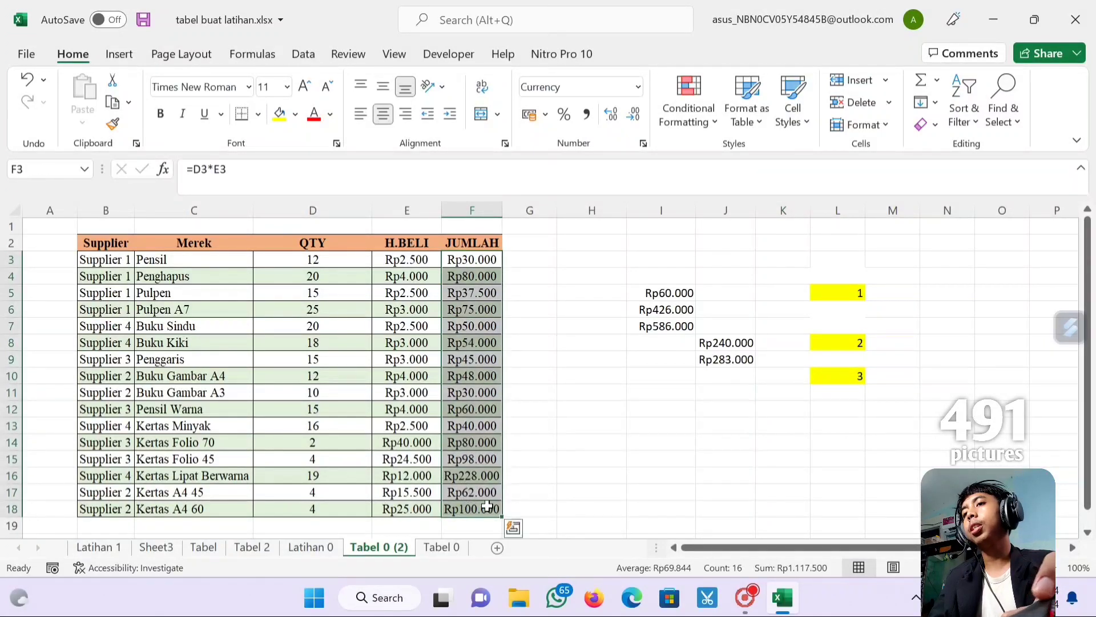
left_click(786, 379)
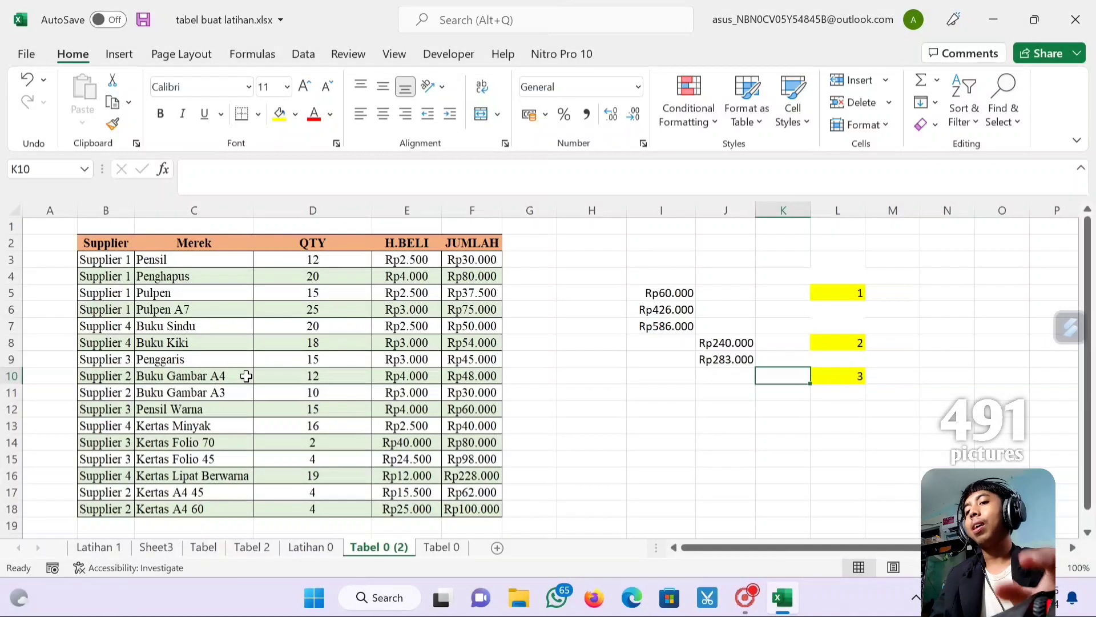
type("=sum")
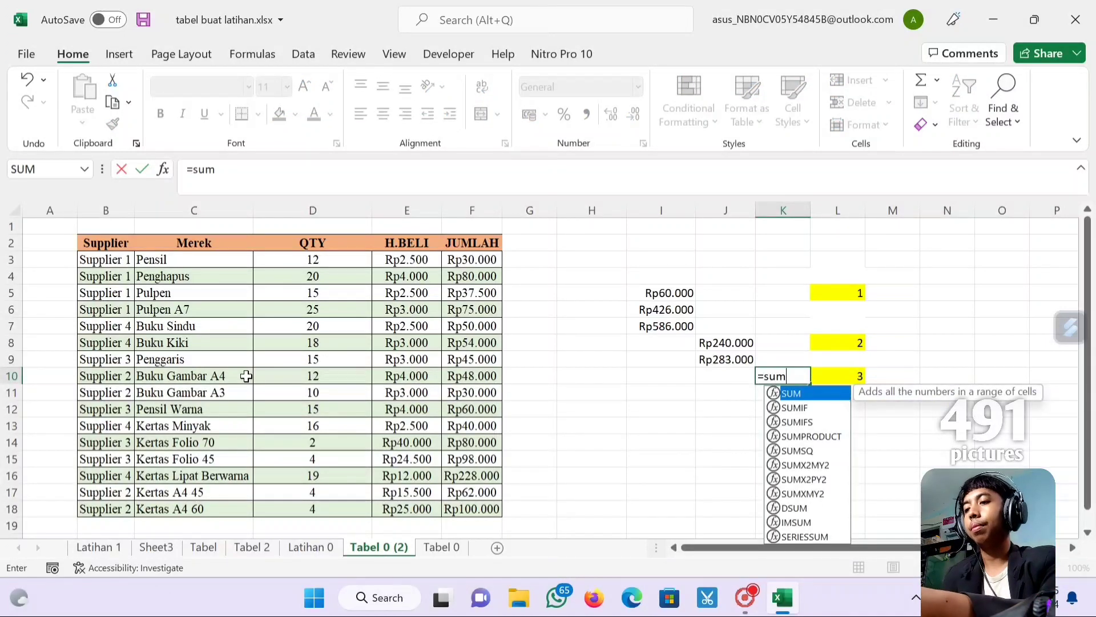
type("if(")
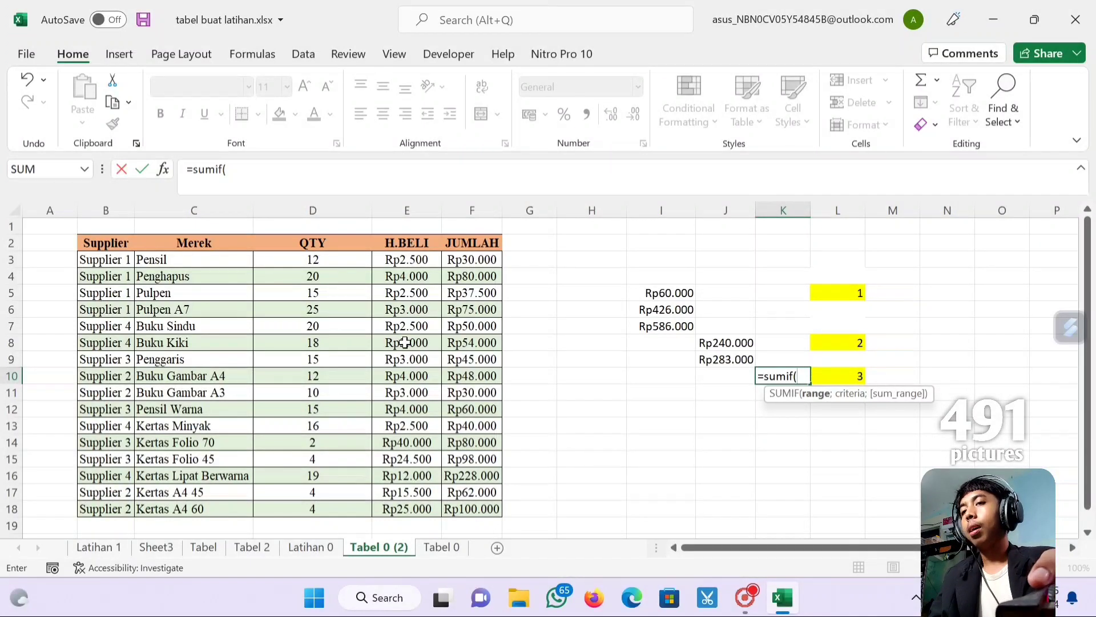
left_click_drag(234, 258, 214, 510)
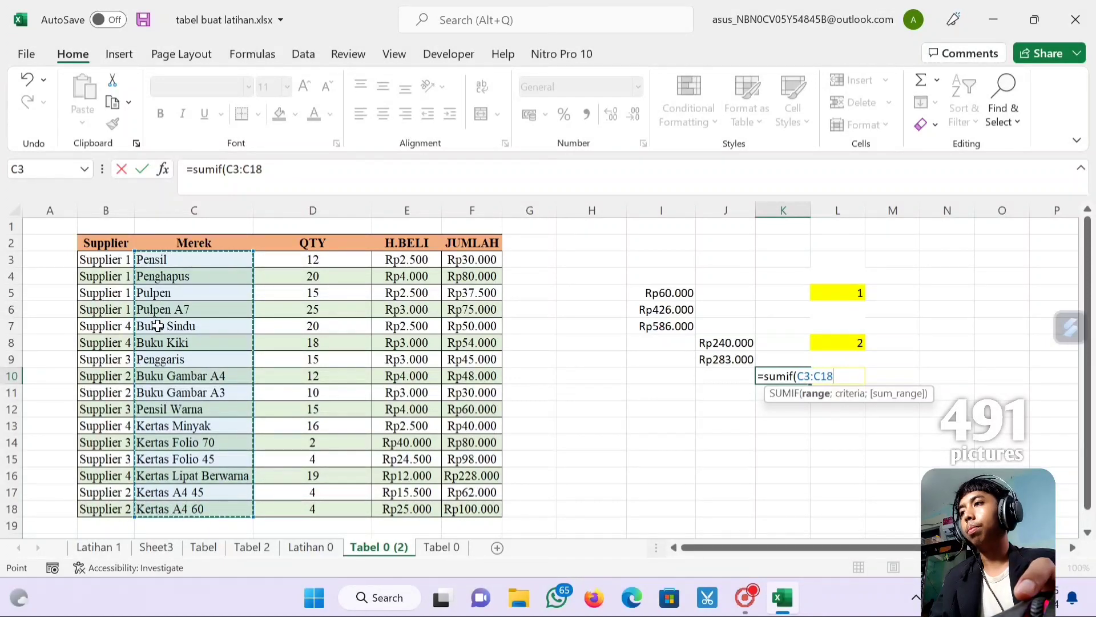
type(";\"")
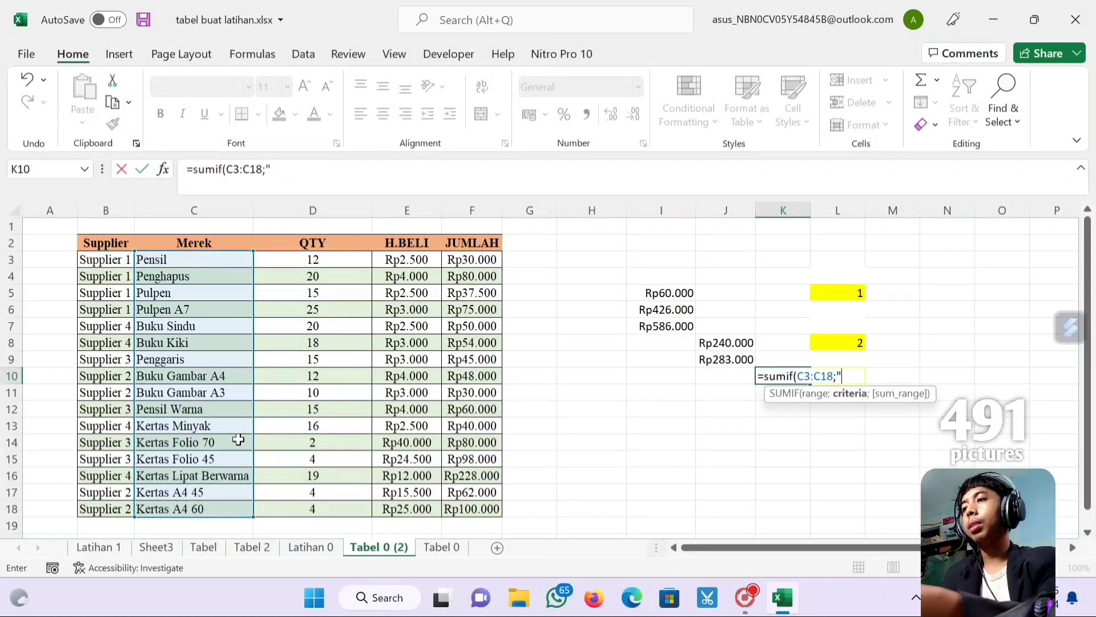
type("Buku")
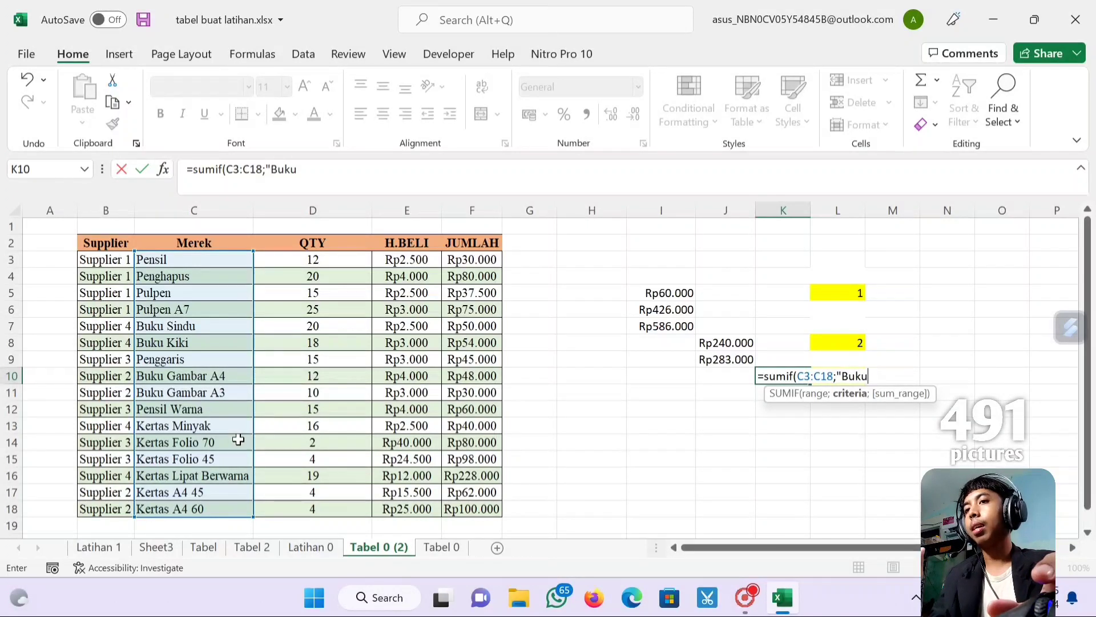
type("*")
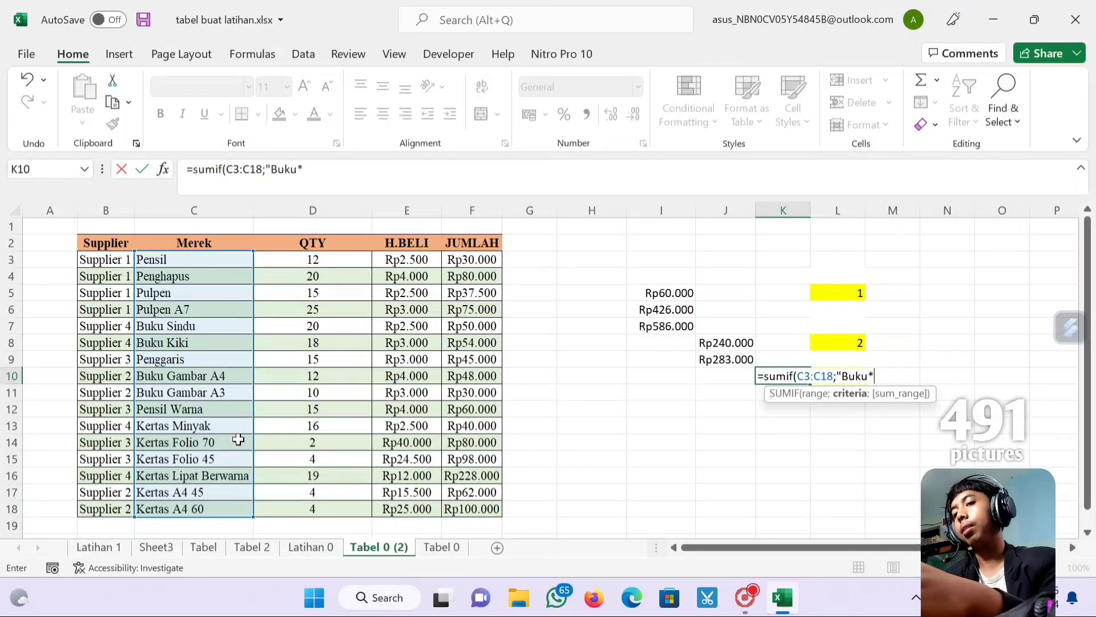
type("\"")
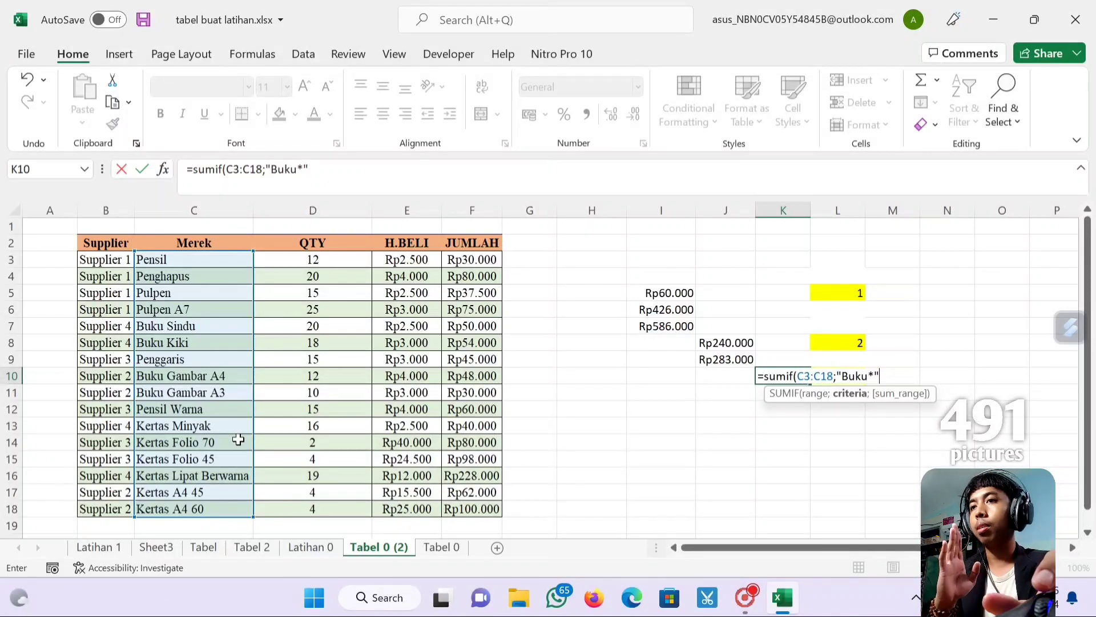
type(";")
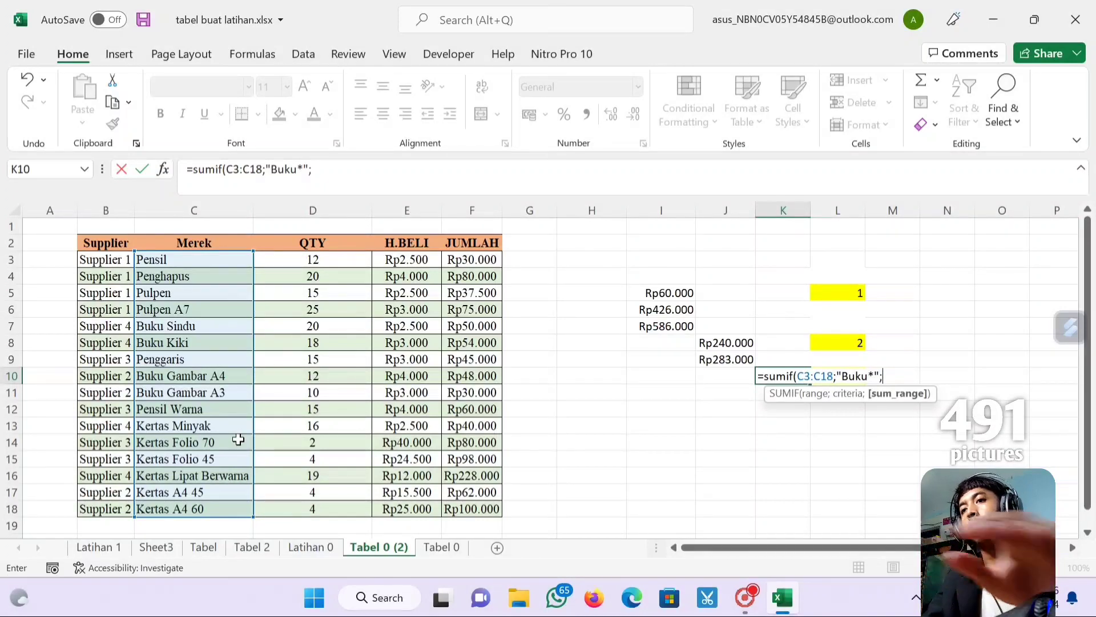
left_click_drag(492, 261, 475, 505)
key("Return")
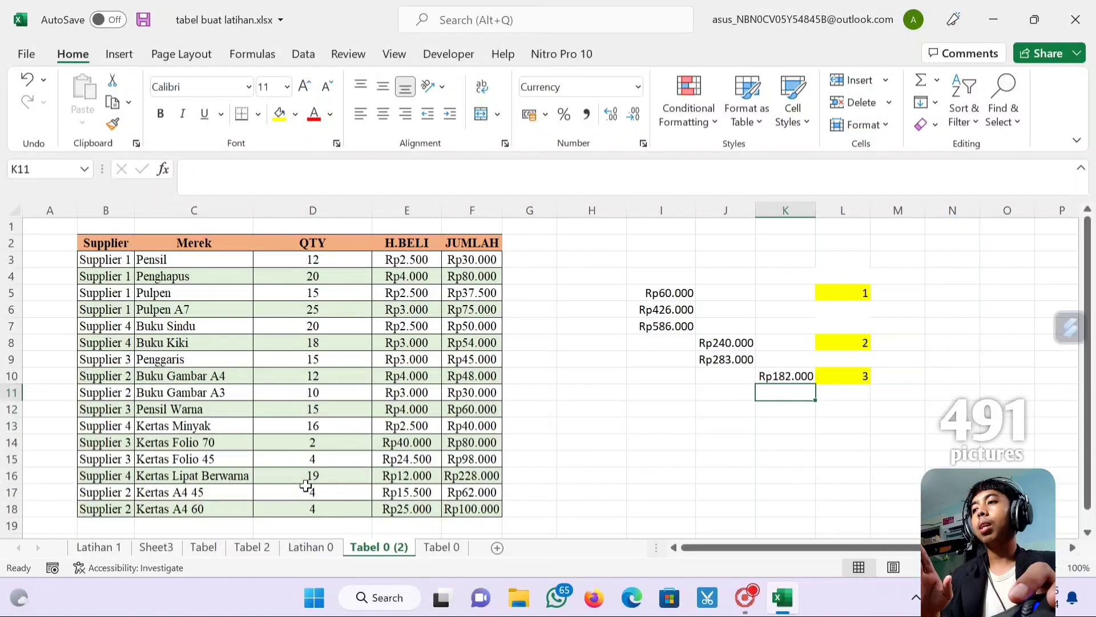
Enter =SUMIF(C3:C18;"*Folio*";F3:F18) in cell K11 to total the JUMLAH amounts of items whose Merek contains Folio
left_click_drag(206, 443, 204, 460)
left_click(196, 444)
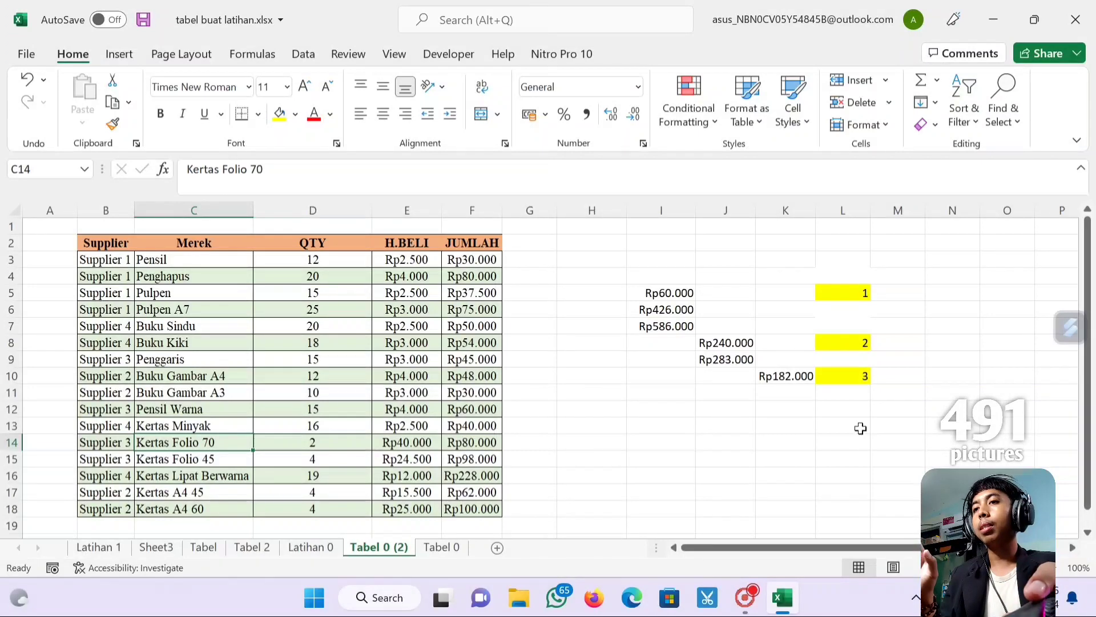
left_click(784, 393)
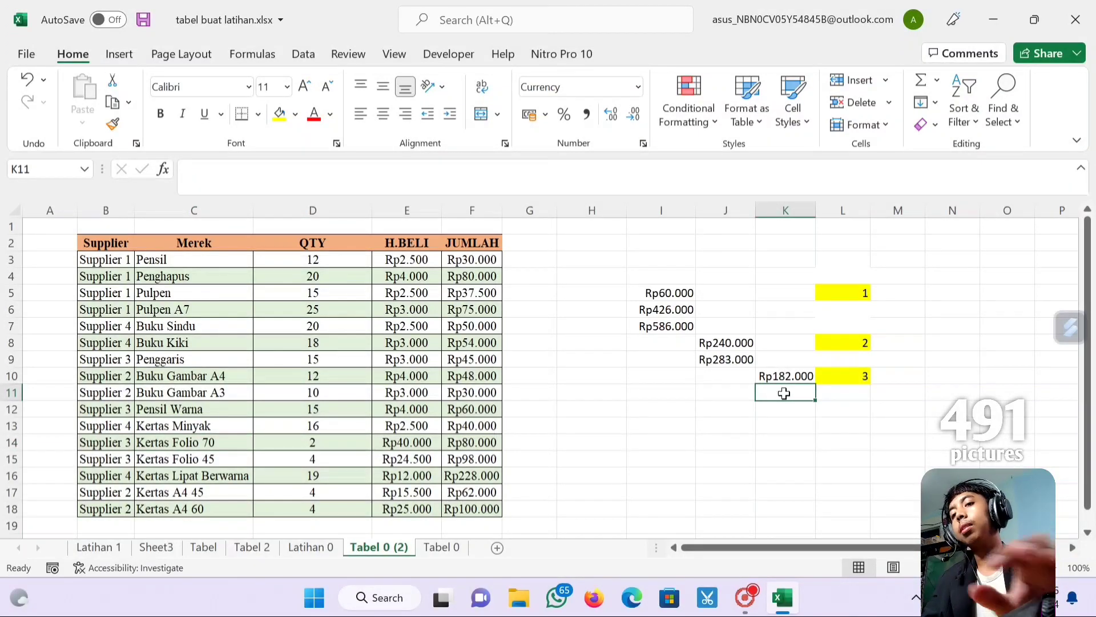
type("=sum")
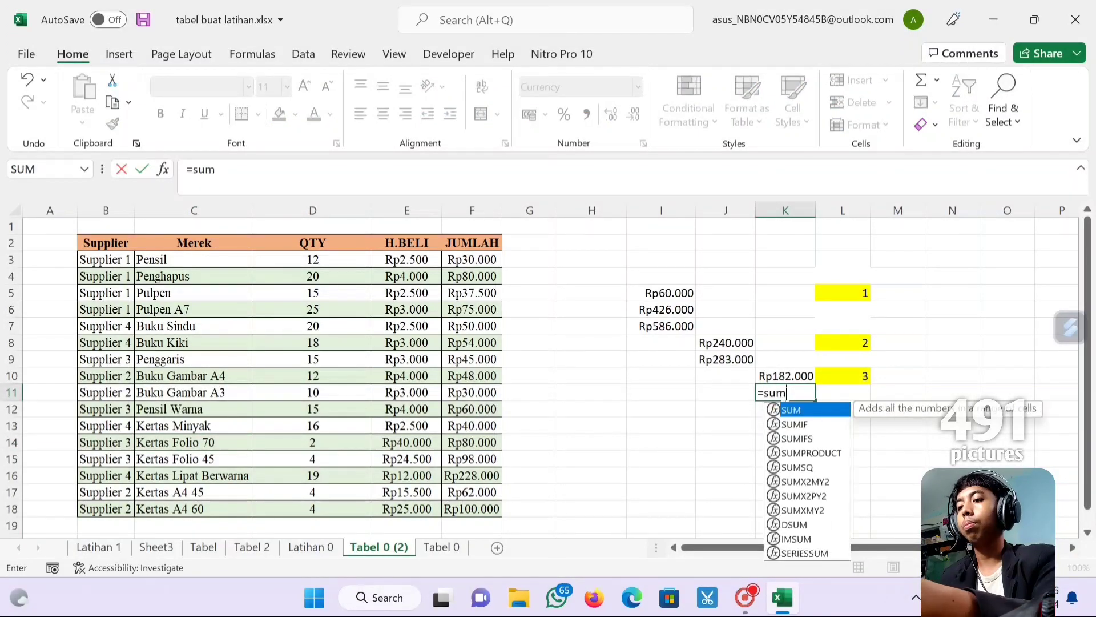
type("if(")
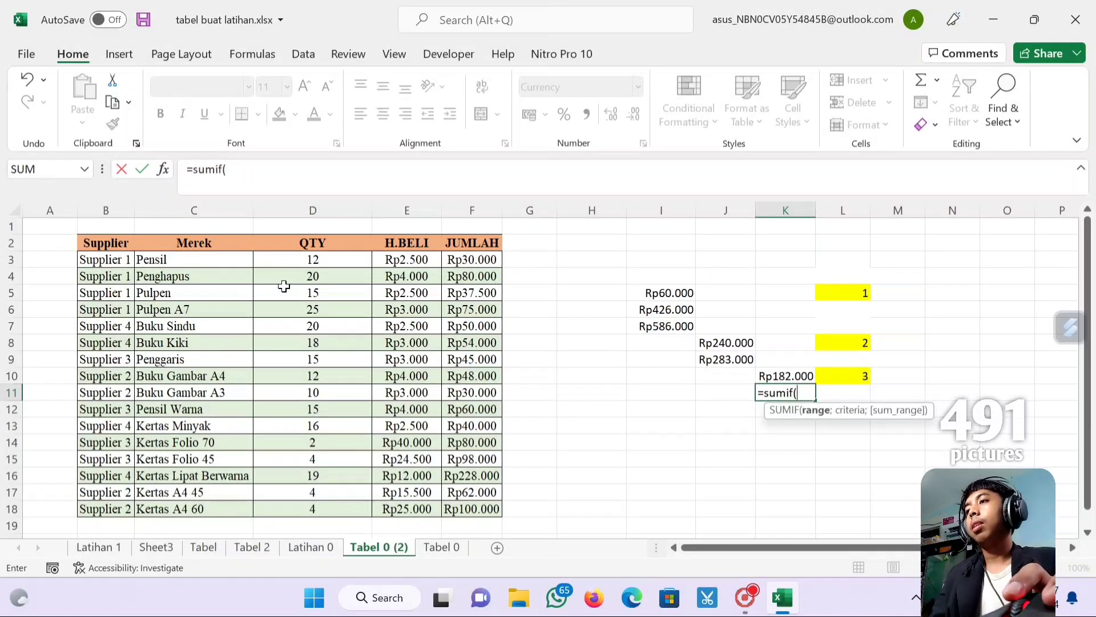
left_click_drag(236, 261, 191, 513)
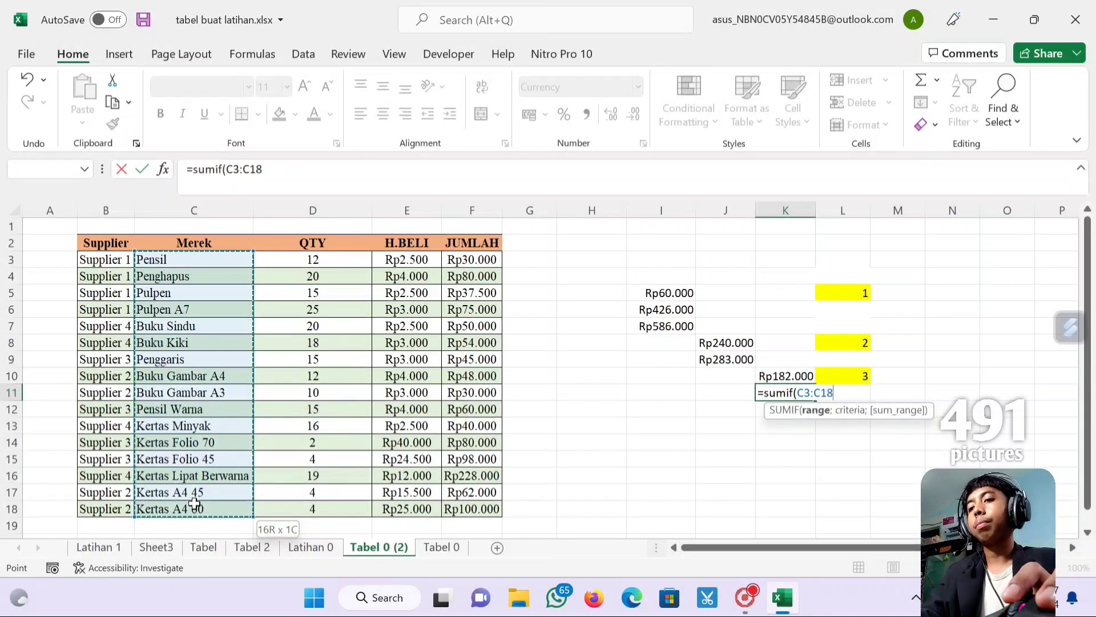
type(";")
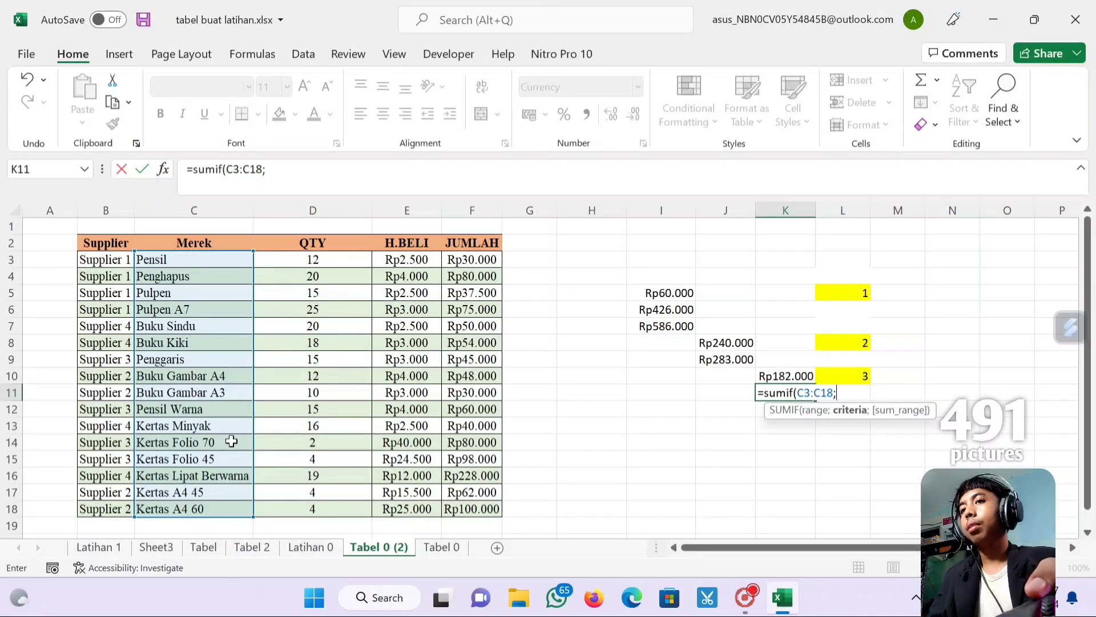
type("\"*")
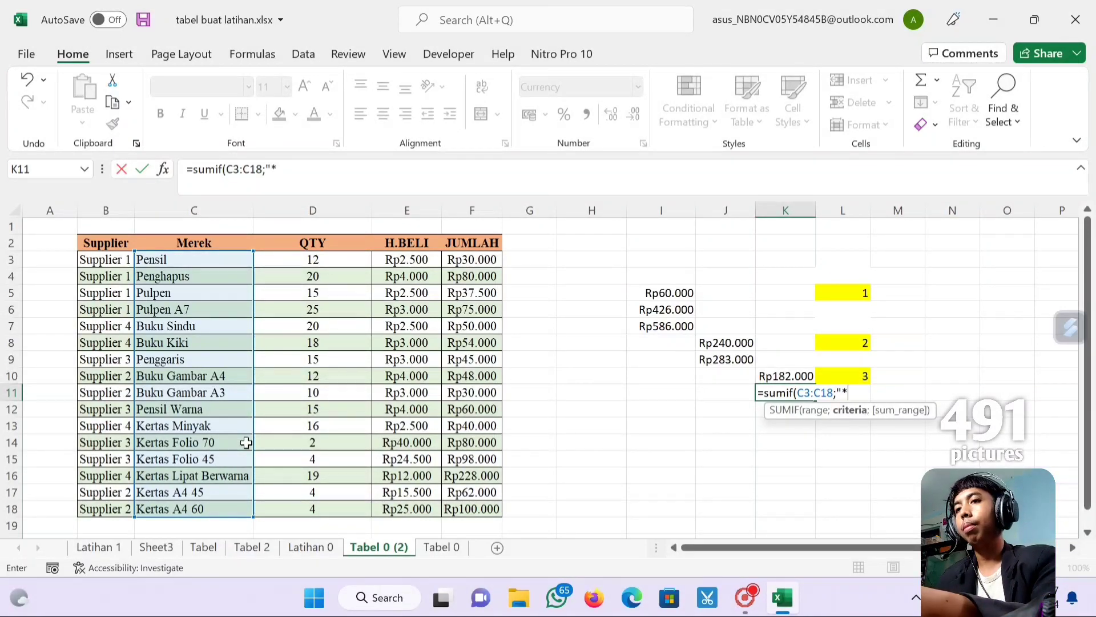
type("Folio")
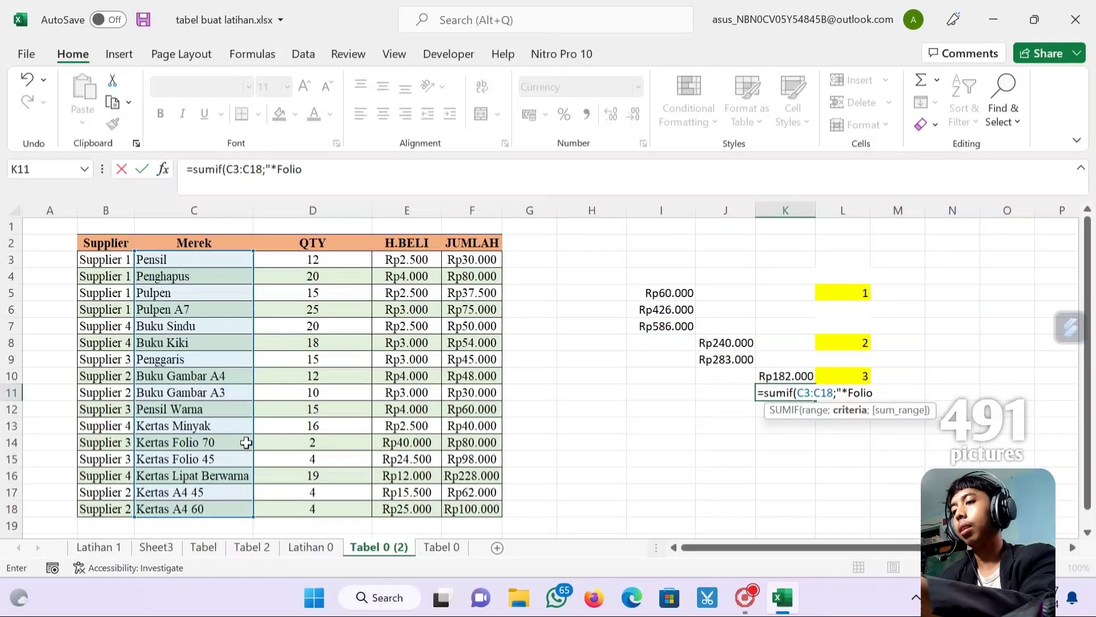
type("*")
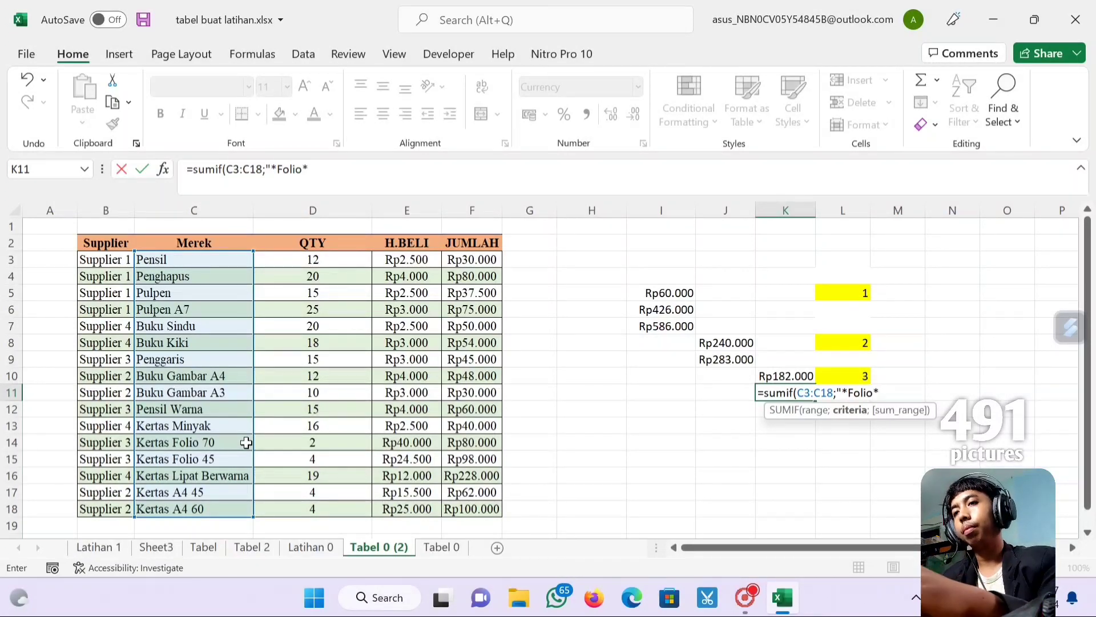
type("\"")
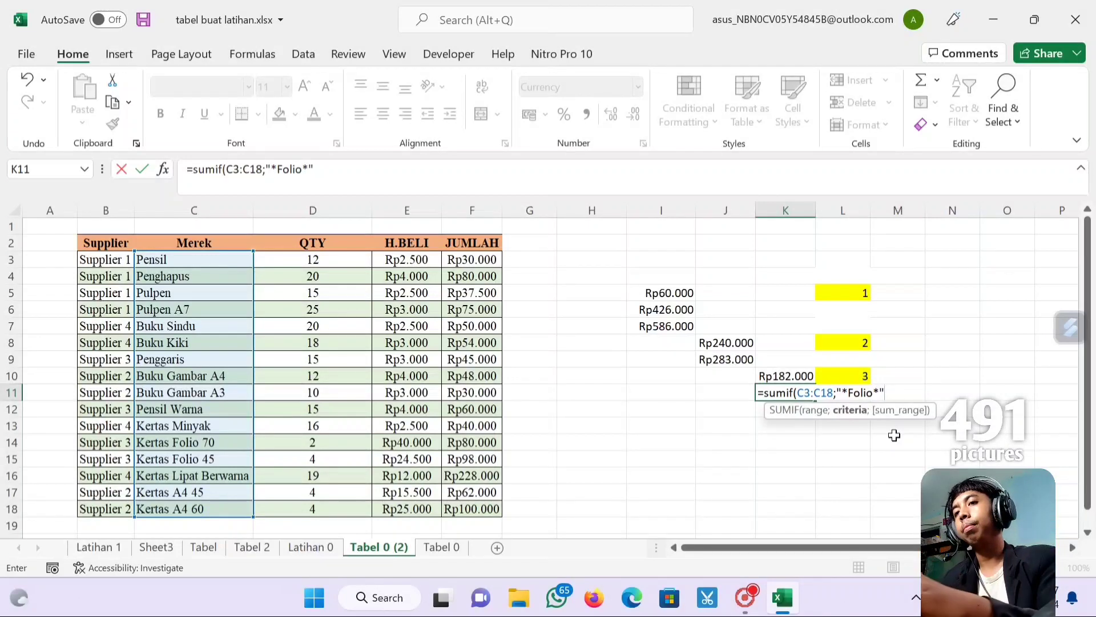
type(";")
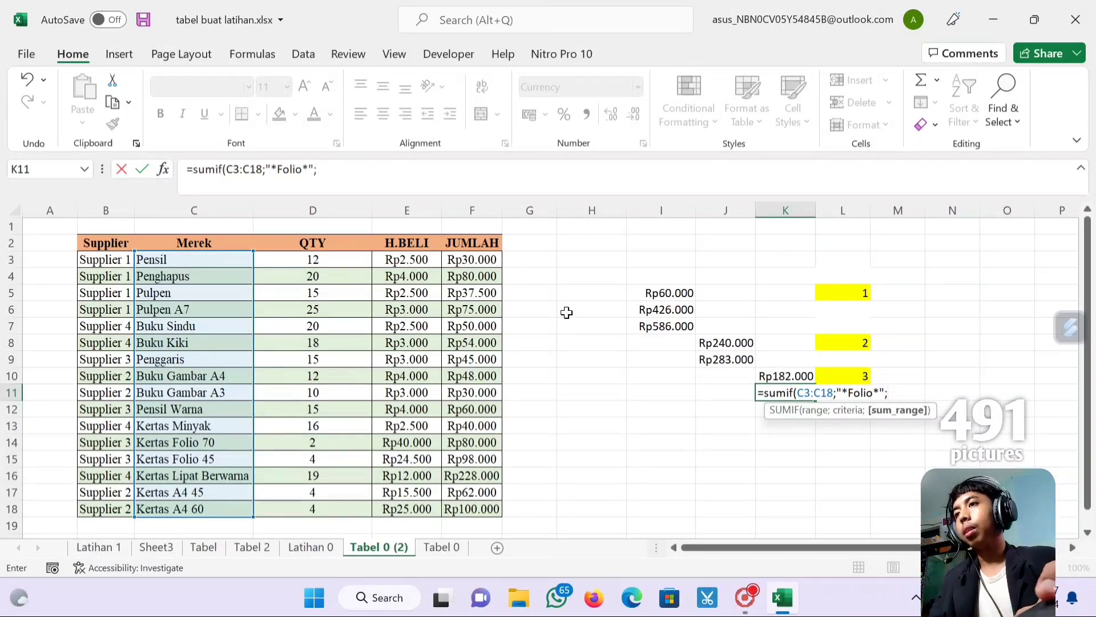
left_click_drag(491, 261, 494, 510)
key("Return")
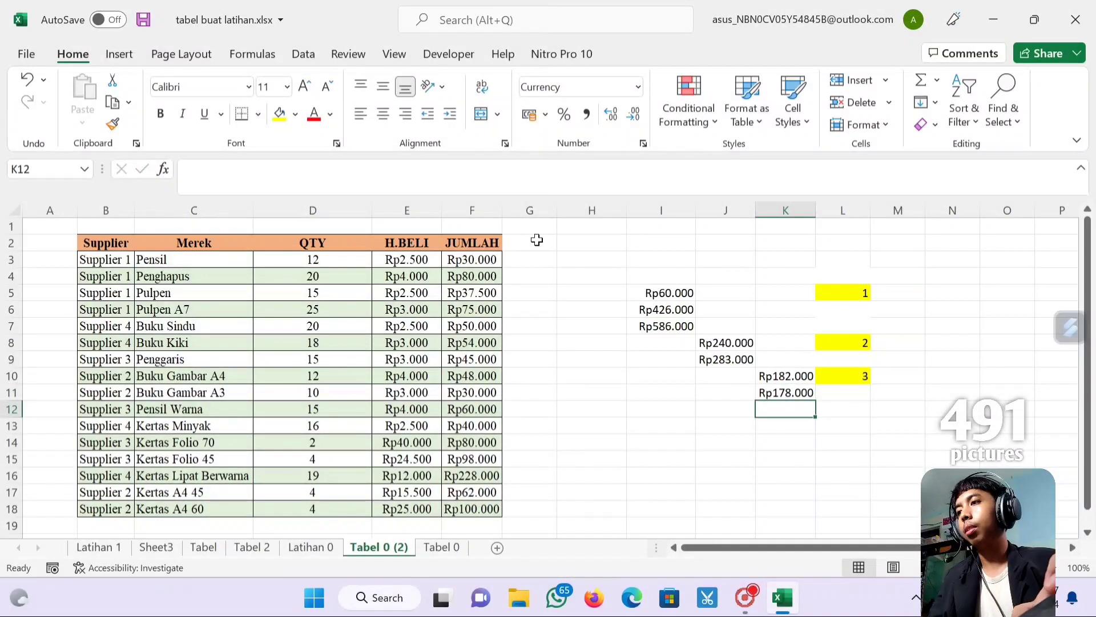
left_click(809, 395)
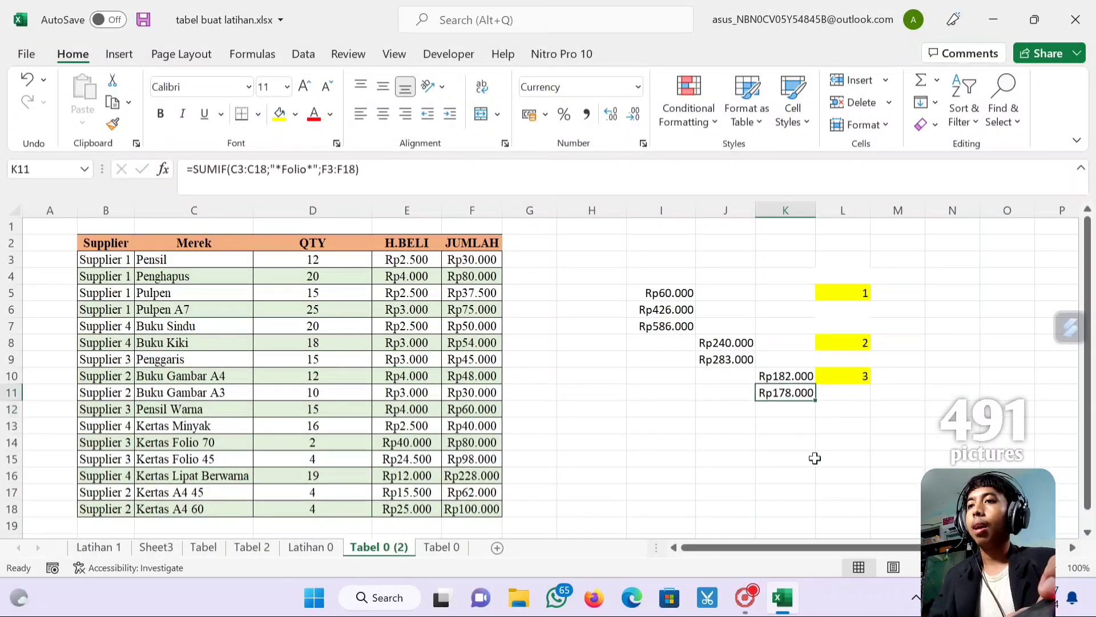
Enter =SUMIF(C3:C18;"*A4 60*";F3:F18) in cell K12 to total the JUMLAH amounts of items whose Merek contains A4 60
left_click(802, 413)
type("=")
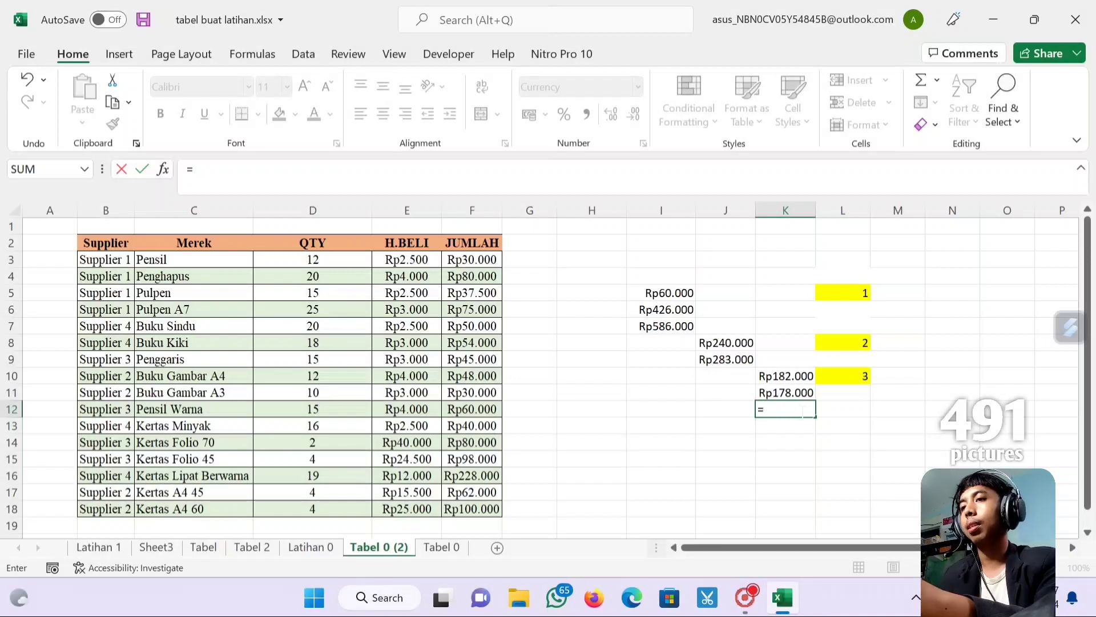
type("sumif(")
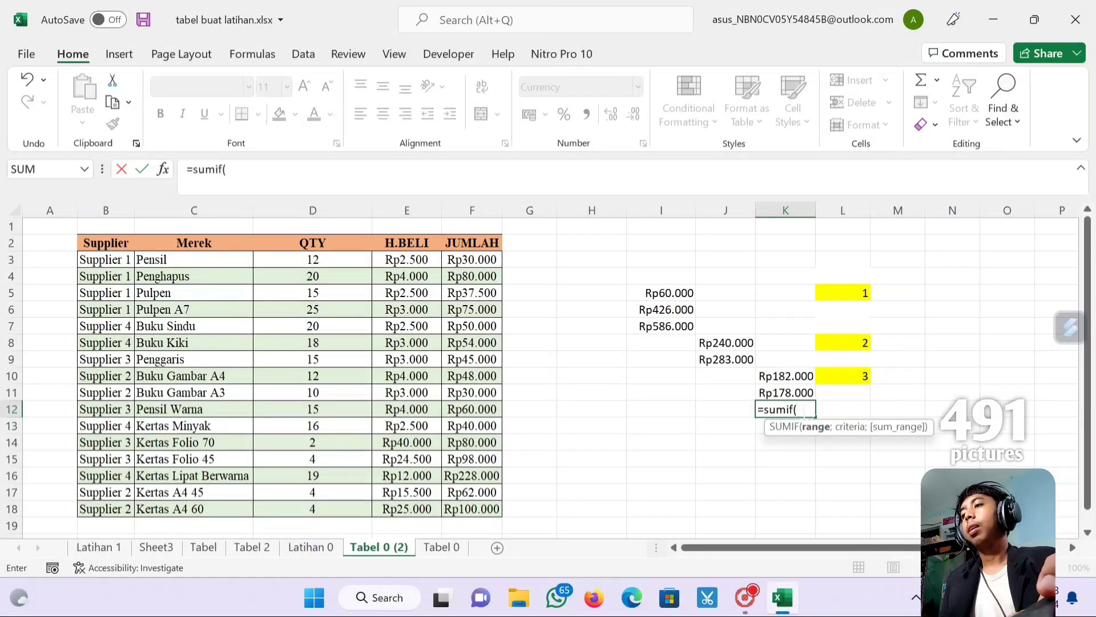
left_click_drag(213, 262, 209, 509)
type(";\"")
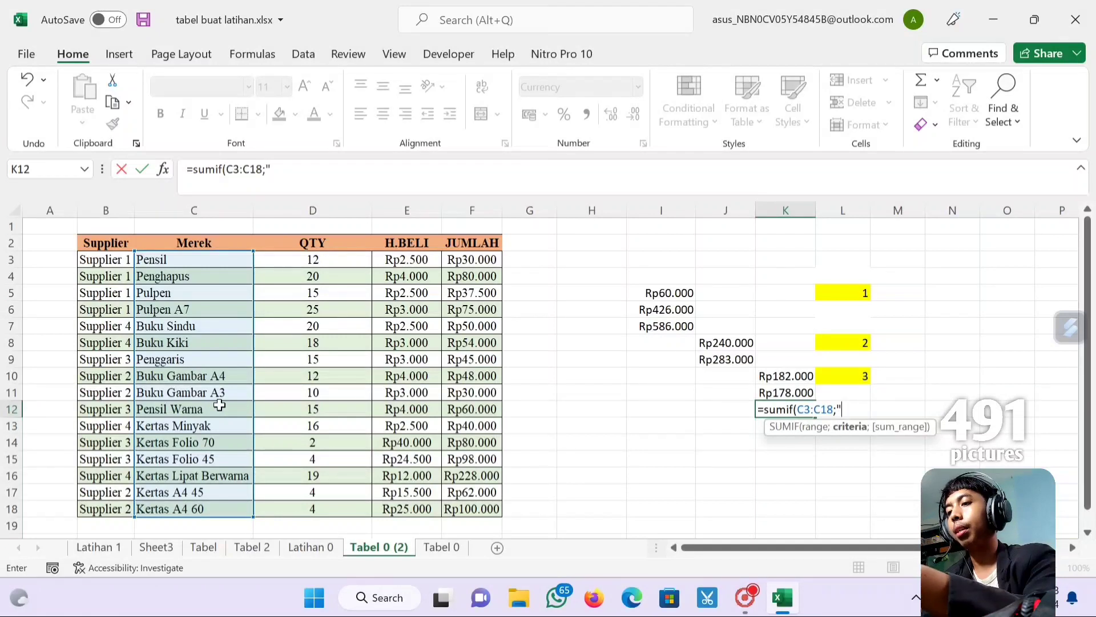
type("*A$")
key("BackSpace")
type("4")
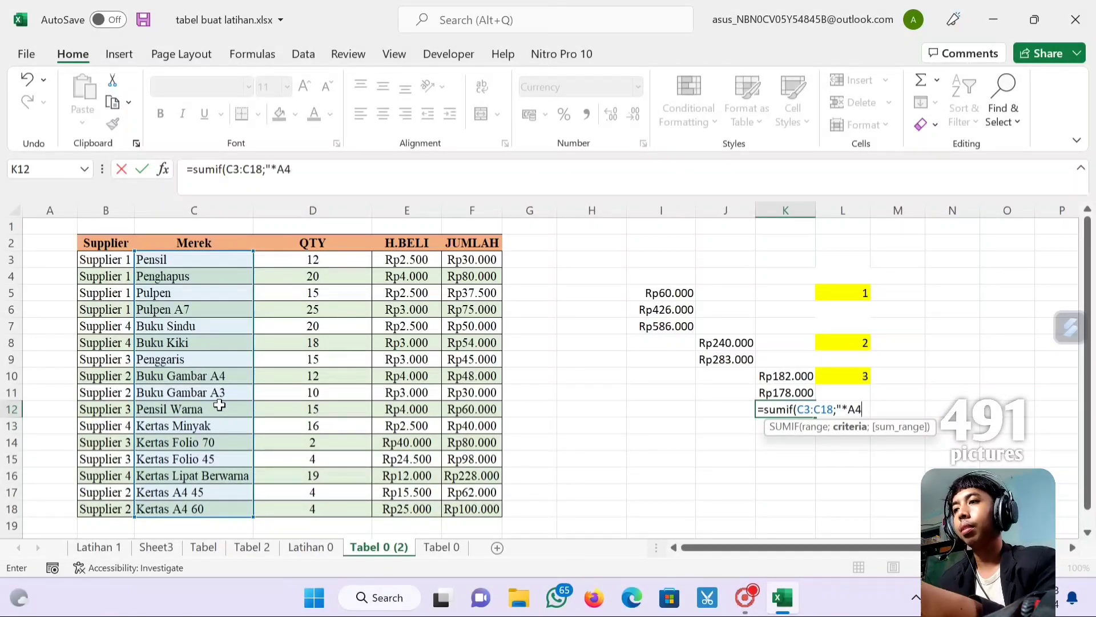
type(" 60")
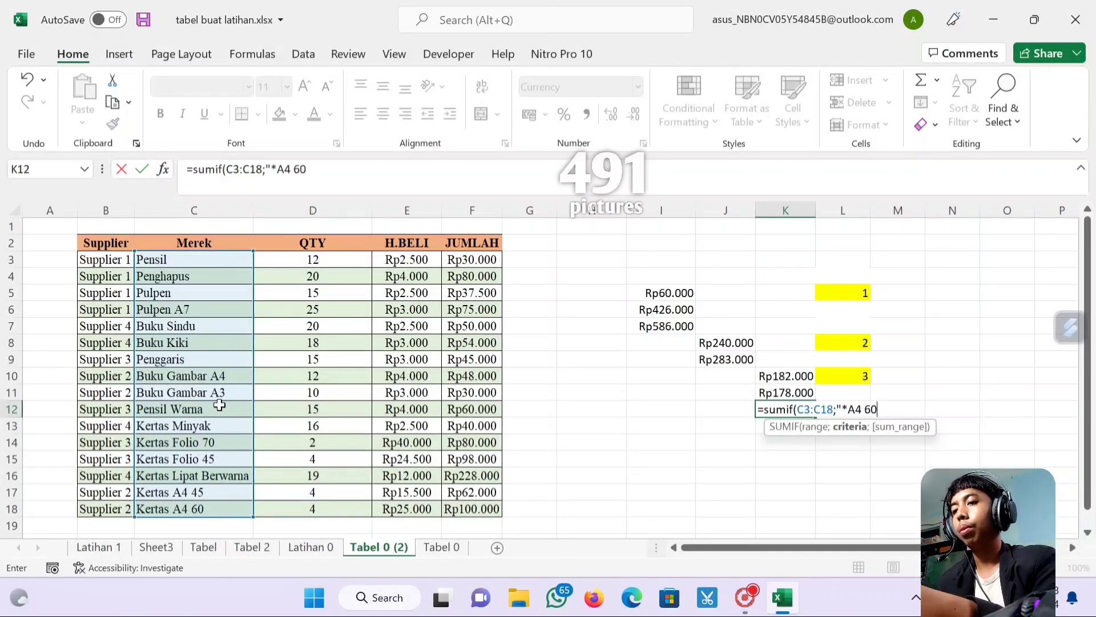
type("*")
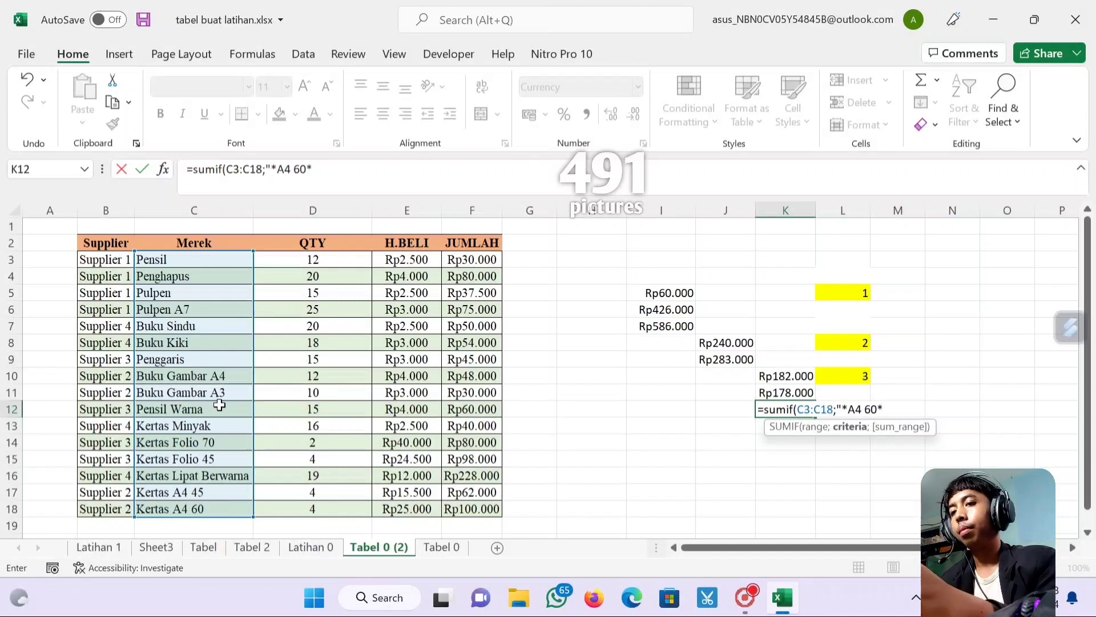
type("\"")
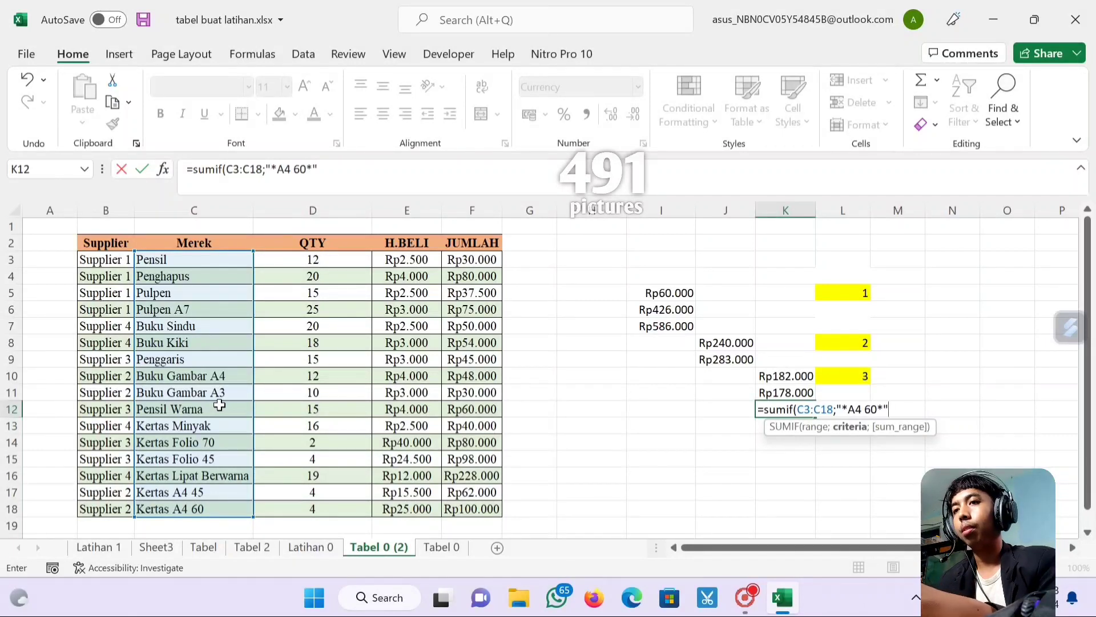
type(";")
left_click_drag(477, 262, 462, 513)
key("Return")
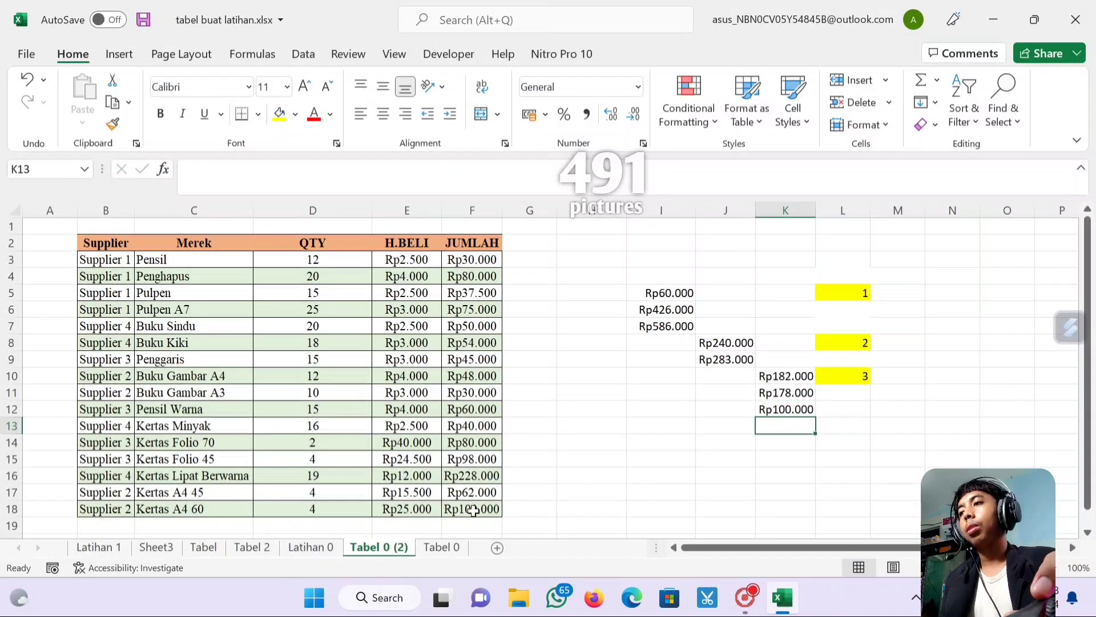
key("Up")
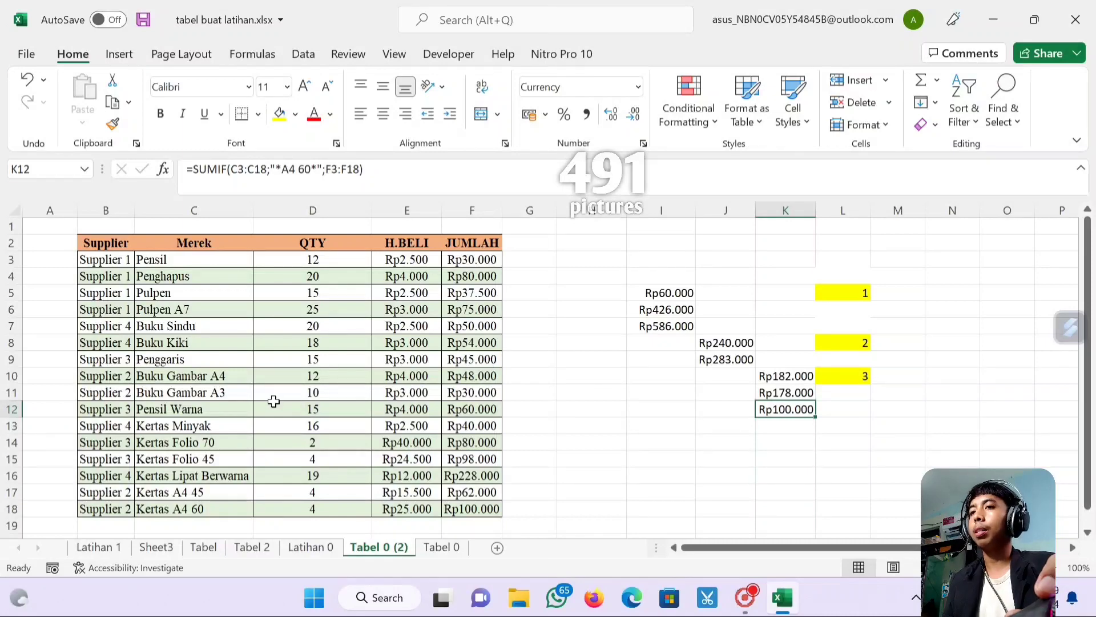
Enter =SUMIF(C3:C18;"*Gambar???";F3:F18) in cell K13 and format the result as Rupiah currency without decimals
left_click(794, 428)
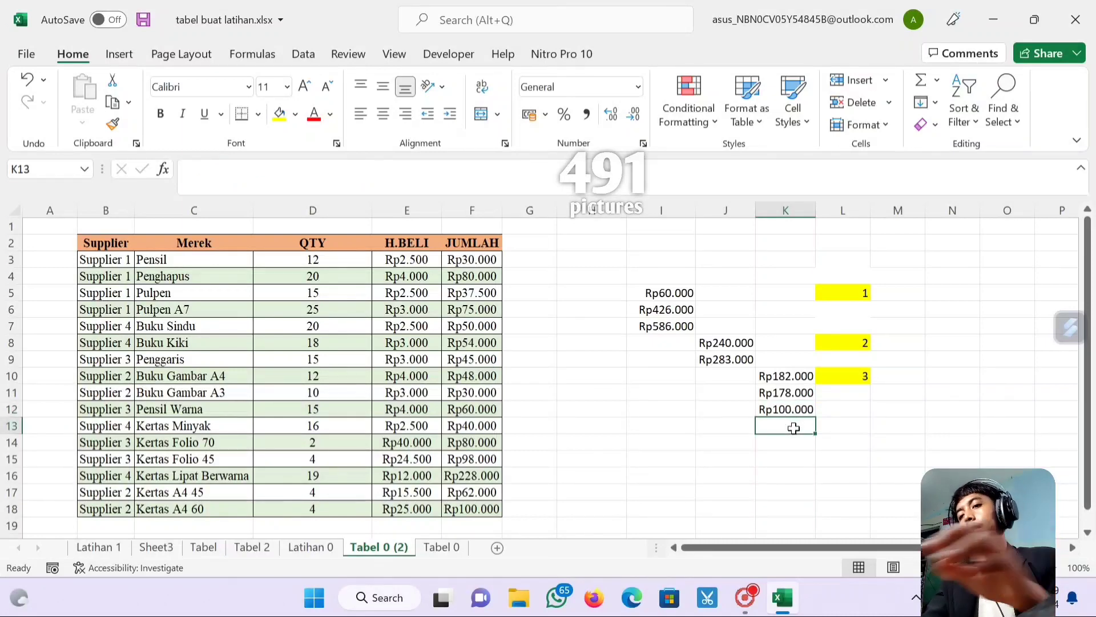
type("=sum")
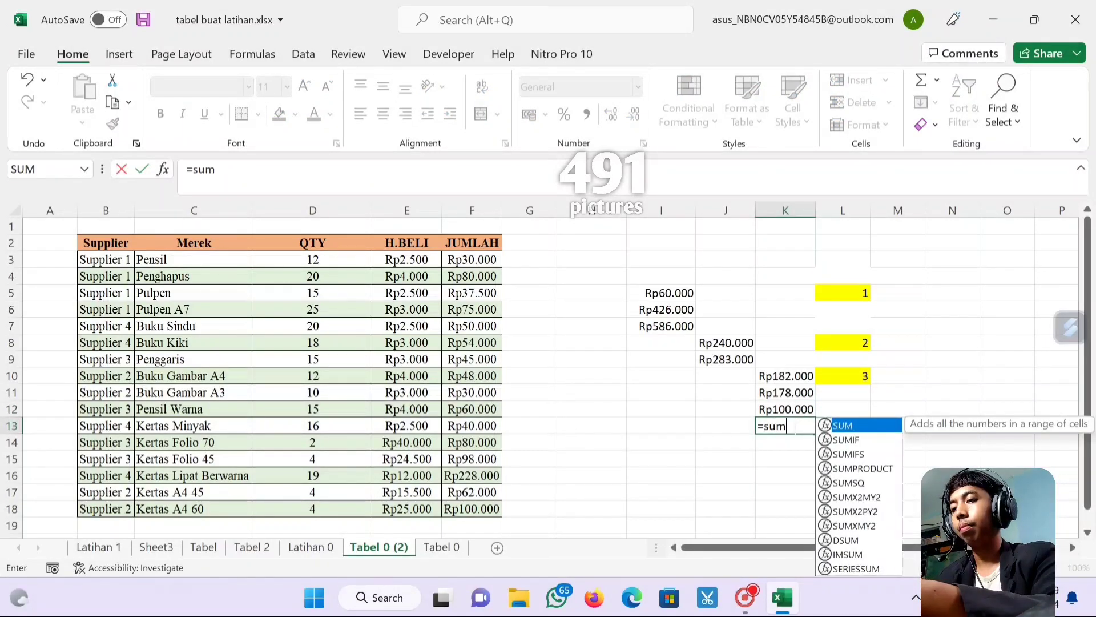
type("if(")
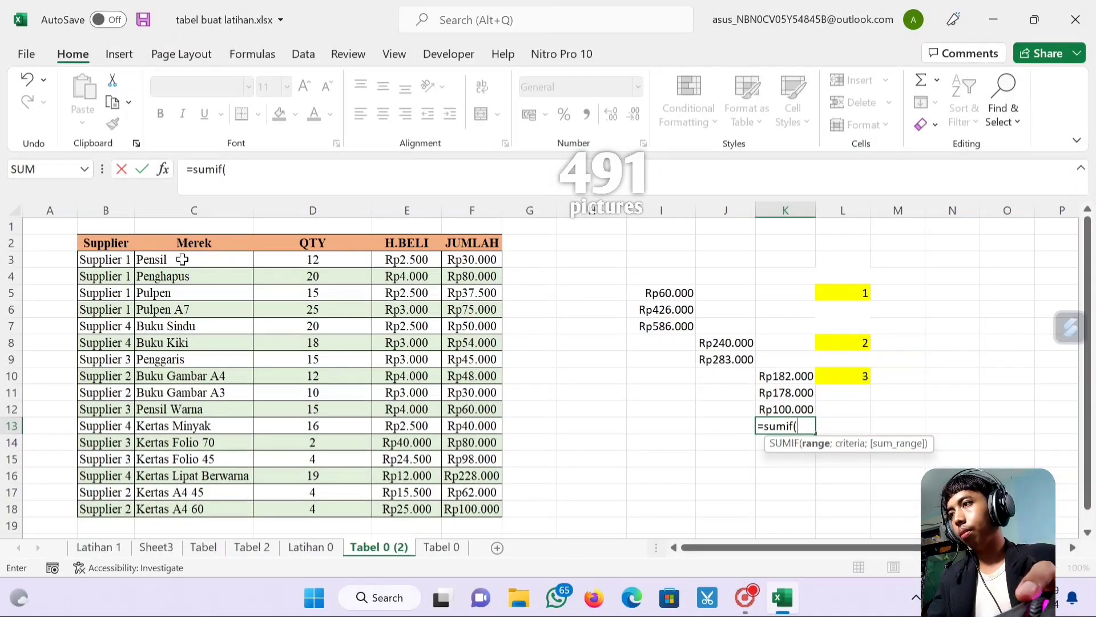
left_click_drag(182, 259, 201, 511)
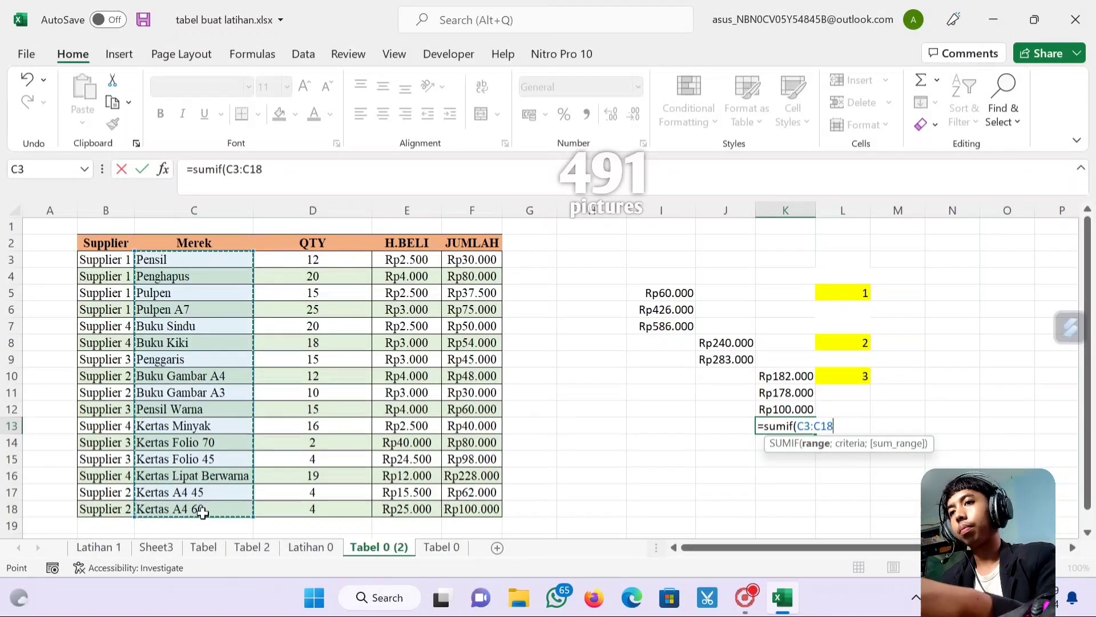
type(";")
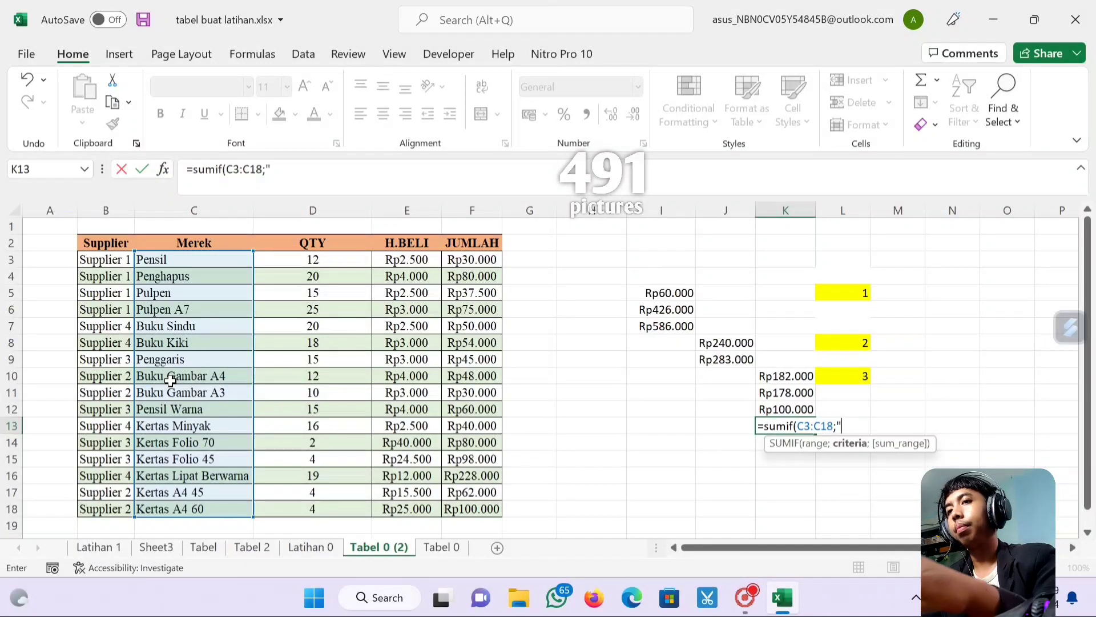
type("\"Ga")
key("BackSpace")
key("BackSpace")
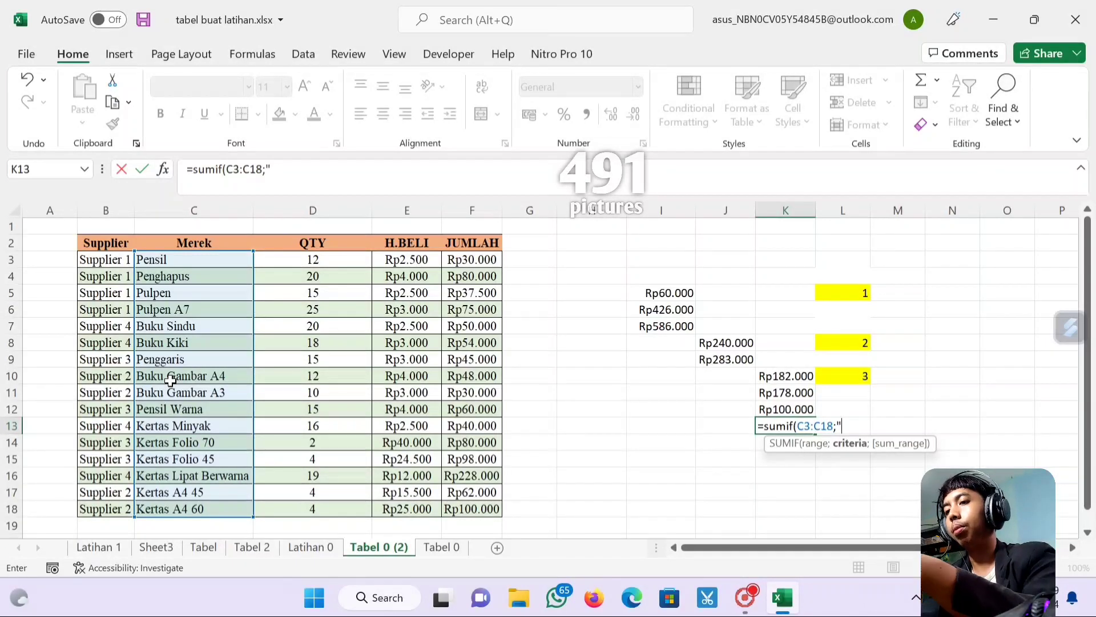
type("*Gambar???")
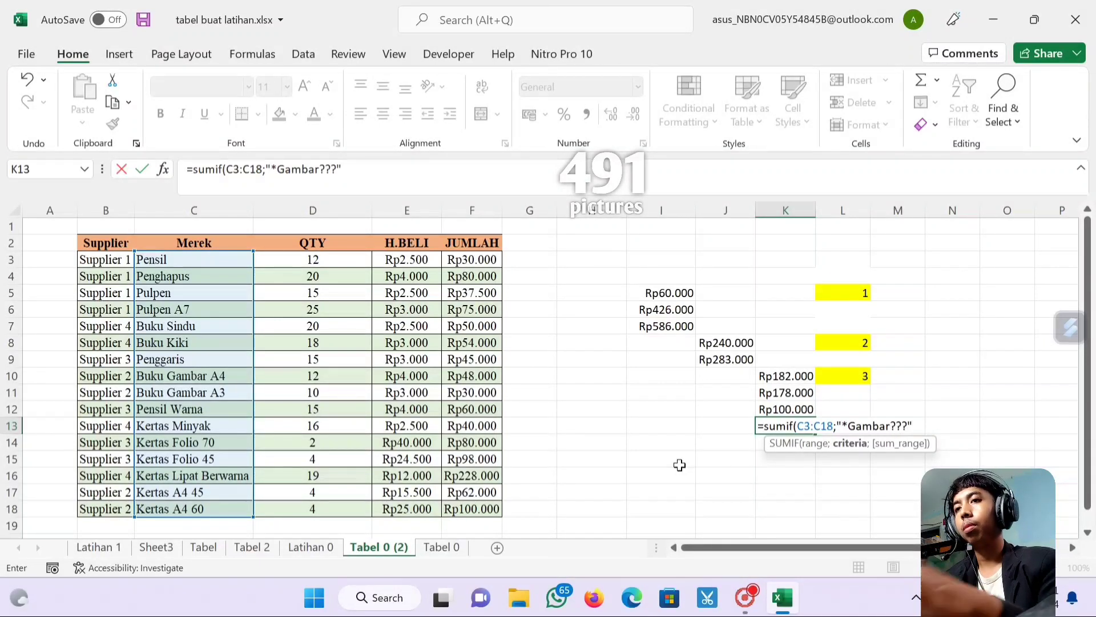
type(";")
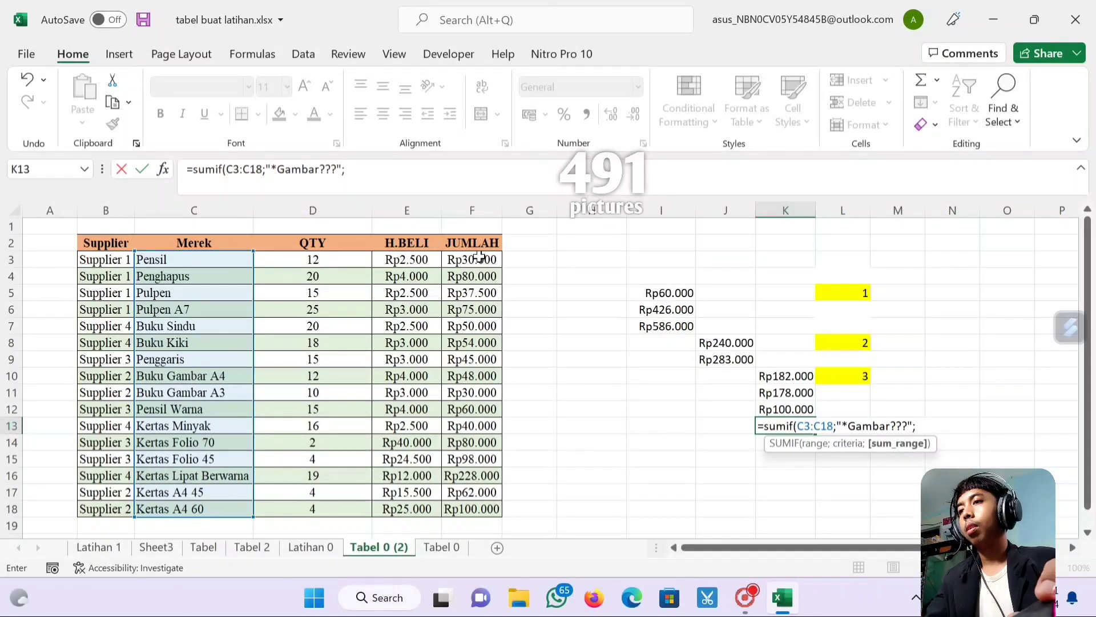
left_click_drag(479, 258, 477, 508)
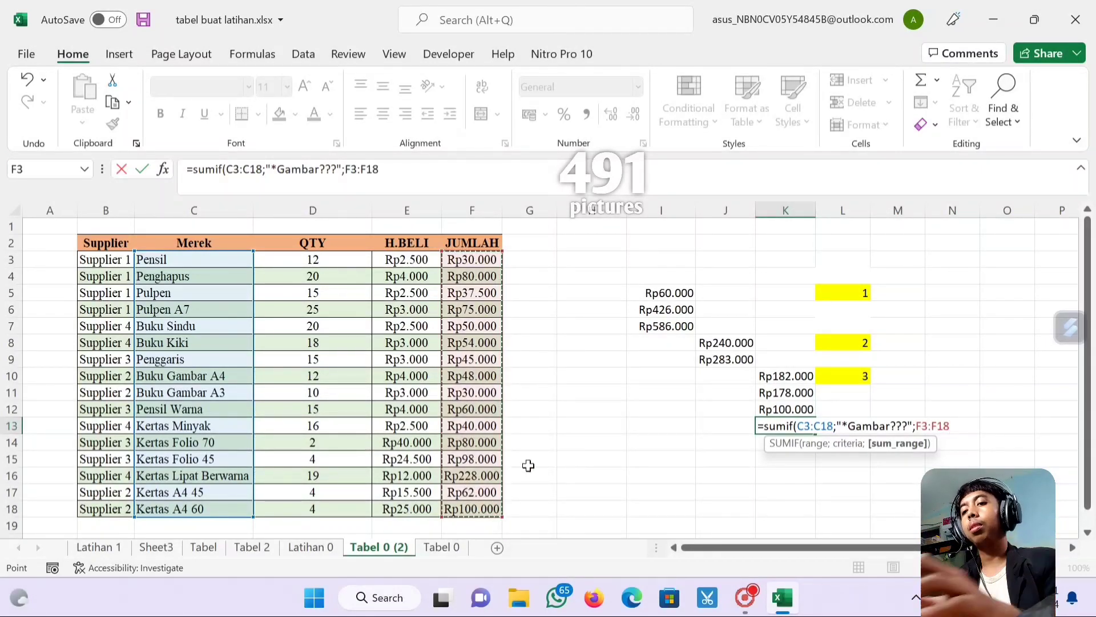
key("Return")
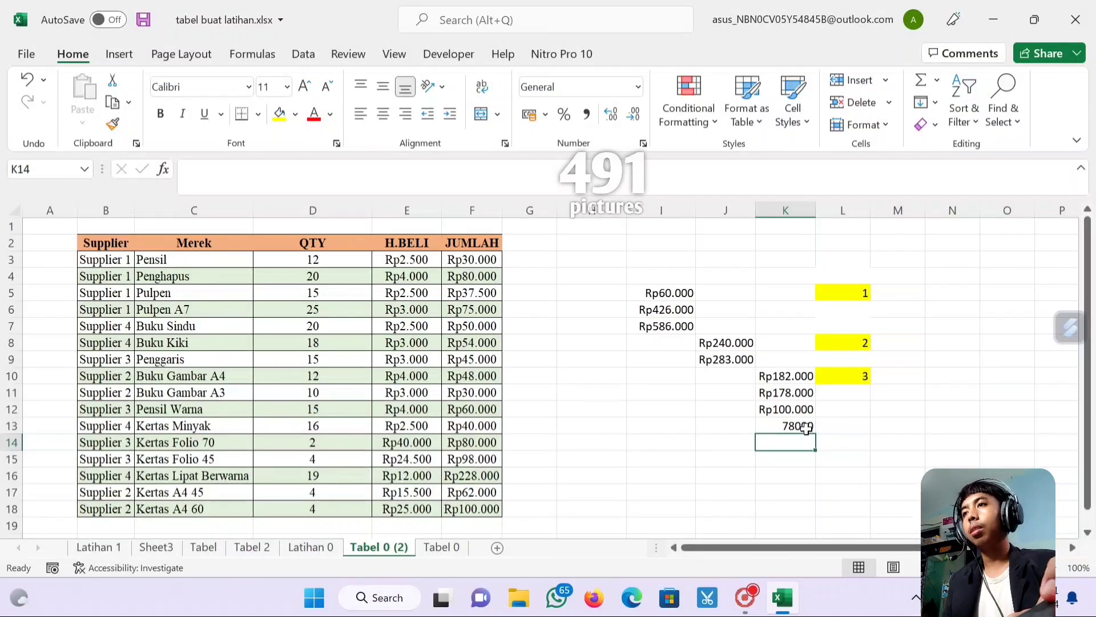
left_click(805, 427)
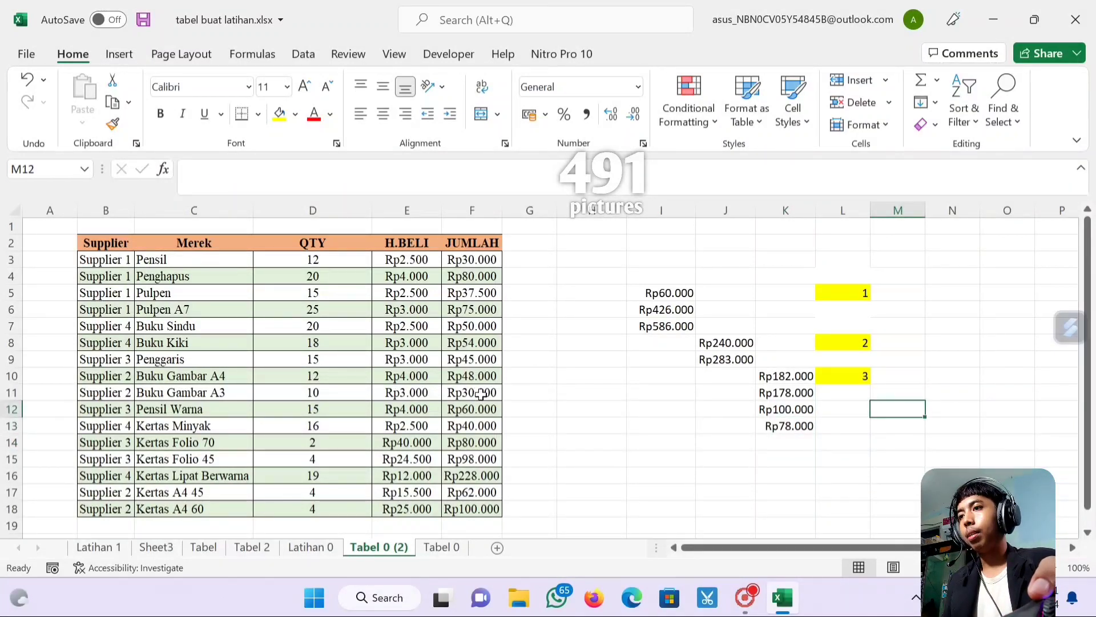
left_click(783, 427)
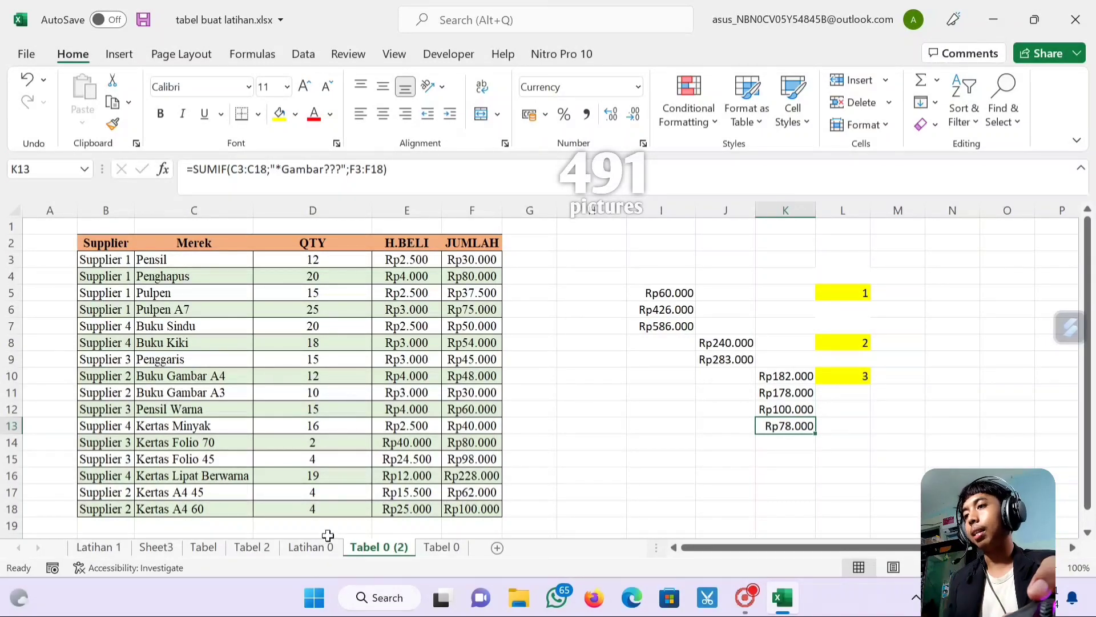
Open the Latihan 0 sheet and examine the SUMIF exercise table and its empty answer cells in columns H to J
left_click(312, 547)
left_click_drag(794, 547, 693, 552)
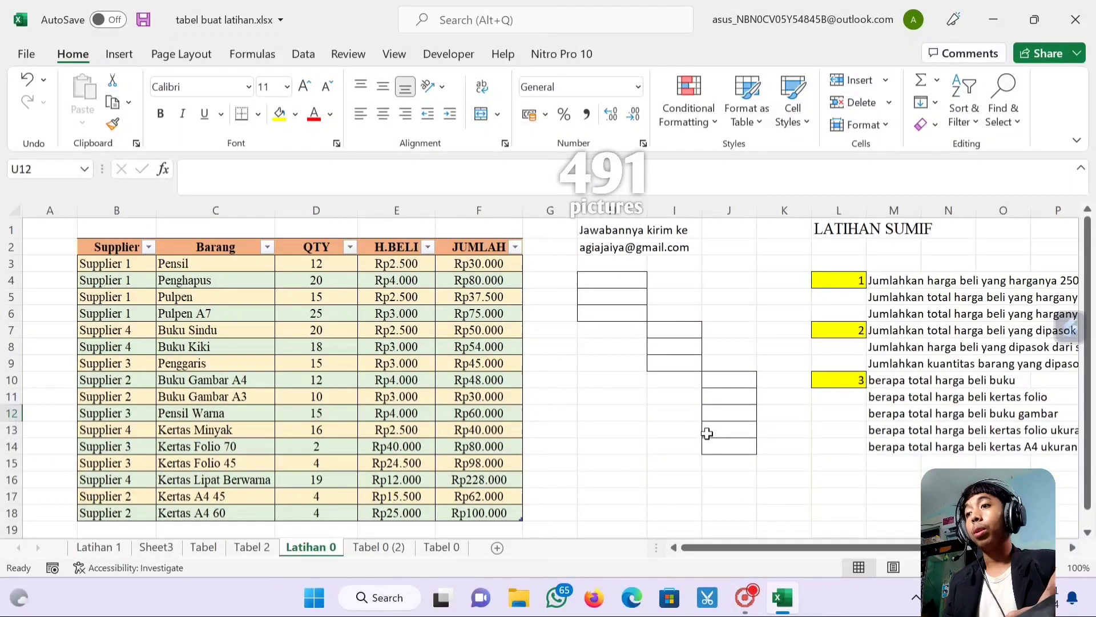
scroll(668, 432, "down", 1)
scroll(672, 433, "up", 1)
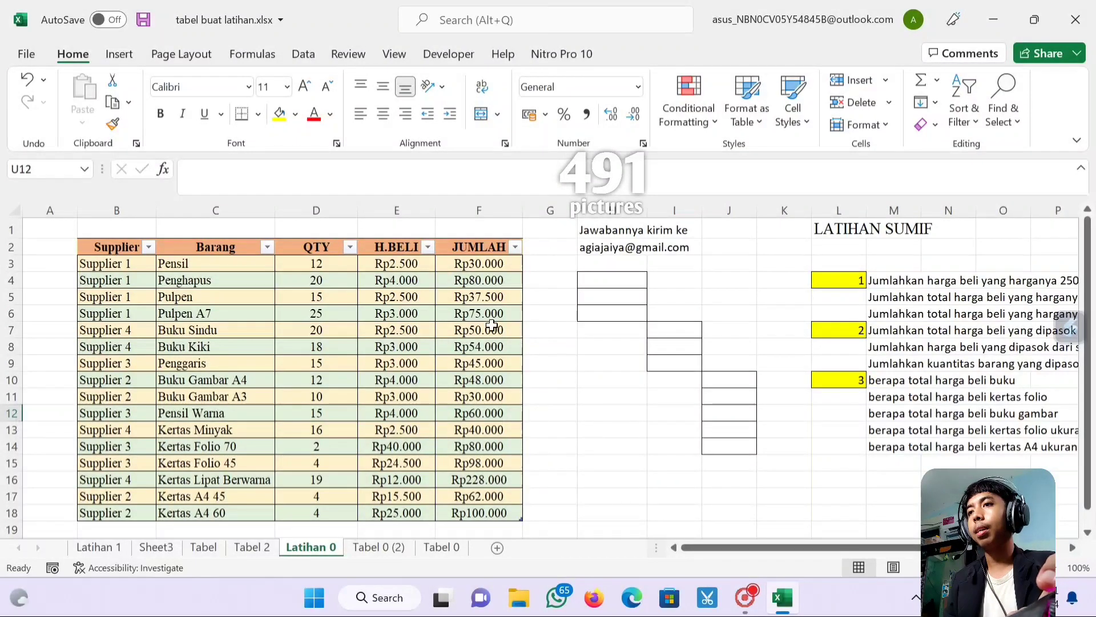
left_click_drag(788, 541, 671, 509)
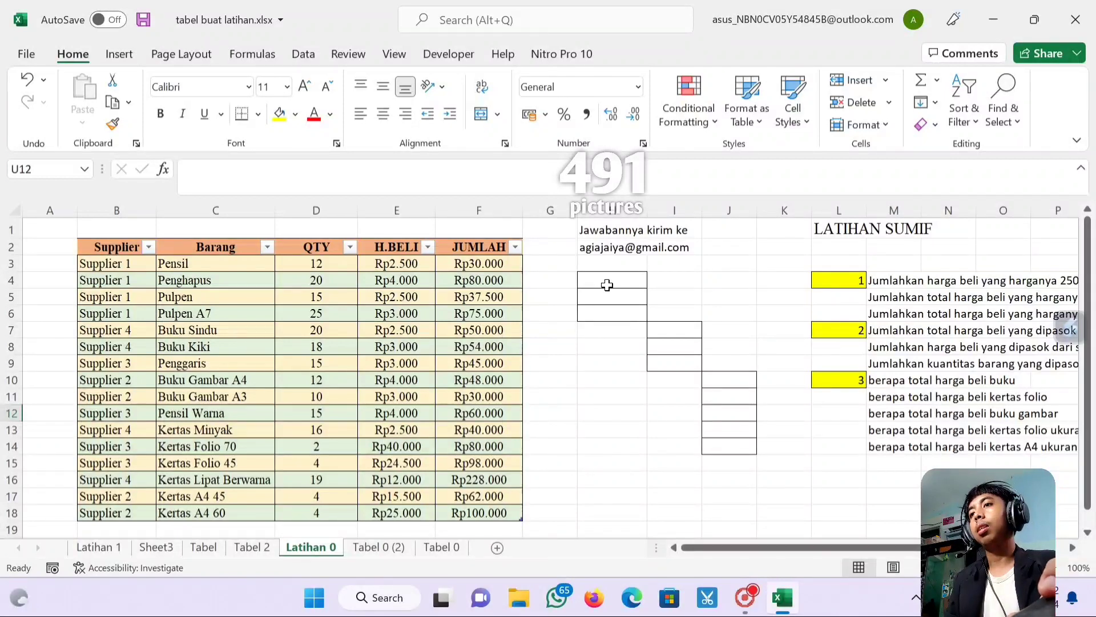
left_click(607, 284)
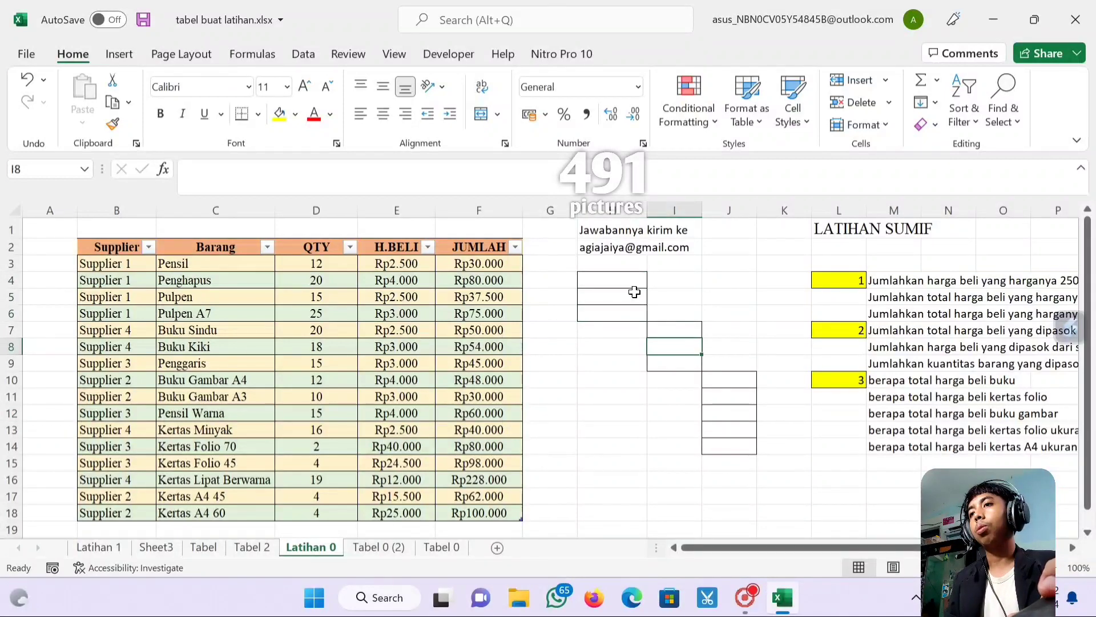
left_click(626, 313)
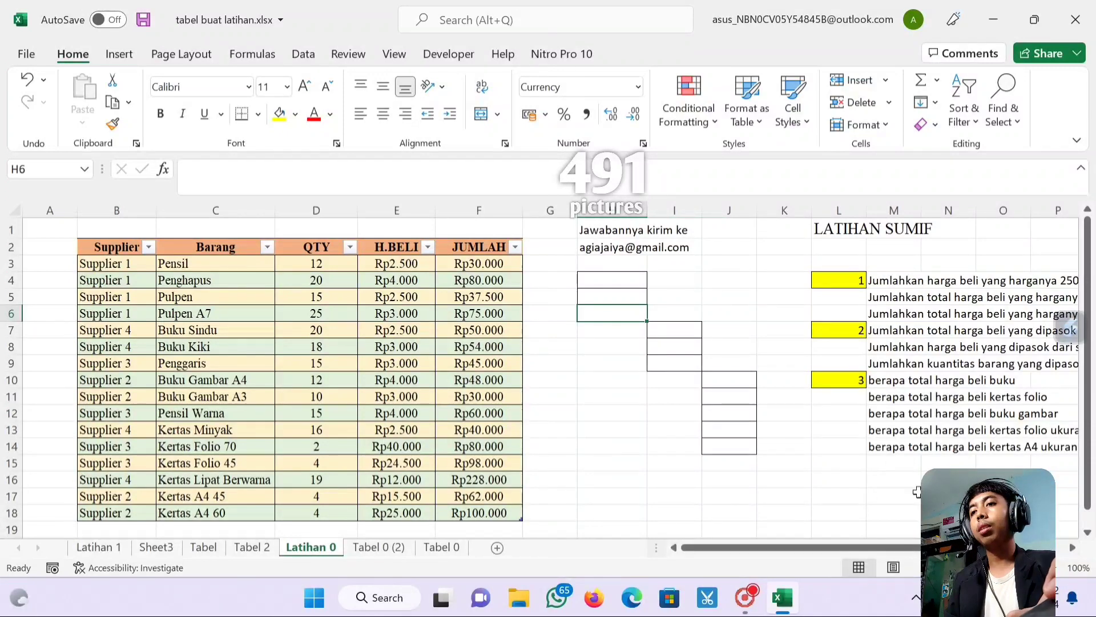
Examine the full text of the three groups of LATIHAN SUMIF questions in column M
left_click_drag(895, 542, 921, 547)
left_click(951, 448)
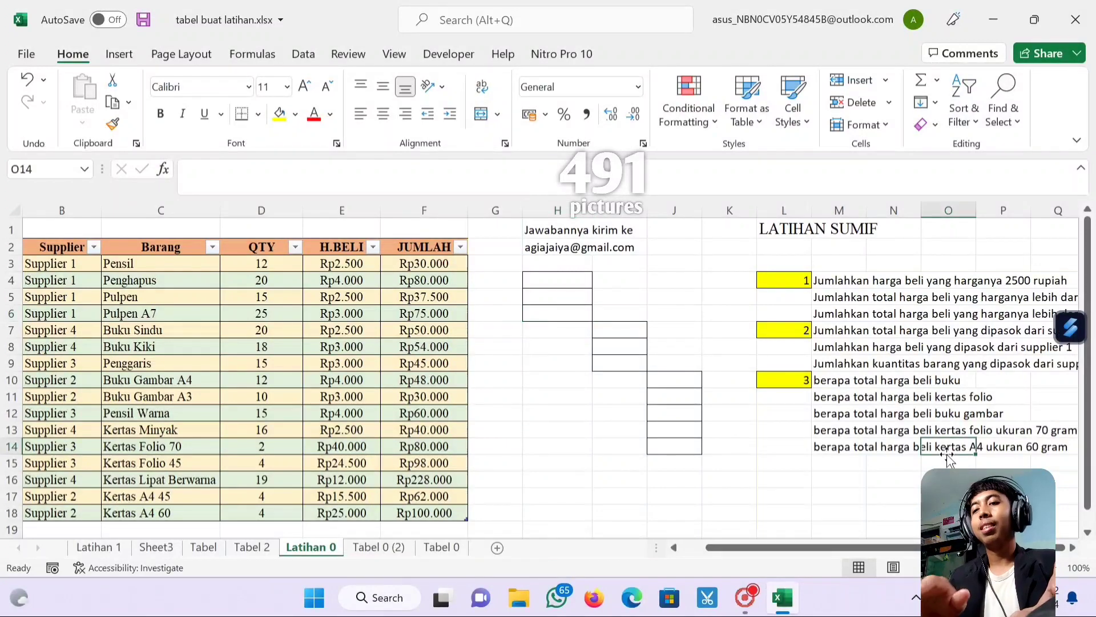
left_click(1003, 449)
key("Right")
key("Right")
key("Right")
key("Right")
key("Right")
key("Left")
key("Left")
key("Left")
key("Left")
key("Left")
key("Left")
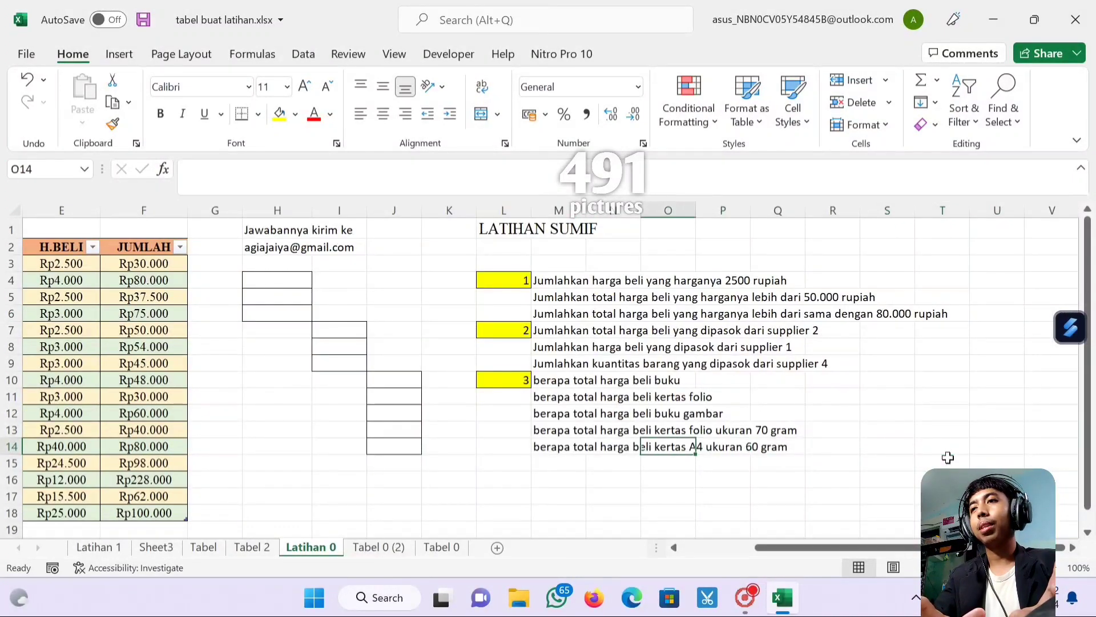
left_click_drag(820, 547, 737, 546)
Read the individual exercise questions in cells M4 through M7
left_click(895, 280)
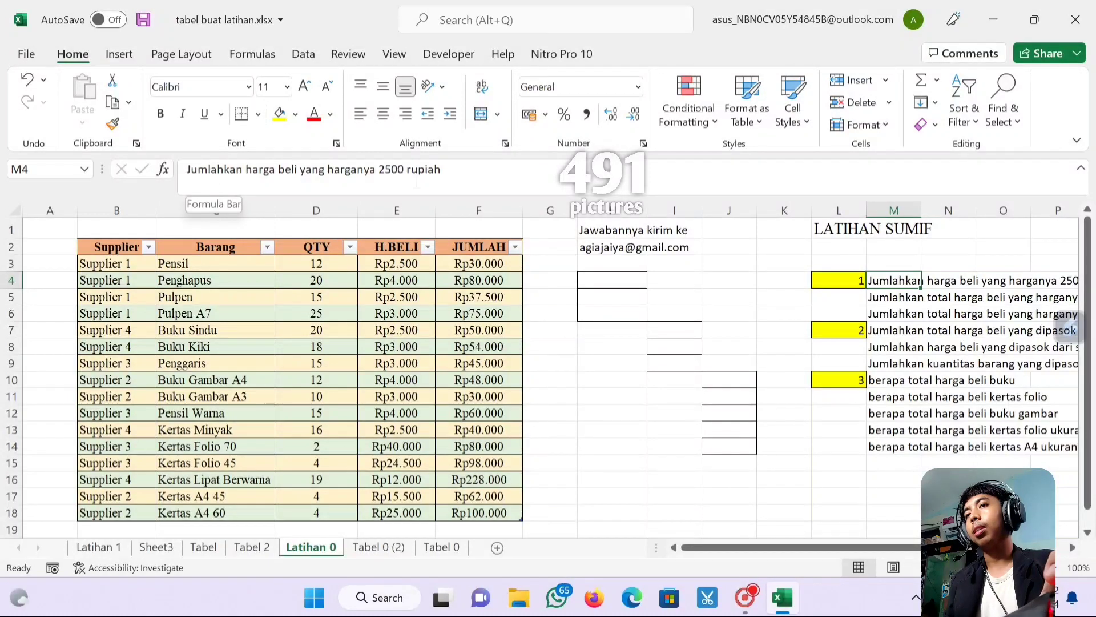
left_click(890, 294)
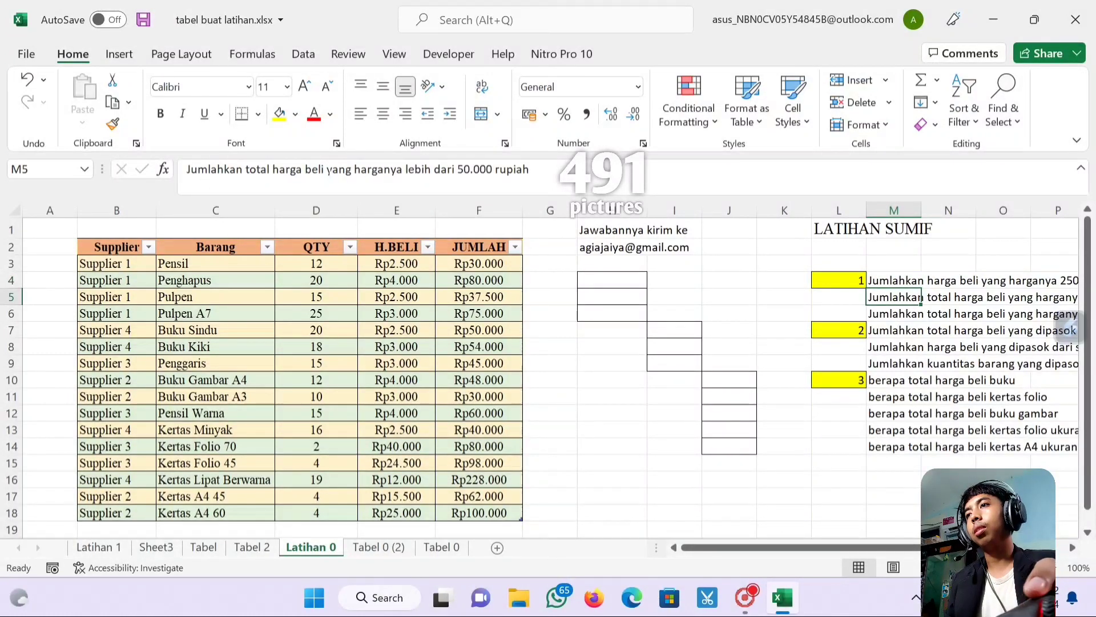
left_click(886, 314)
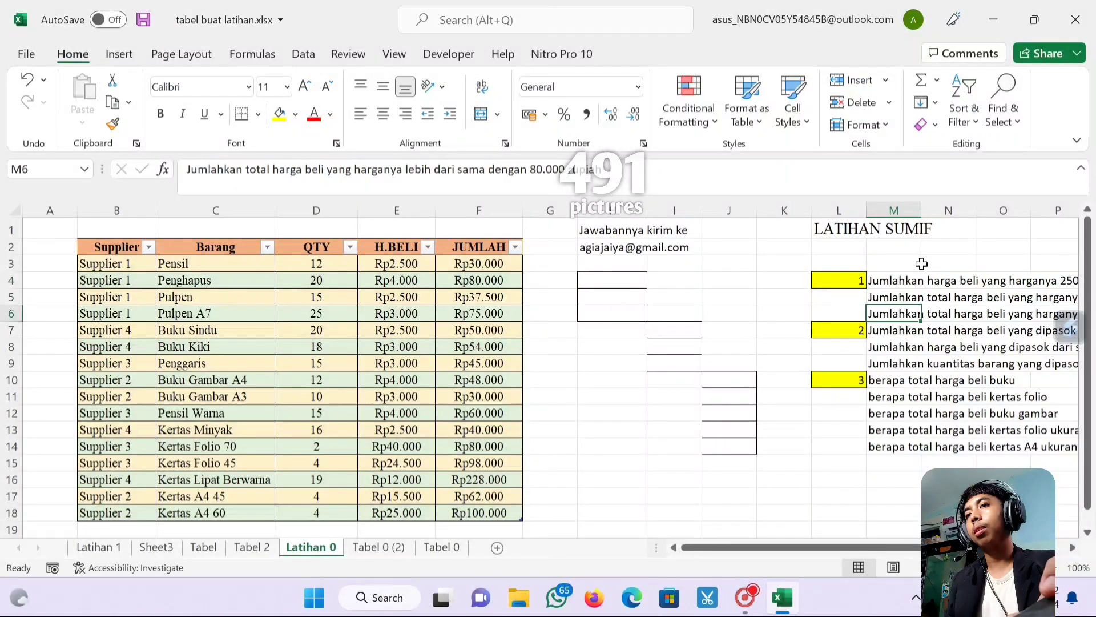
left_click(901, 329)
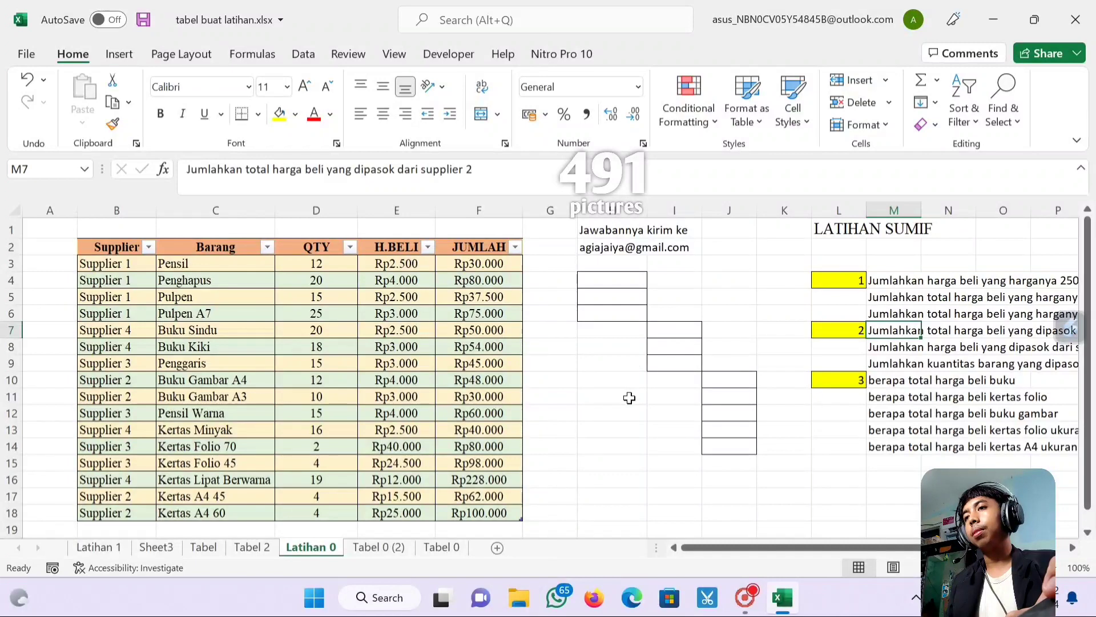
Return to the Tabel 0 (2) sheet with the finished SUMIF results and select the empty cell I14
left_click(398, 549)
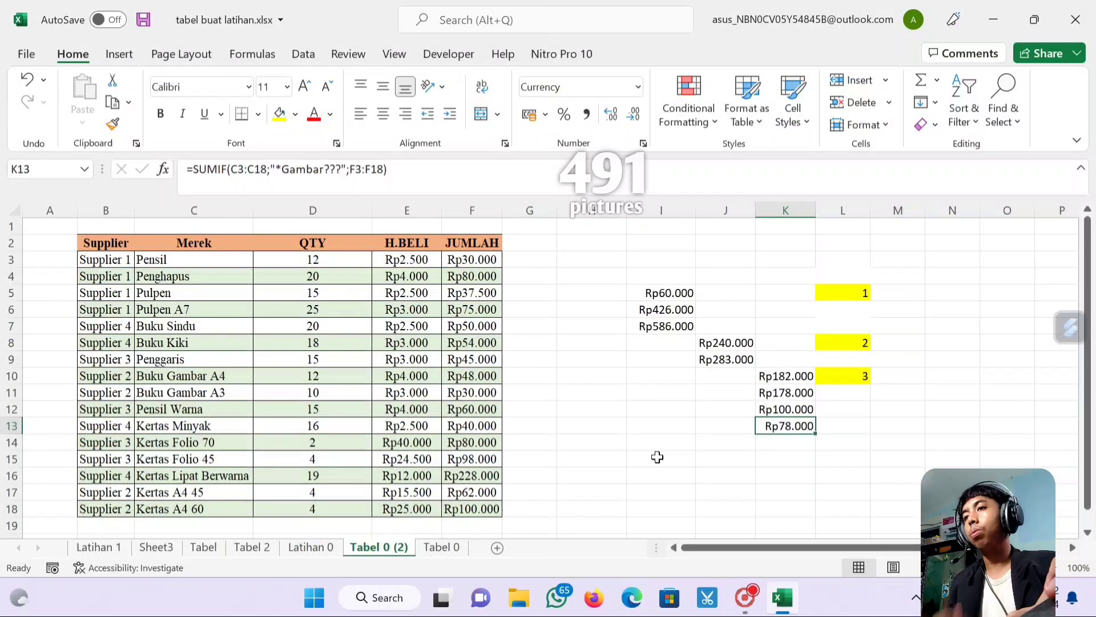
left_click(937, 80)
left_click(685, 436)
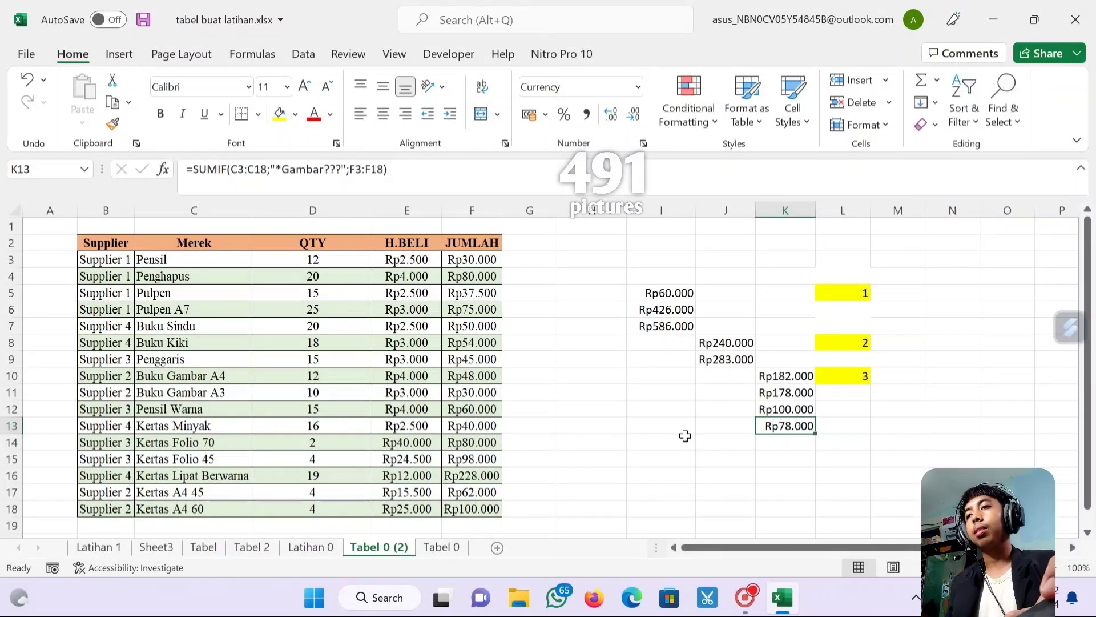
left_click(688, 440)
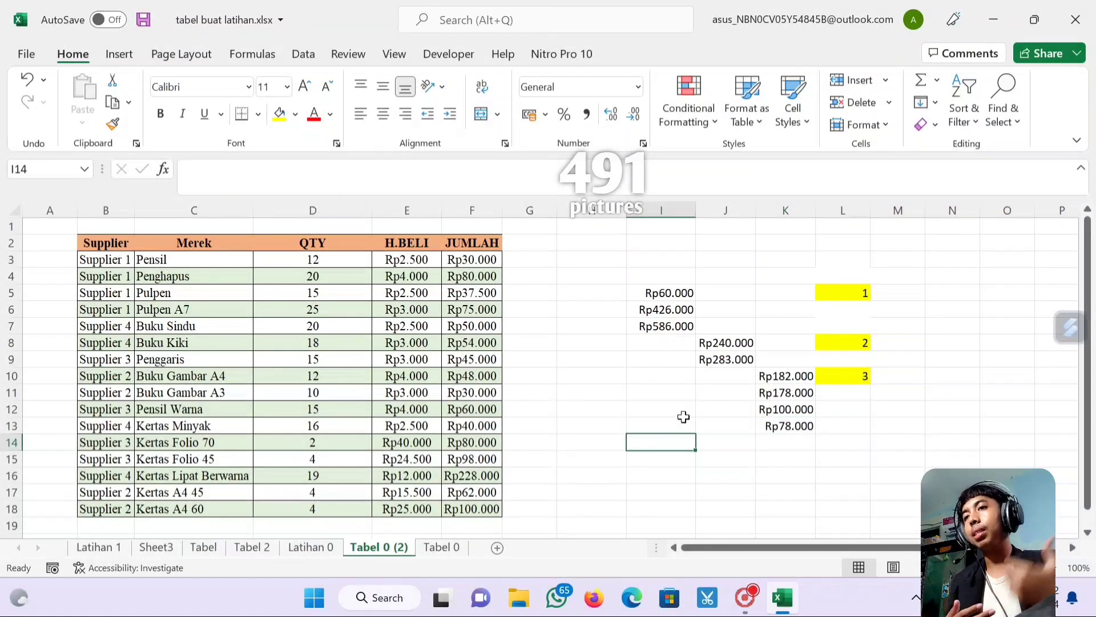